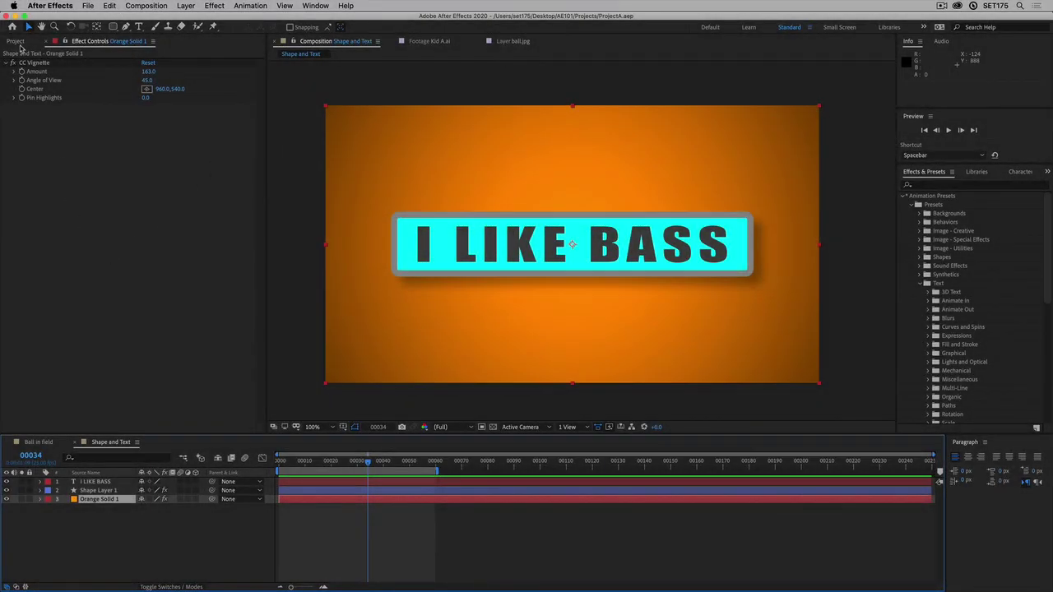
# Create a new 1920×1080 HDTV 1080 25 composition named '3 2 1'.
pyautogui.click(15, 41)
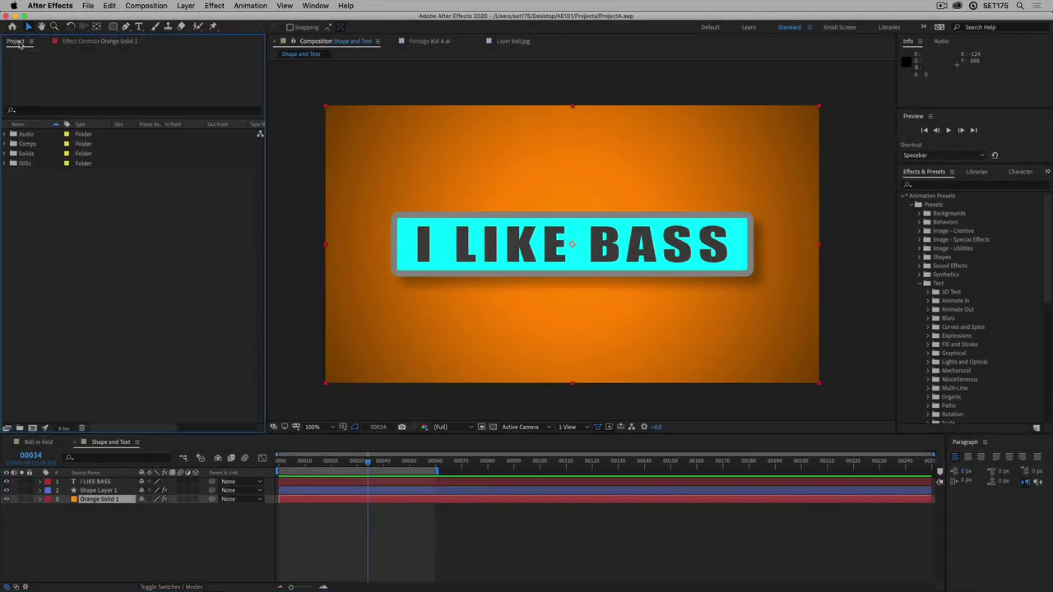
pyautogui.click(33, 429)
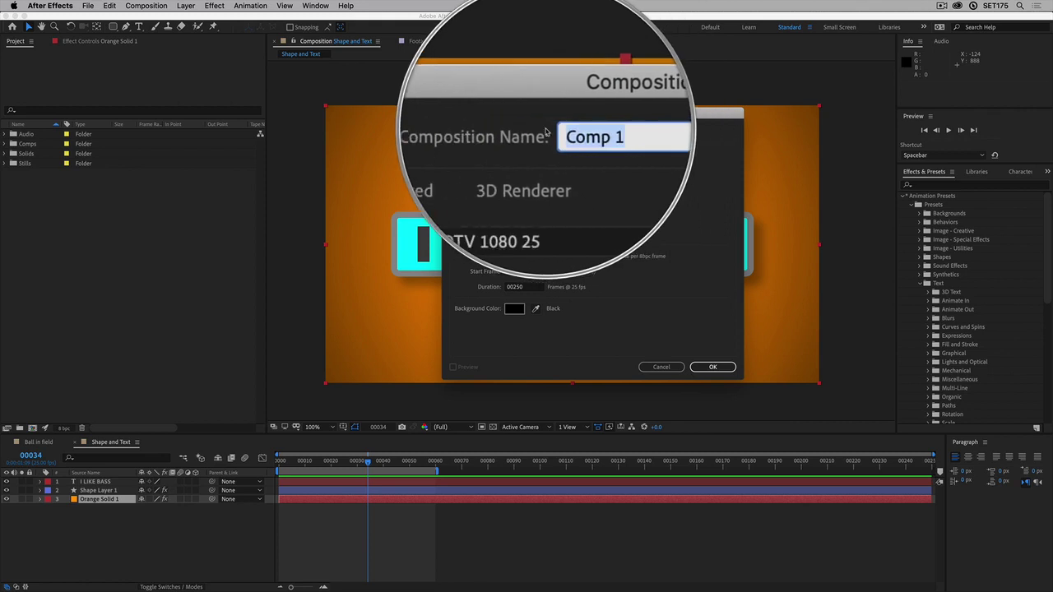
pyautogui.write('3 2 1')
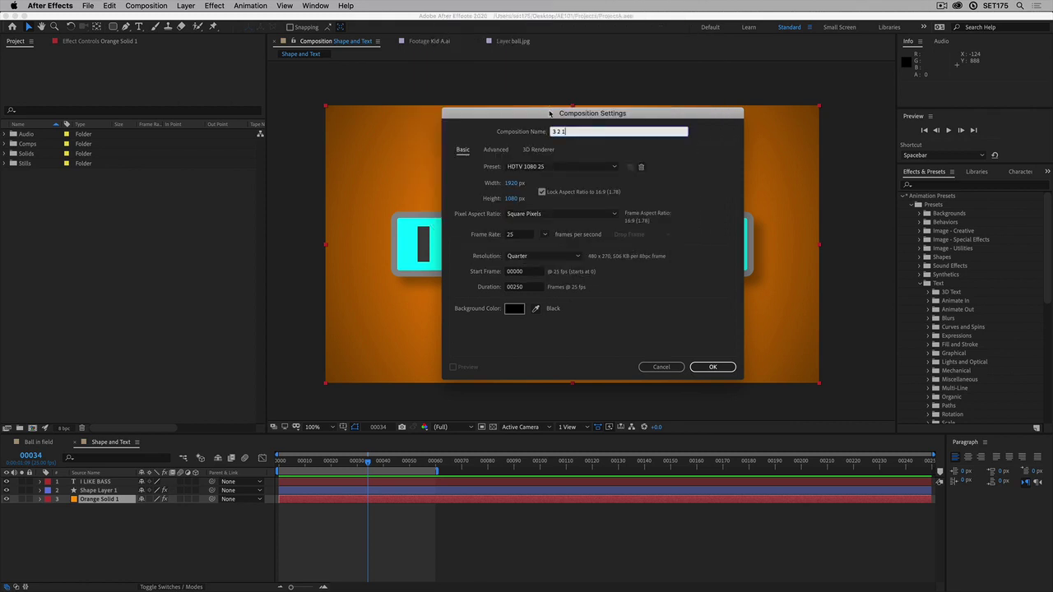
pyautogui.click(712, 367)
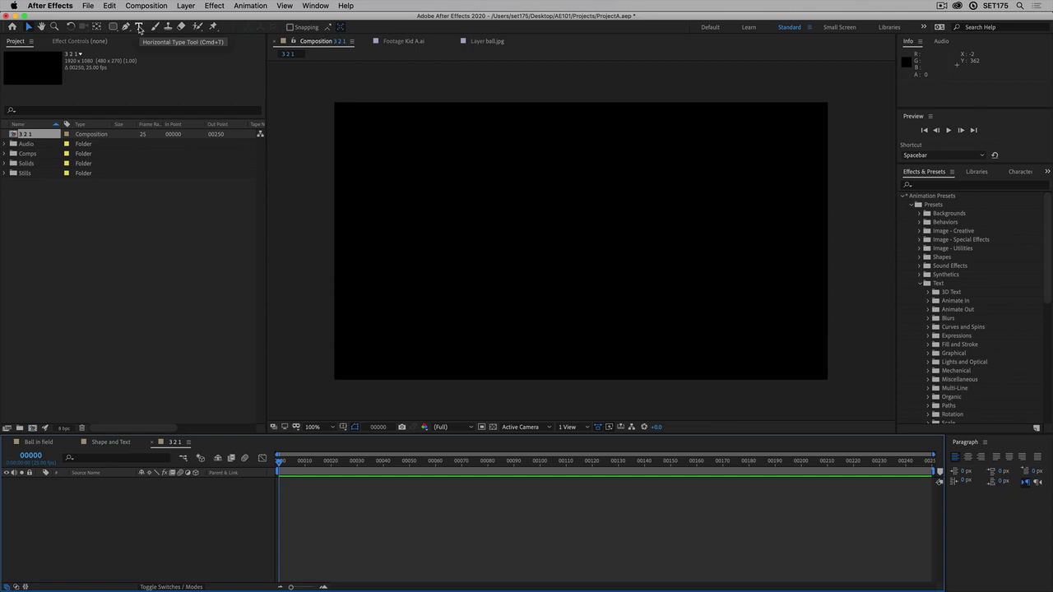
# Add a text layer '3' near the composition centre and enlarge its font size from 175 px.
pyautogui.click(139, 27)
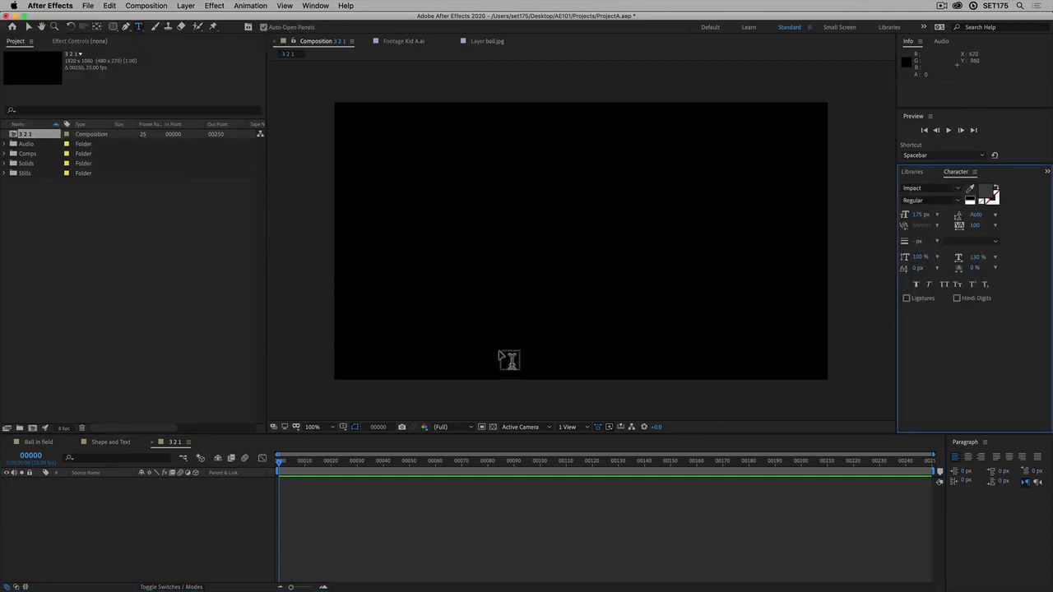
pyautogui.click(559, 252)
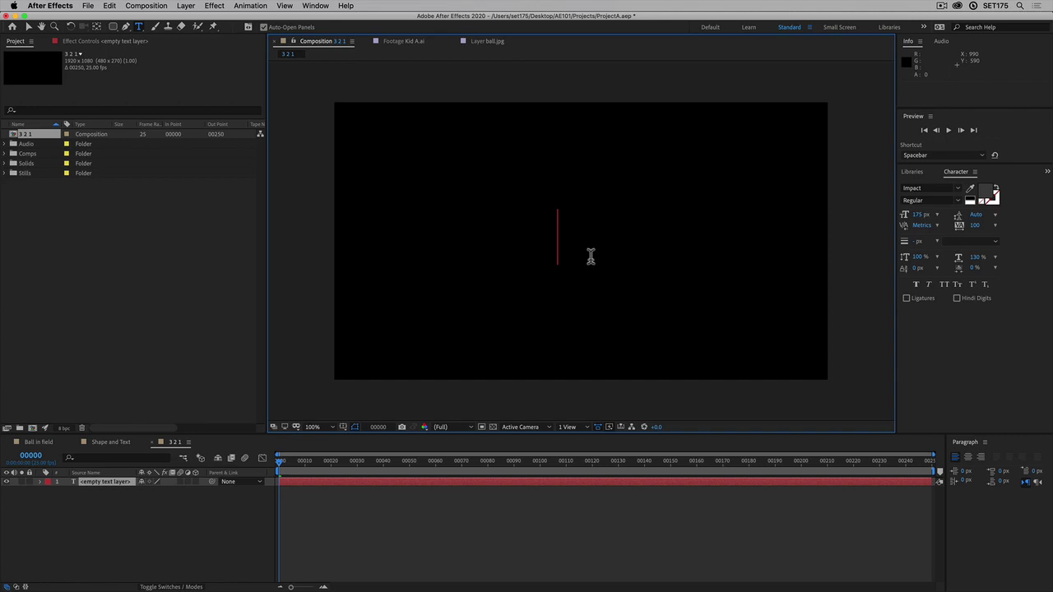
pyautogui.write('3')
pyautogui.moveTo(596, 245); pyautogui.dragTo(546, 243)
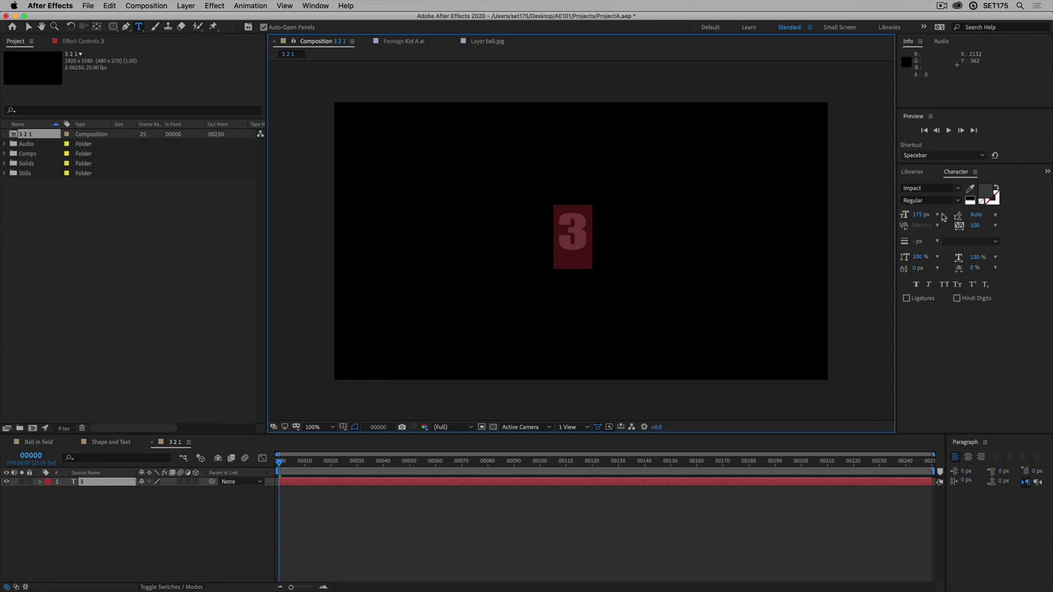
pyautogui.moveTo(923, 221); pyautogui.dragTo(1032, 219)
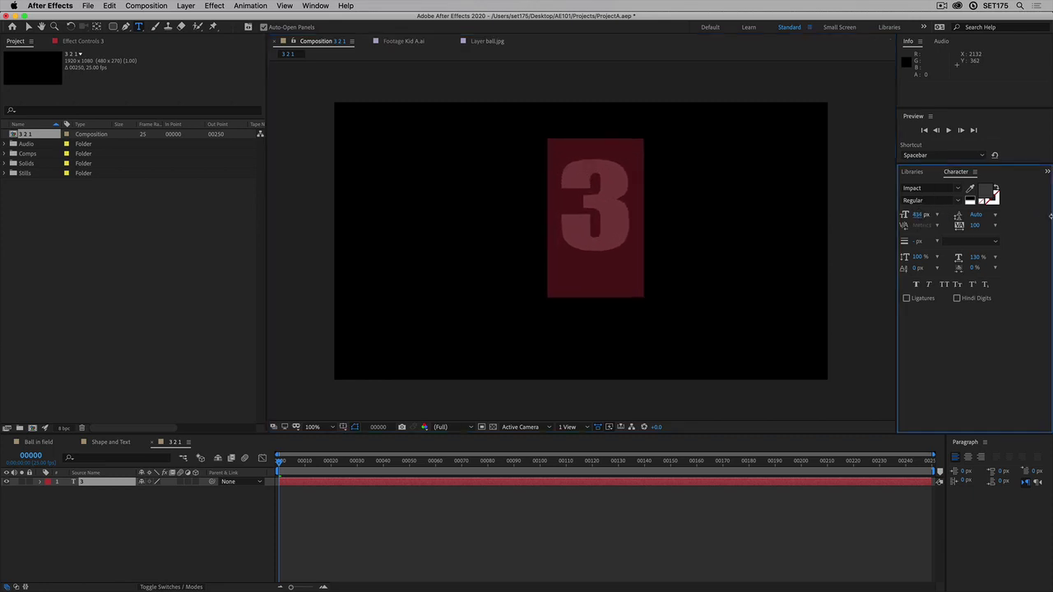
# Set the 3's font size to 400 px and change its font from Impact to Arial.
pyautogui.click(920, 218)
pyautogui.write('400')
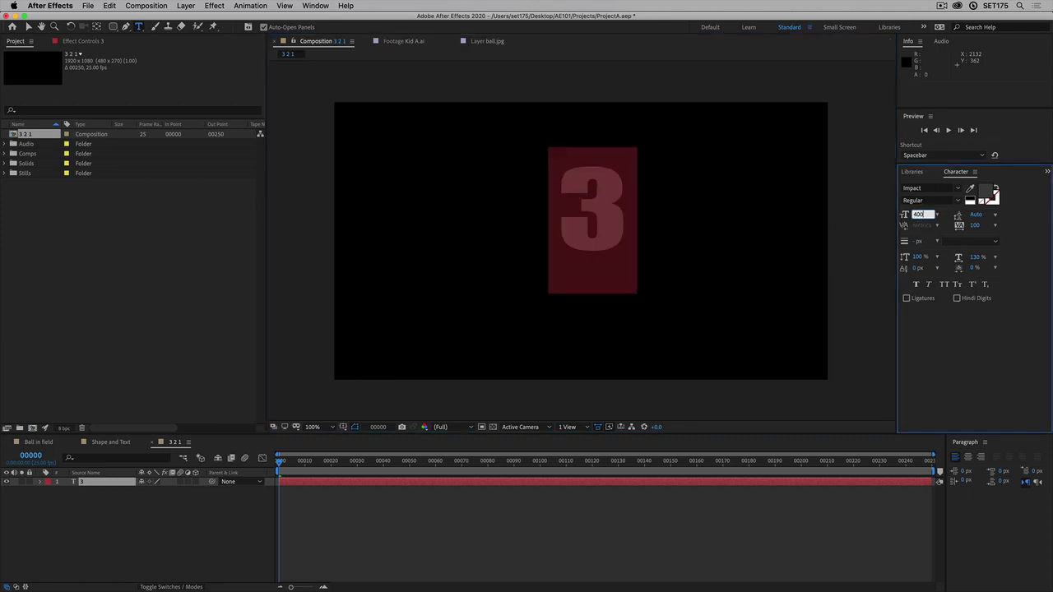
pyautogui.click(959, 189)
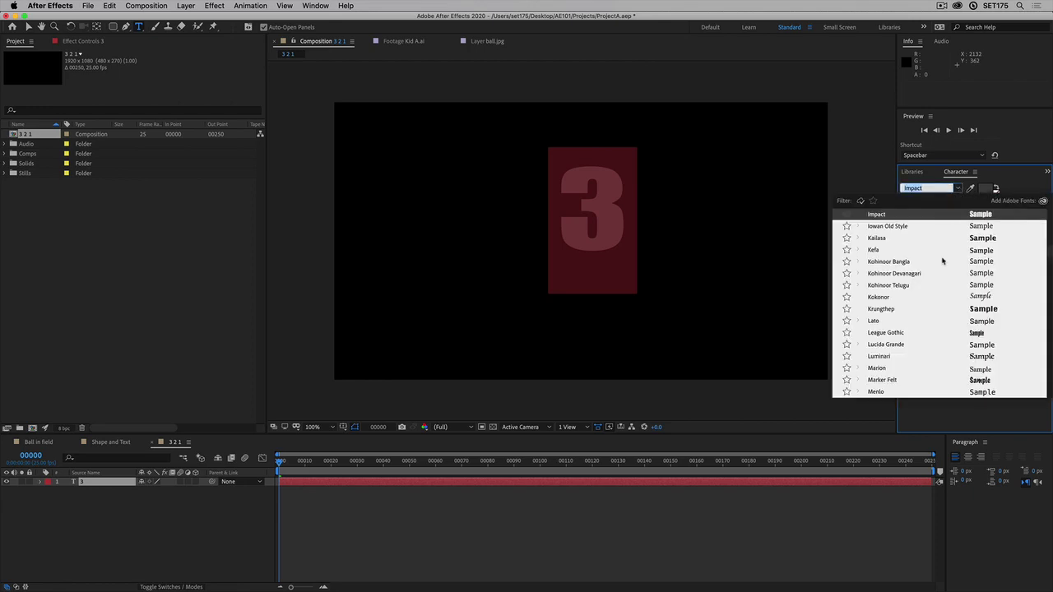
pyautogui.scroll(10, 943, 261)
pyautogui.scroll(8, 943, 260)
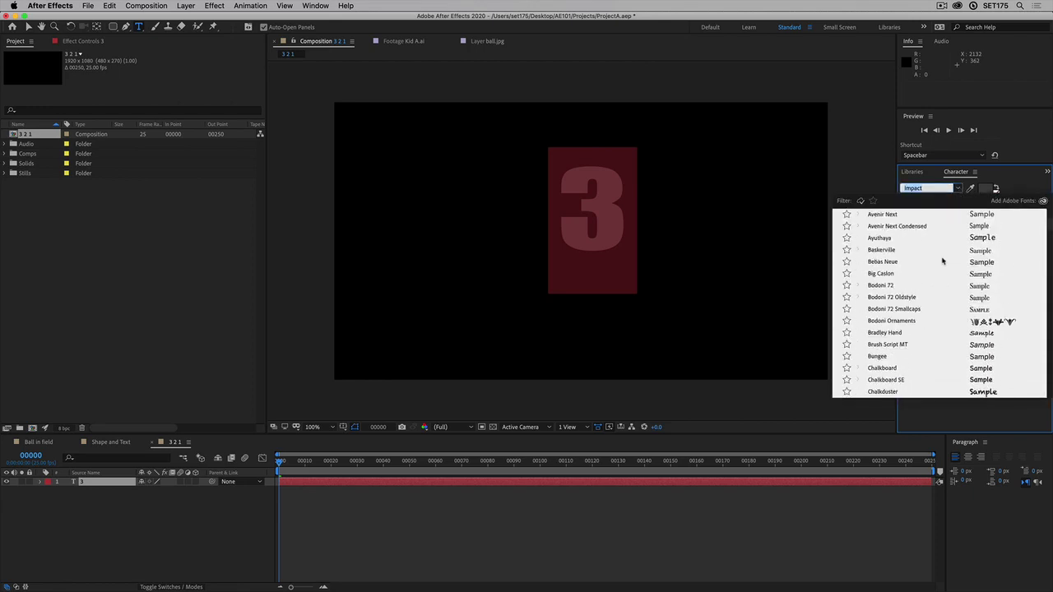
pyautogui.scroll(-20, 943, 261)
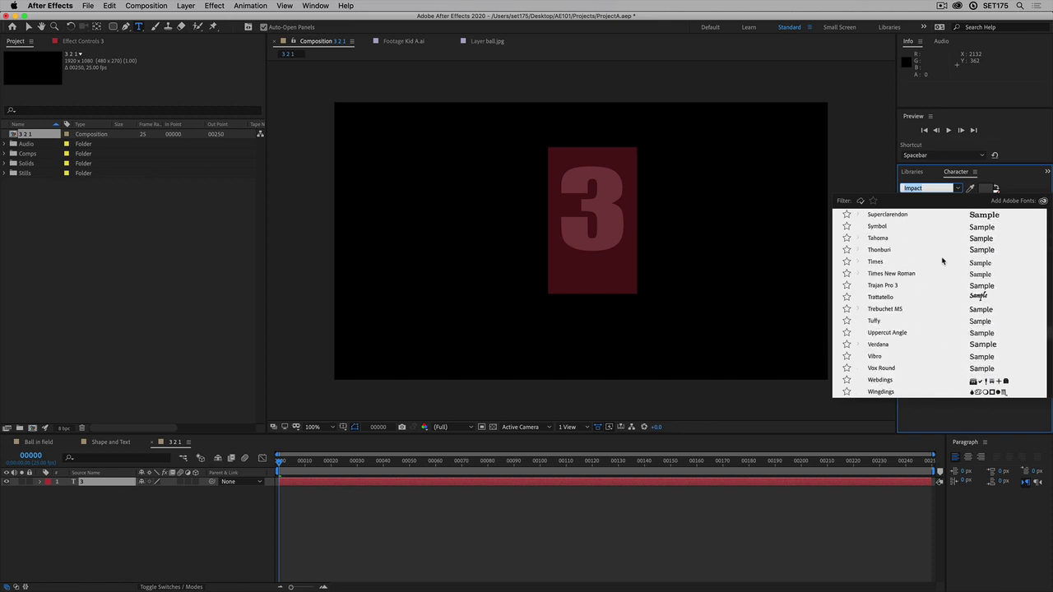
pyautogui.moveTo(1049, 336); pyautogui.dragTo(1048, 212)
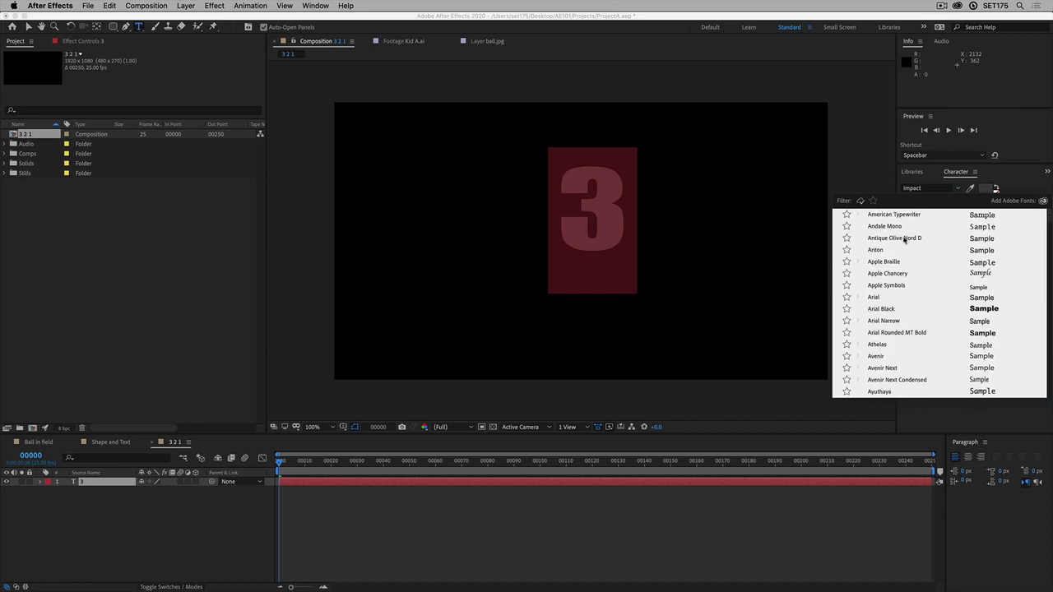
pyautogui.click(882, 298)
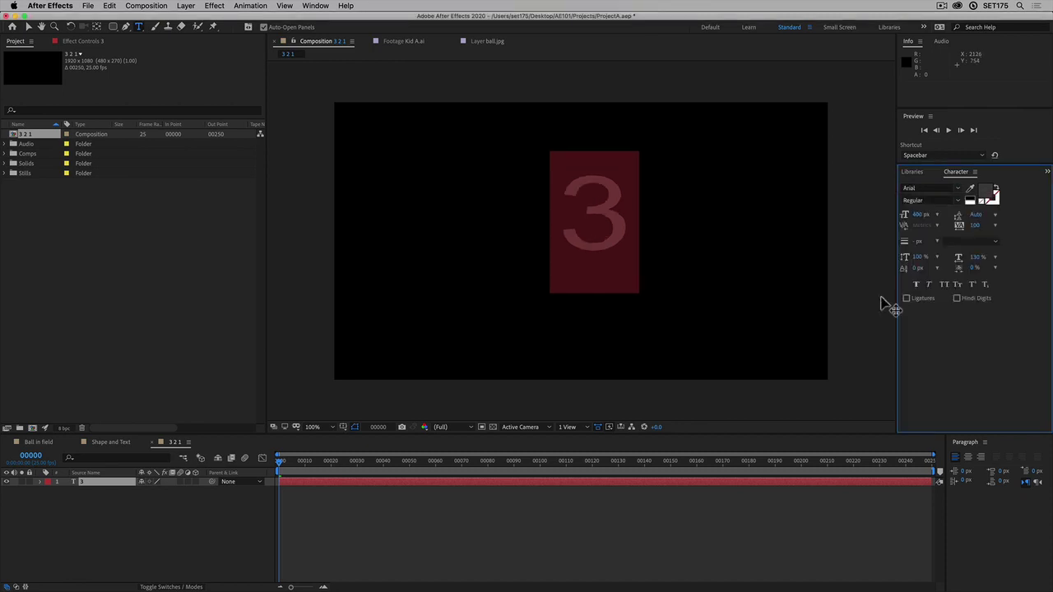
# Make the 3 Bold and give it a magenta FF00C6 fill.
pyautogui.click(957, 201)
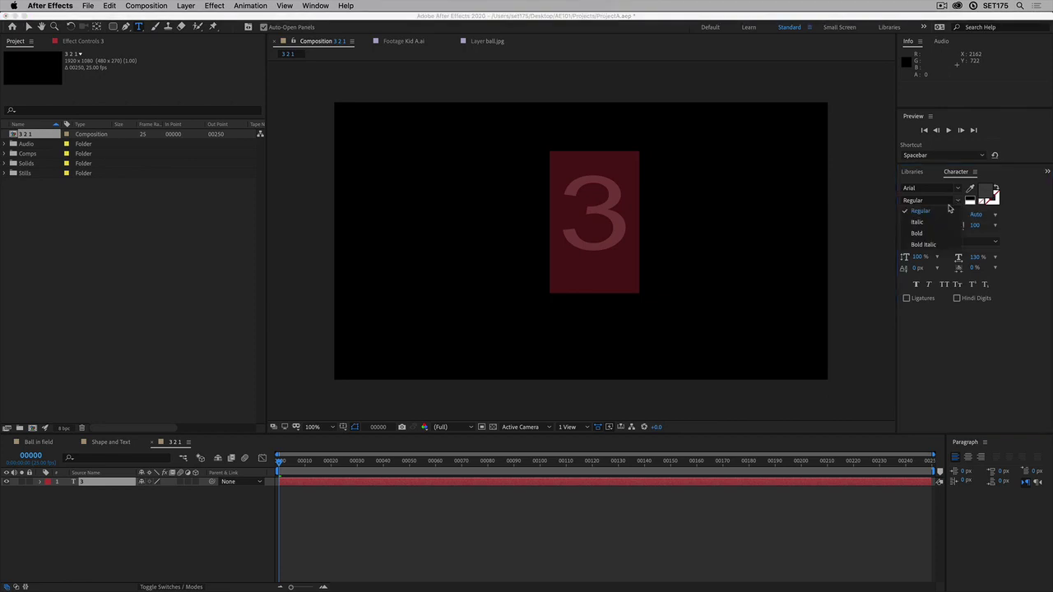
pyautogui.click(917, 234)
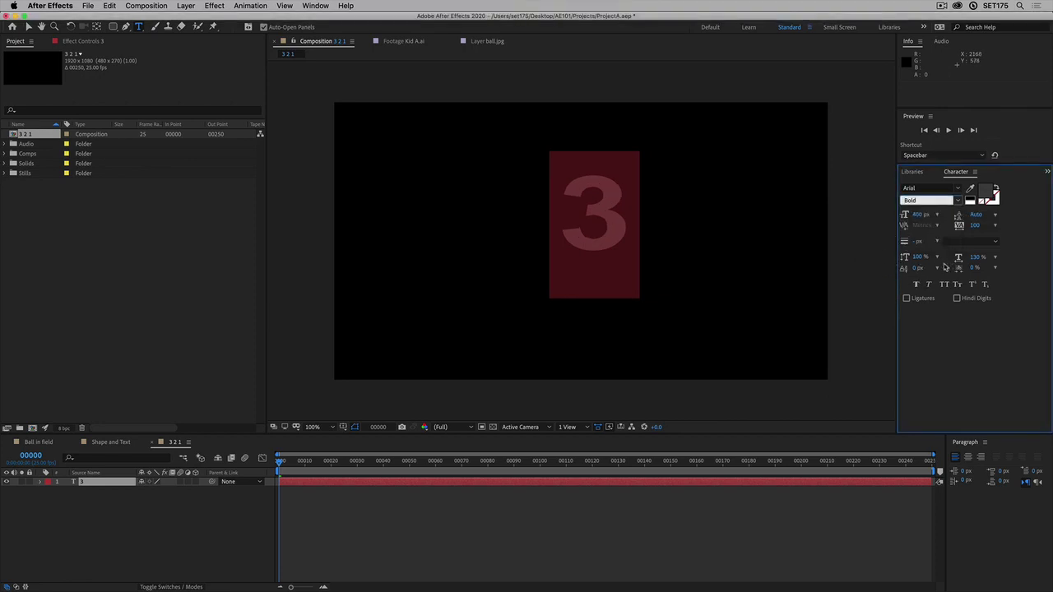
pyautogui.click(985, 193)
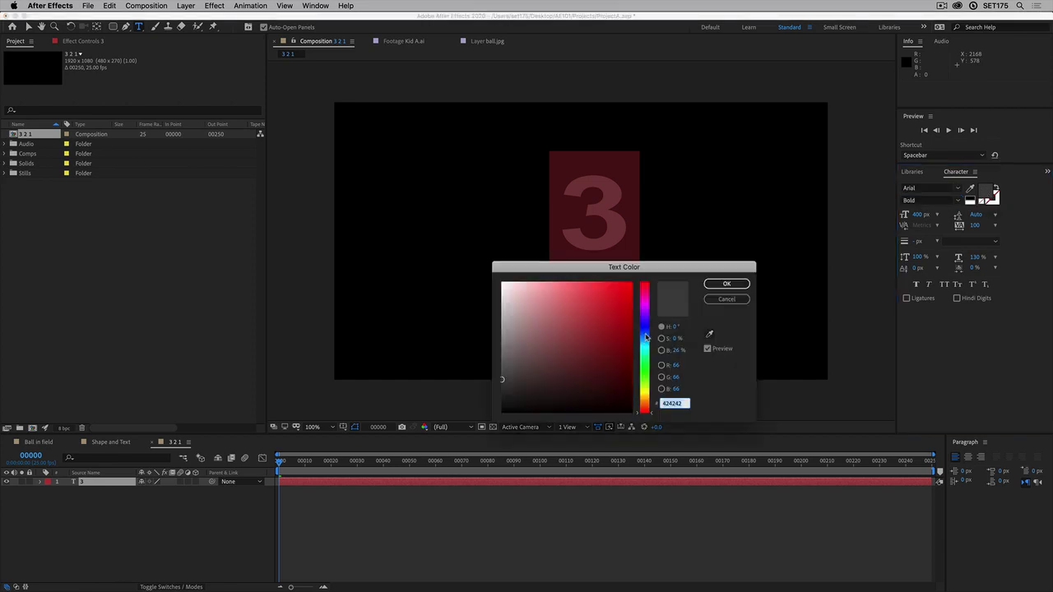
pyautogui.moveTo(646, 347); pyautogui.dragTo(632, 283)
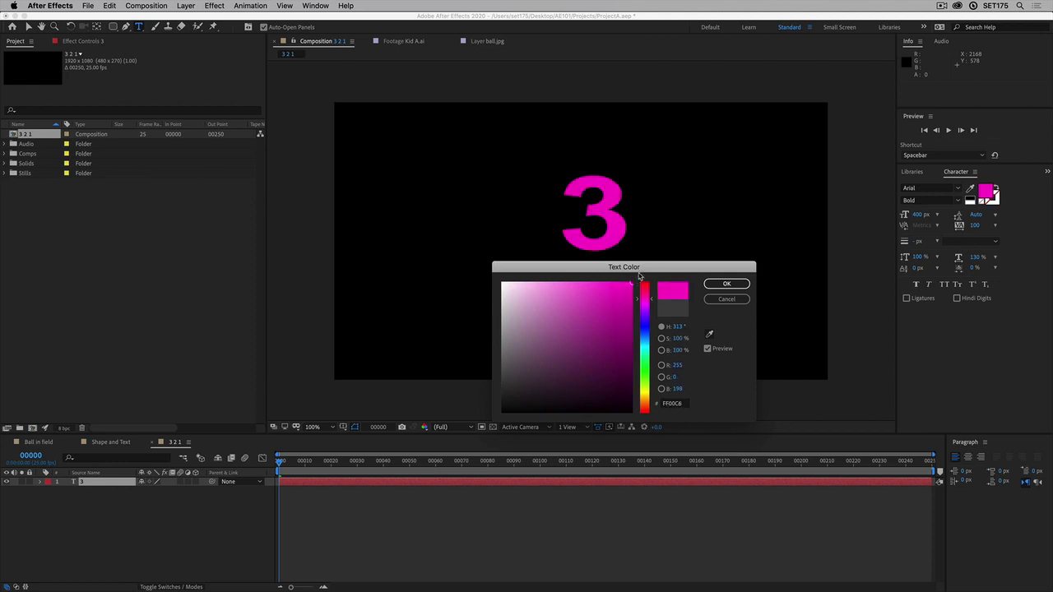
pyautogui.click(728, 284)
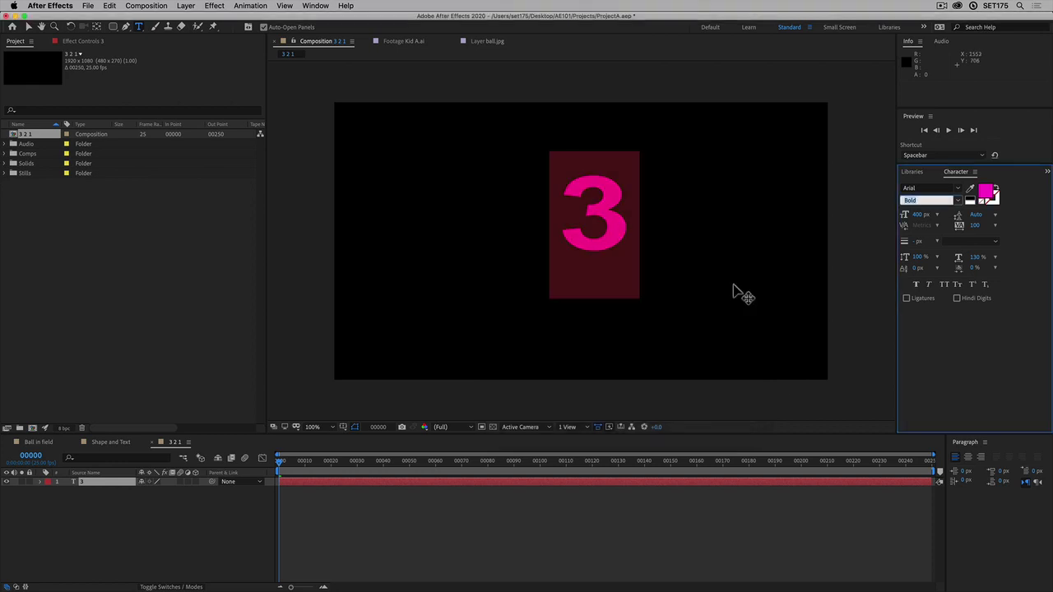
# Set the 3's stroke colour to grey.
pyautogui.click(999, 205)
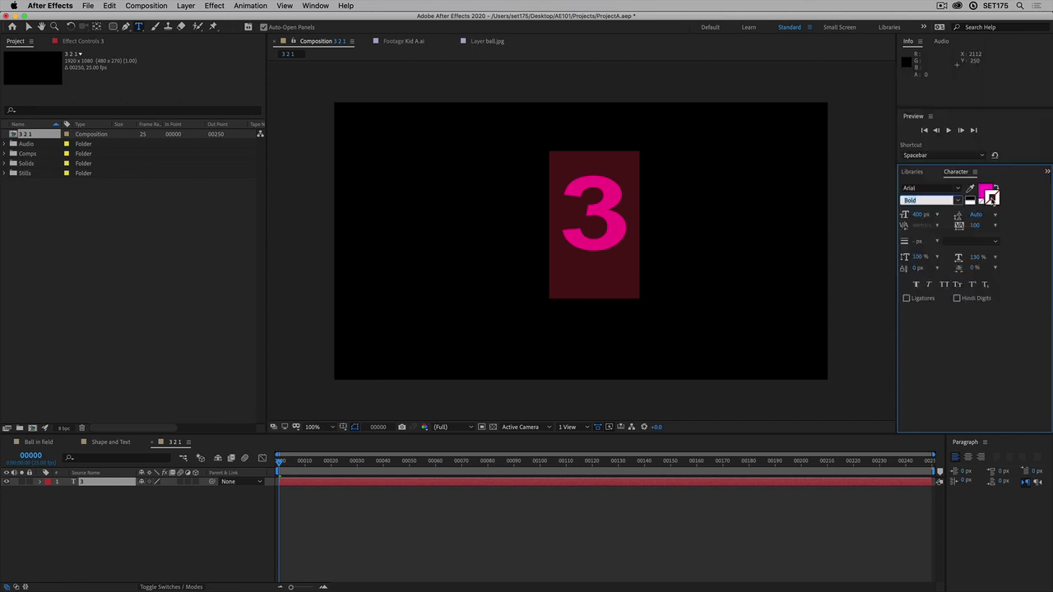
pyautogui.click(993, 199)
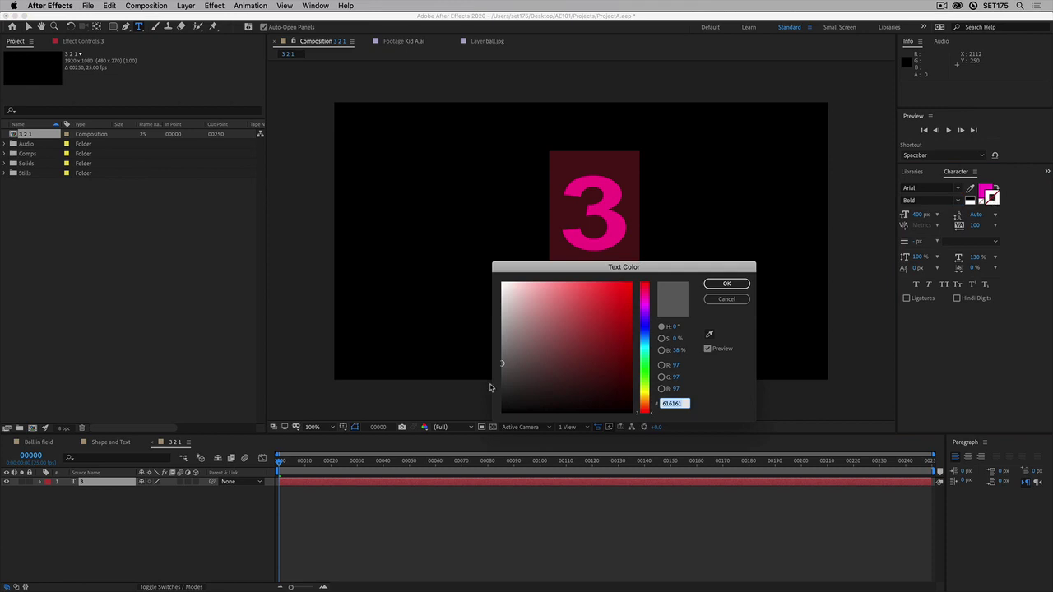
pyautogui.moveTo(513, 364)
pyautogui.mouseDown()
pyautogui.moveTo(499, 334)
pyautogui.moveTo(498, 365)
pyautogui.mouseUp()
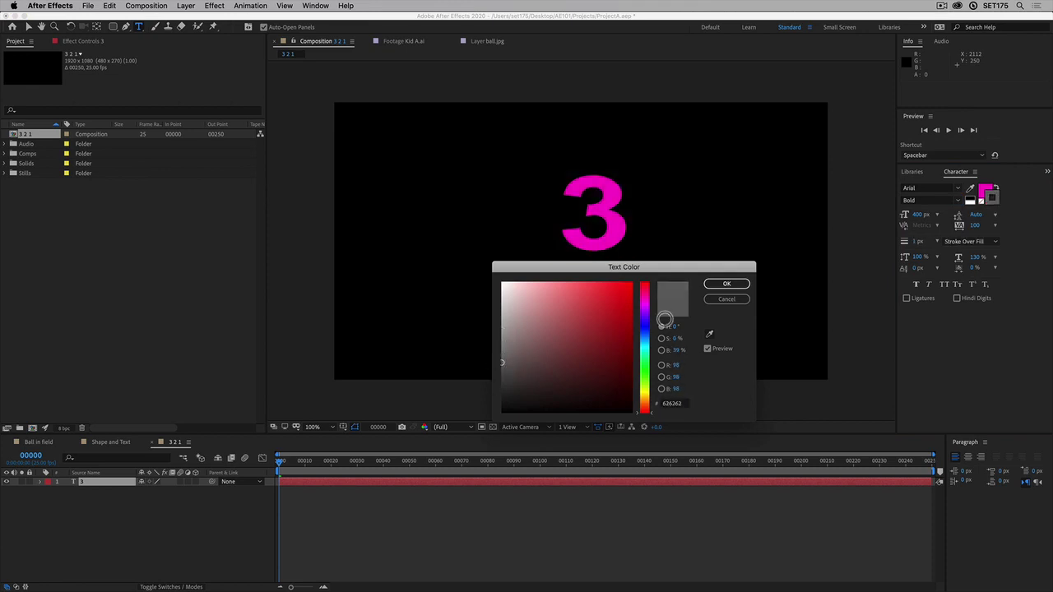
pyautogui.click(726, 283)
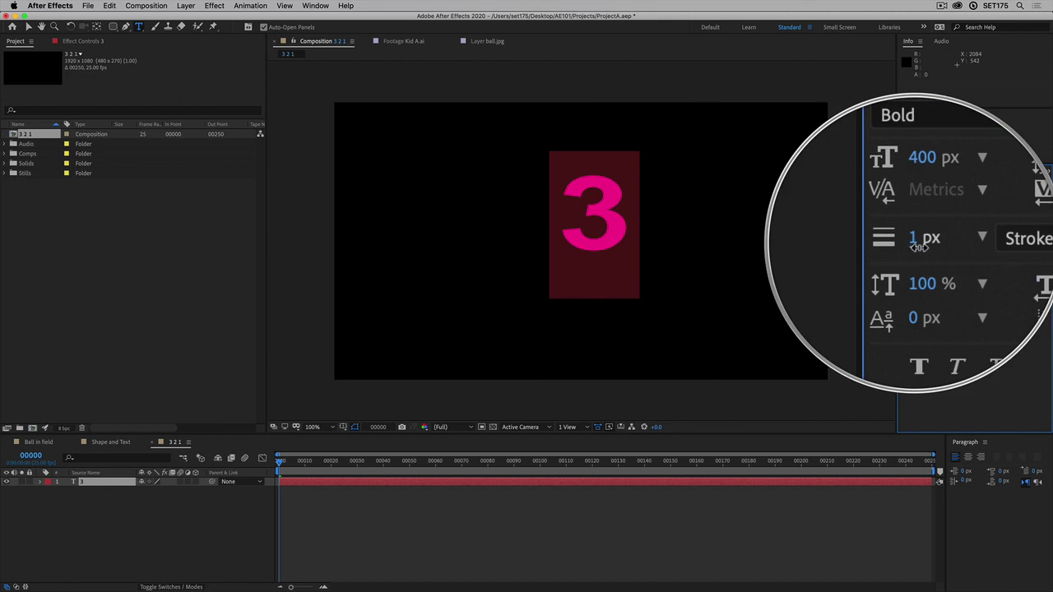
# Set the stroke width to 20 px with Fill Over Stroke, then return to the Selection tool.
pyautogui.moveTo(919, 250)
pyautogui.mouseDown()
pyautogui.moveTo(950, 238)
pyautogui.moveTo(909, 241)
pyautogui.moveTo(939, 247)
pyautogui.moveTo(940, 238)
pyautogui.moveTo(930, 248)
pyautogui.mouseUp()
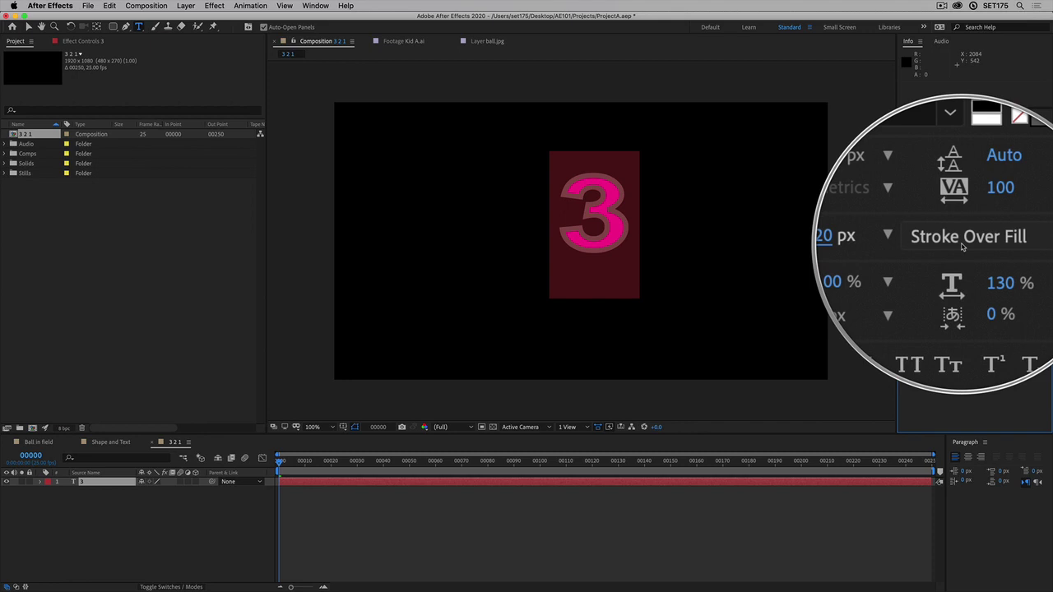
pyautogui.click(962, 241)
pyautogui.click(971, 253)
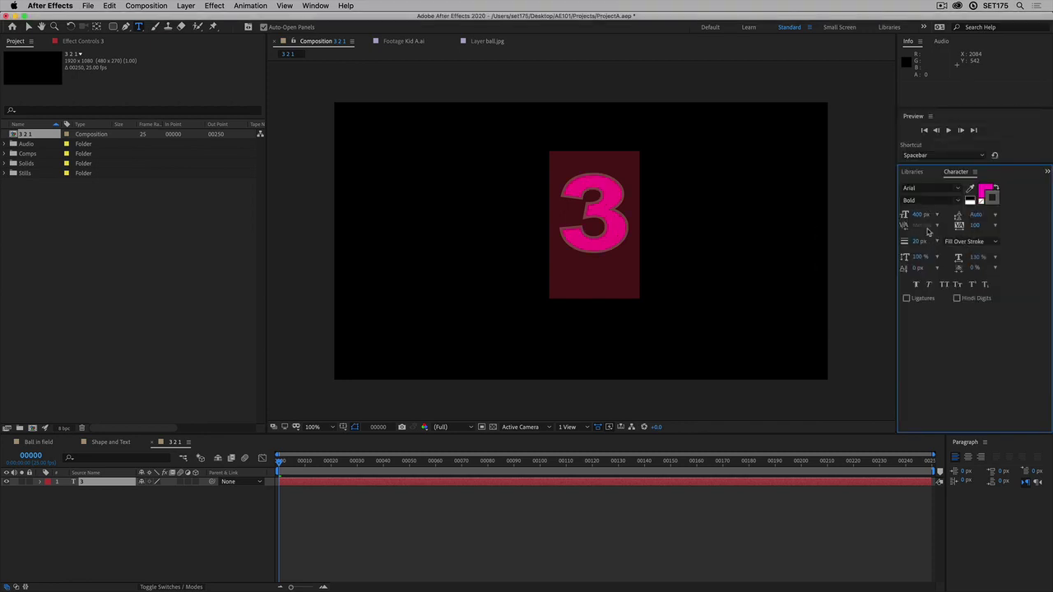
pyautogui.moveTo(920, 245)
pyautogui.mouseDown()
pyautogui.moveTo(971, 245)
pyautogui.moveTo(921, 249)
pyautogui.mouseUp()
pyautogui.click(922, 249)
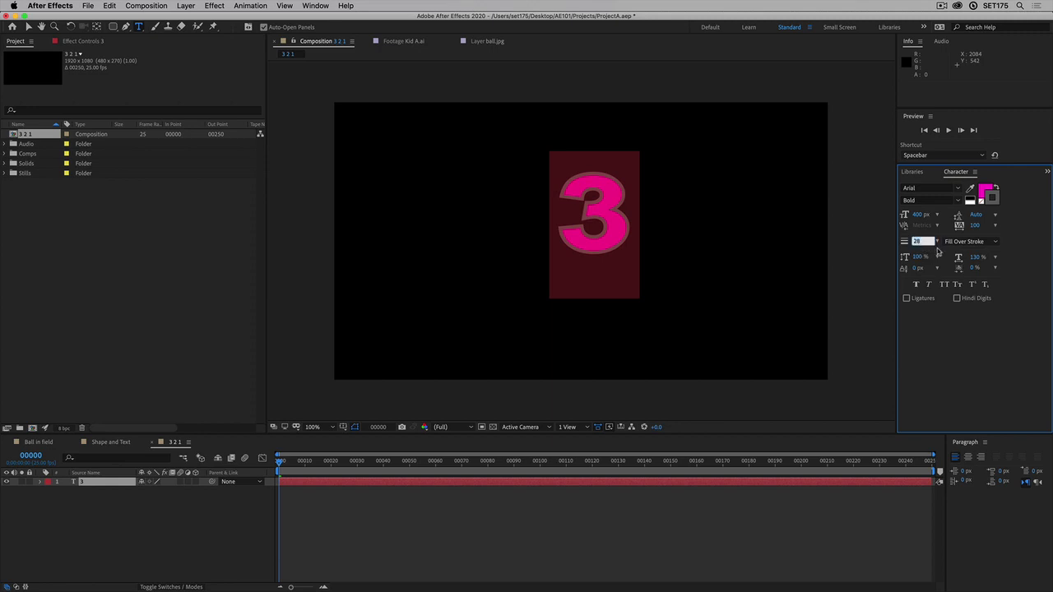
pyautogui.write('22')
pyautogui.press('BackSpace')
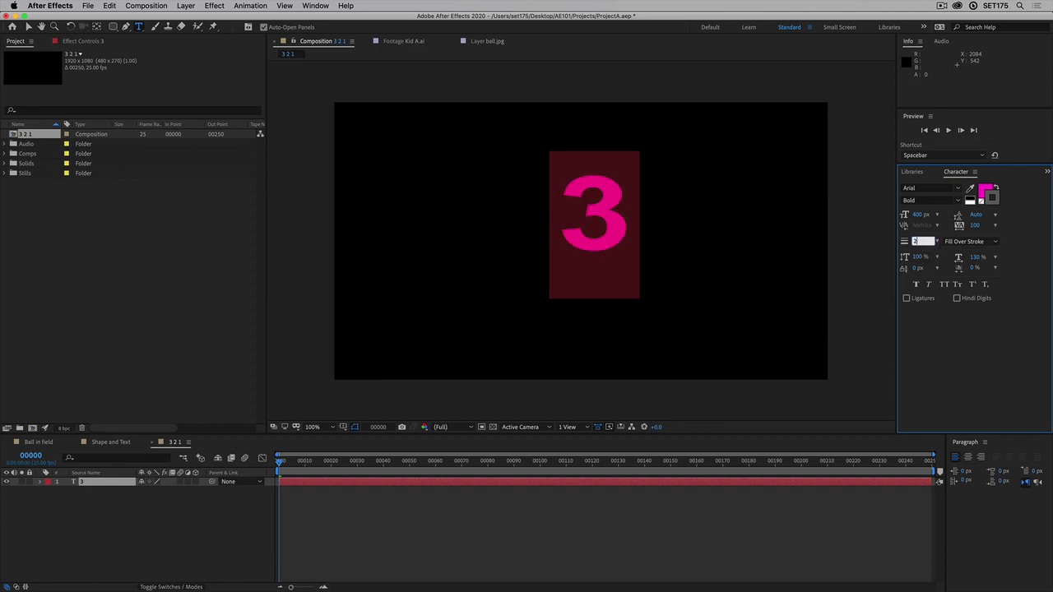
pyautogui.write('0')
pyautogui.press('Return')
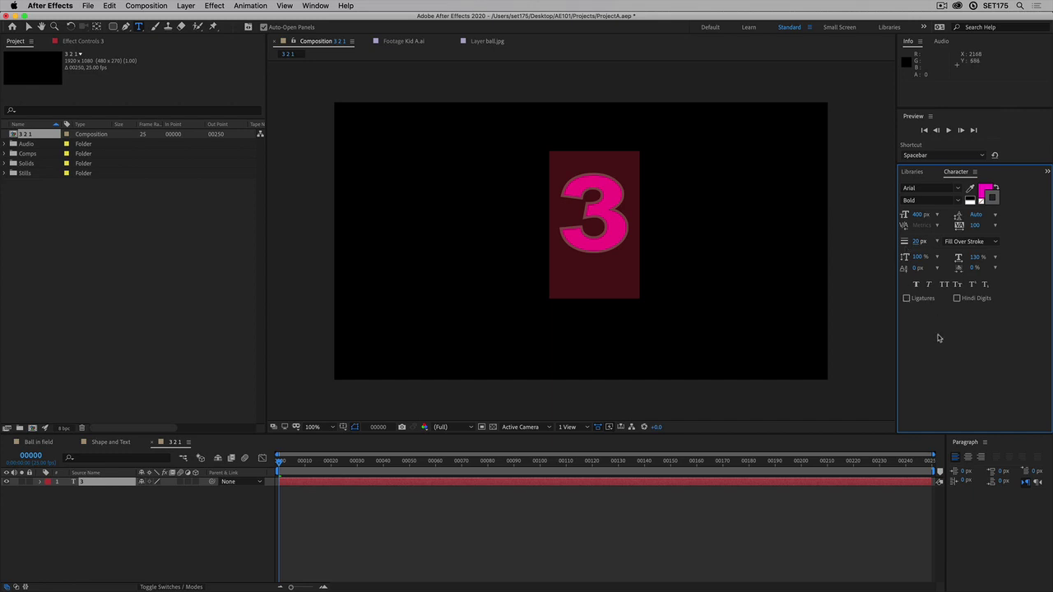
pyautogui.click(29, 27)
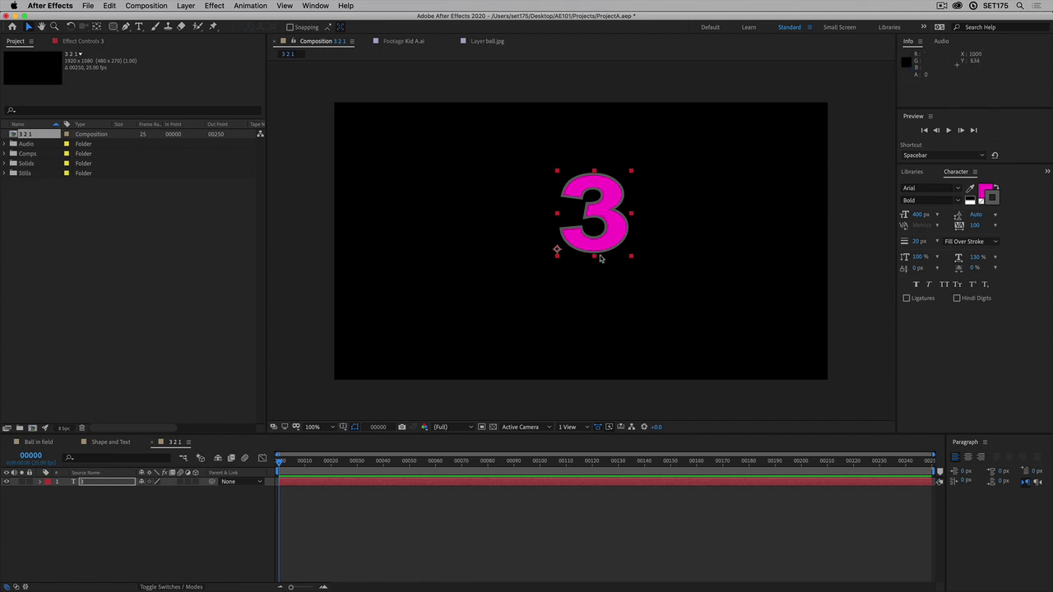
# Use the Align panel to centre the 3 horizontally and vertically in the composition.
pyautogui.click(313, 6)
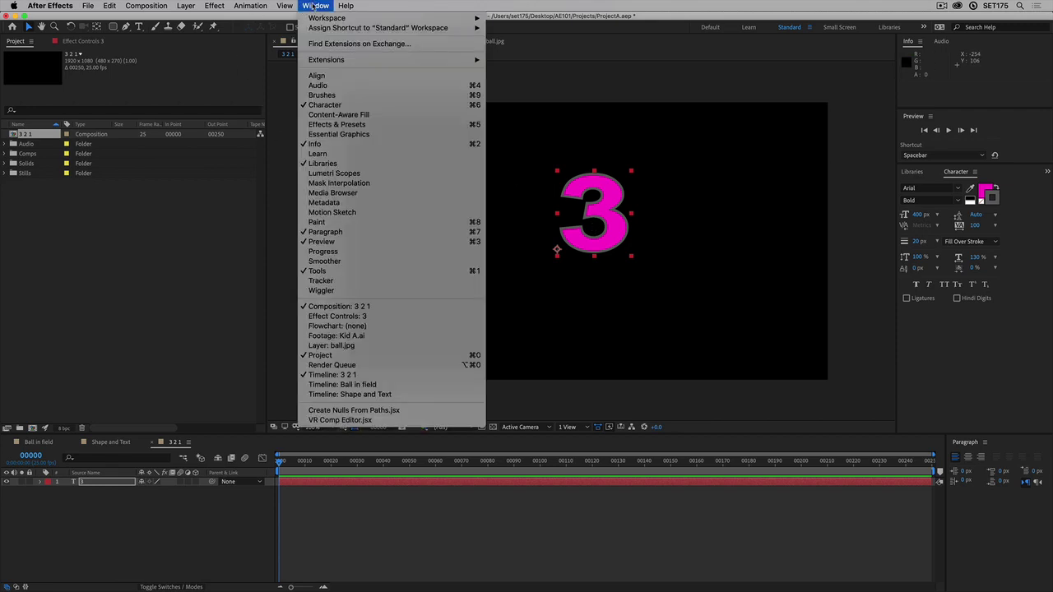
pyautogui.click(318, 76)
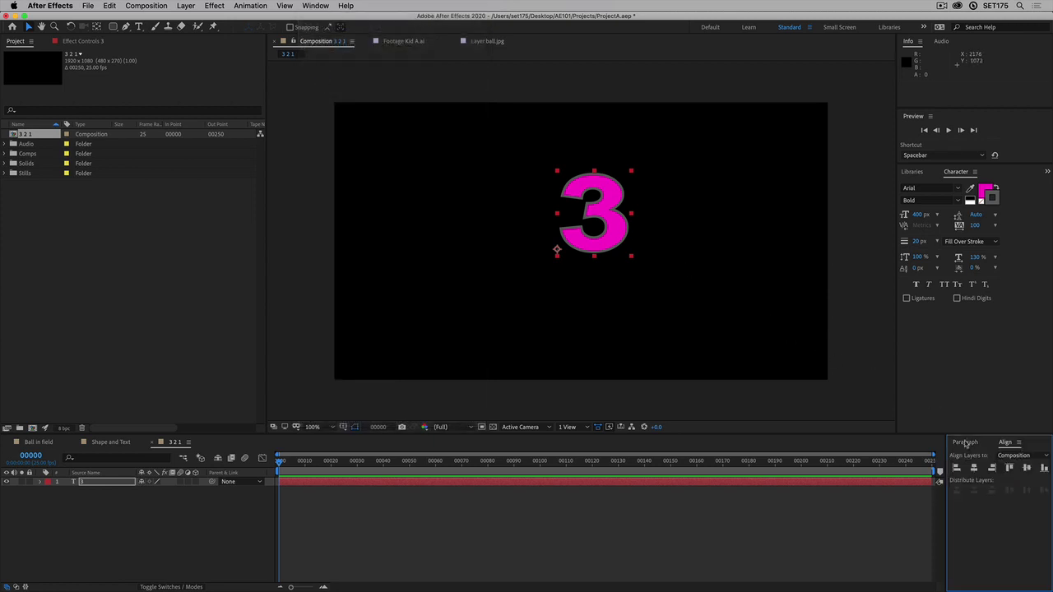
pyautogui.click(956, 470)
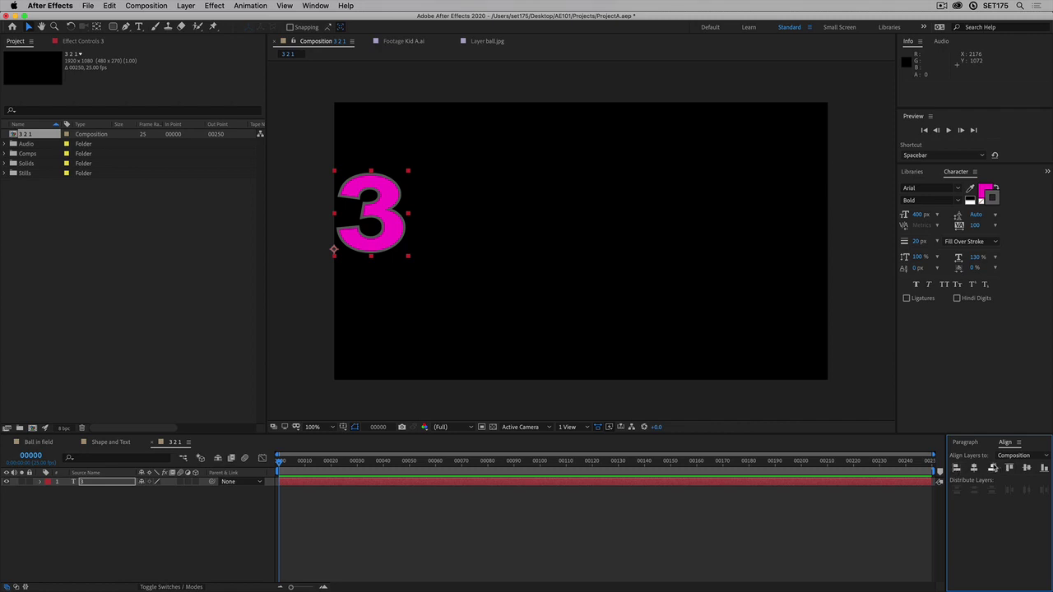
pyautogui.click(992, 469)
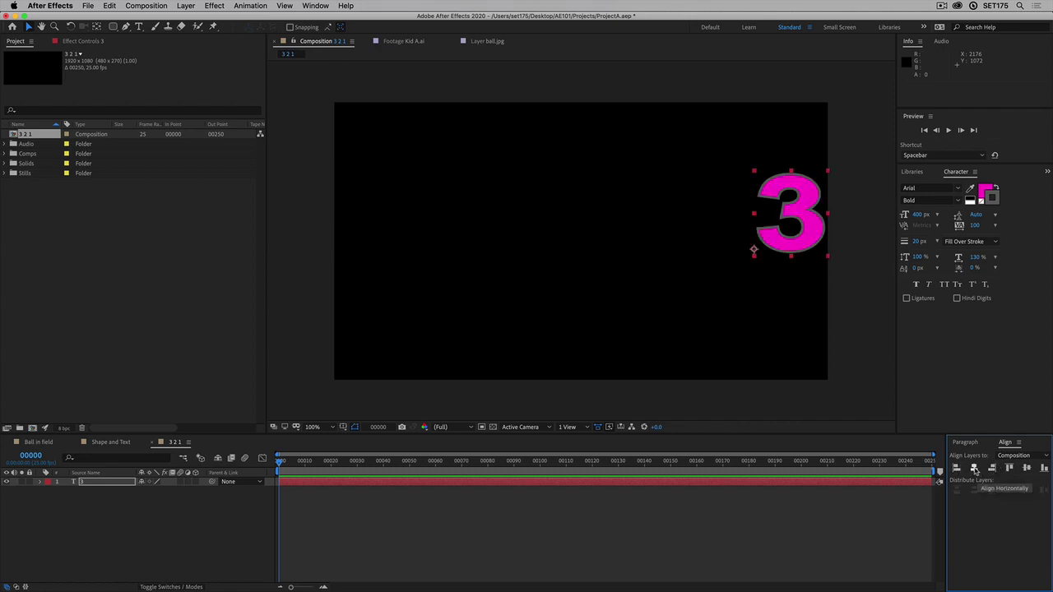
pyautogui.click(975, 468)
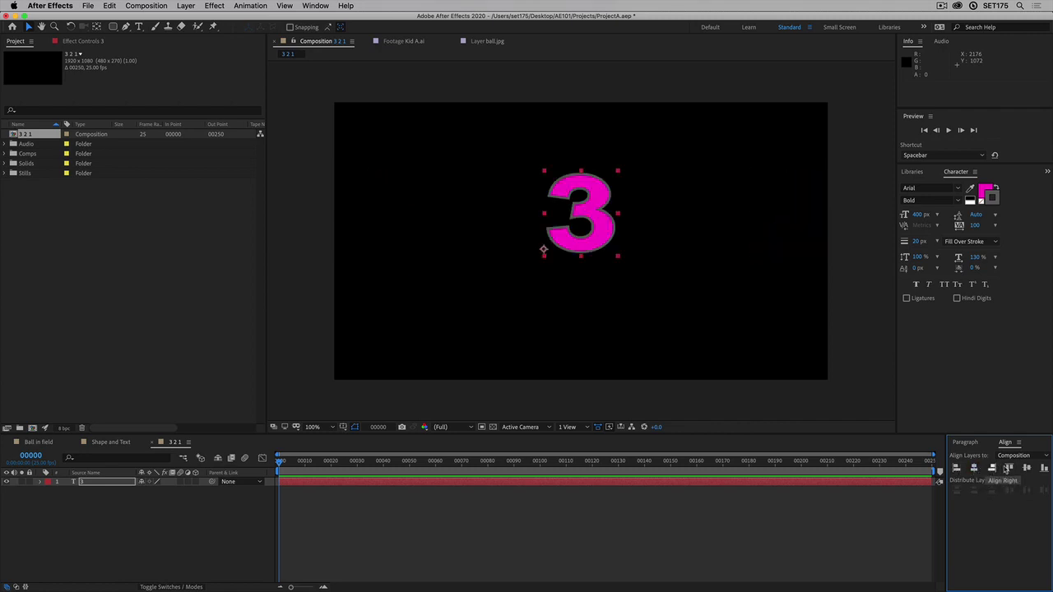
pyautogui.click(1027, 468)
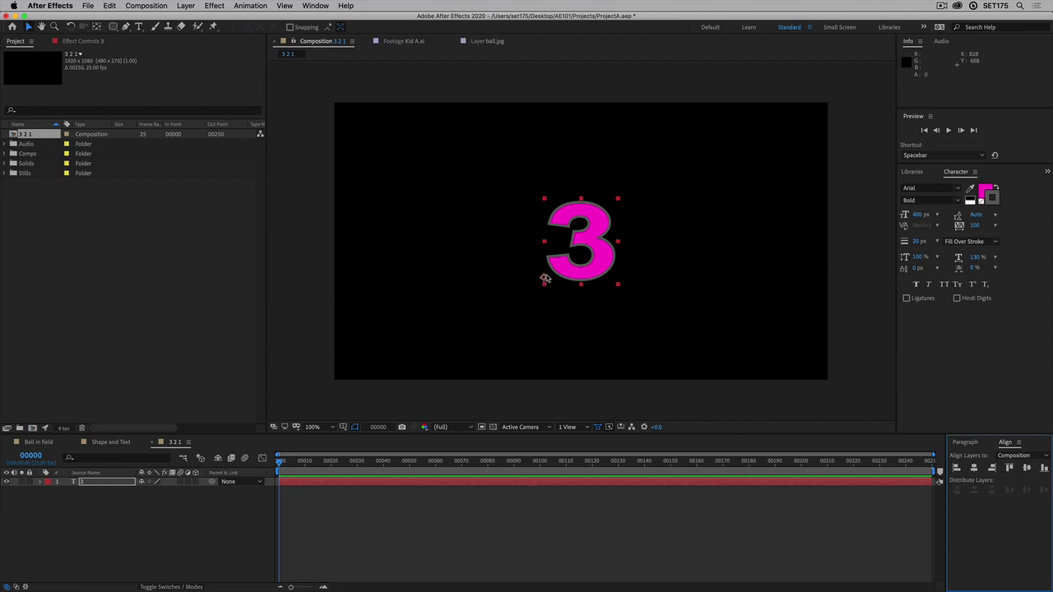
# Centre-align the text in the Paragraph panel and re-centre the 3 horizontally.
pyautogui.click(969, 445)
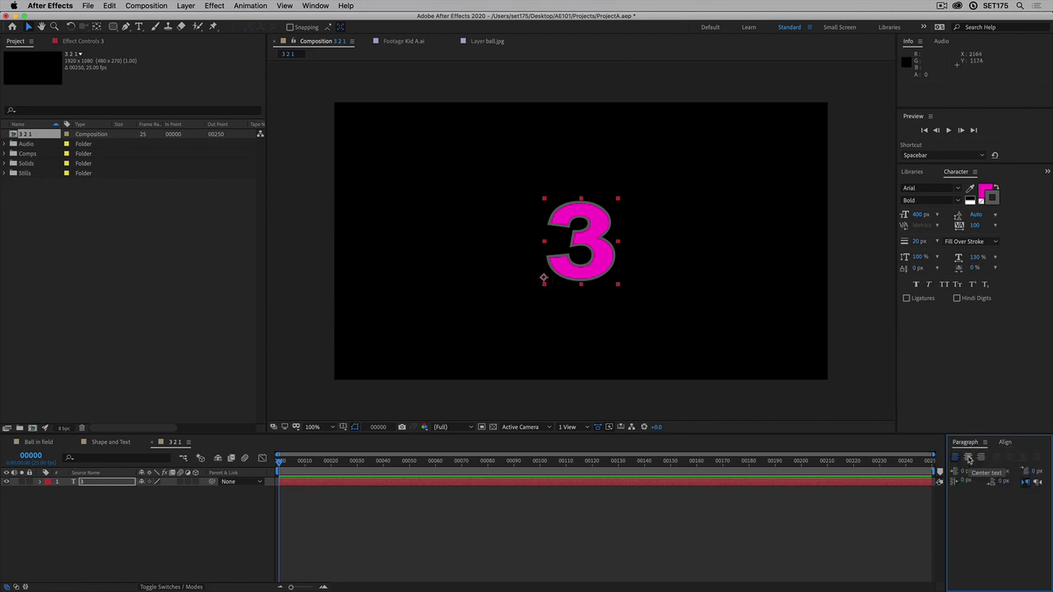
pyautogui.click(968, 458)
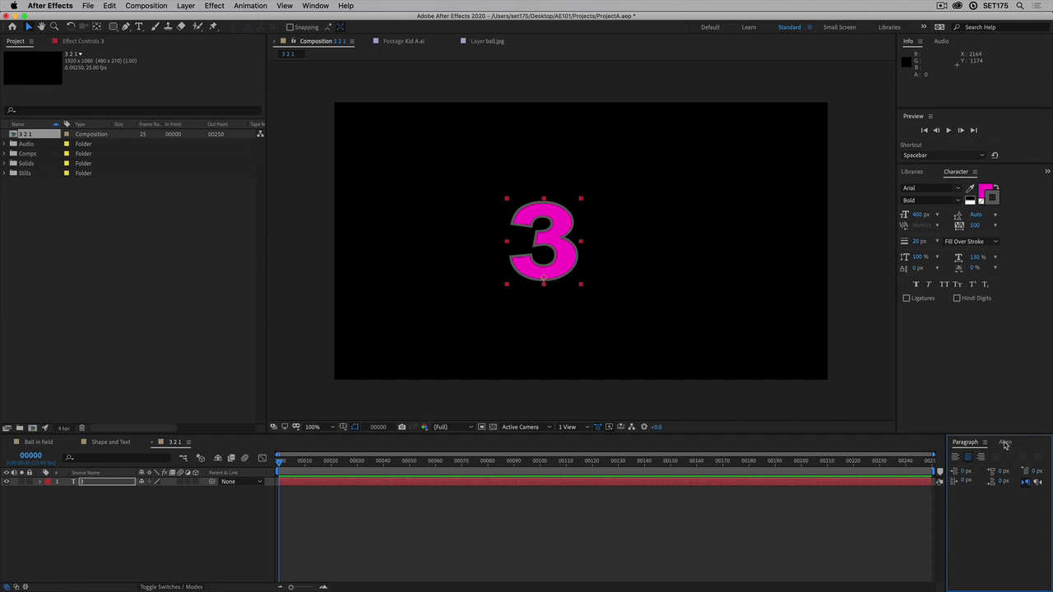
pyautogui.click(1006, 443)
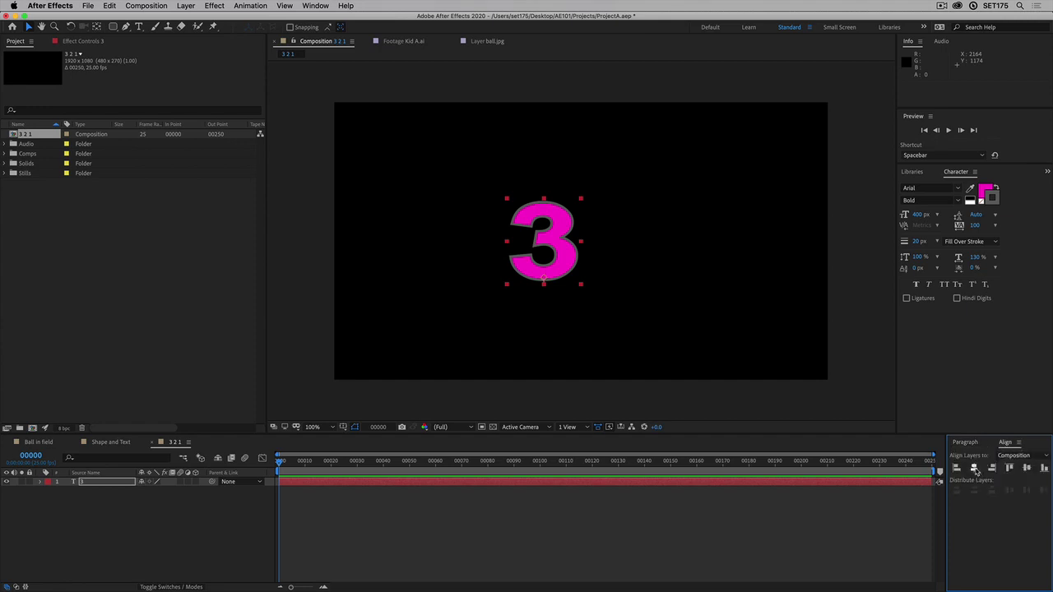
pyautogui.click(976, 469)
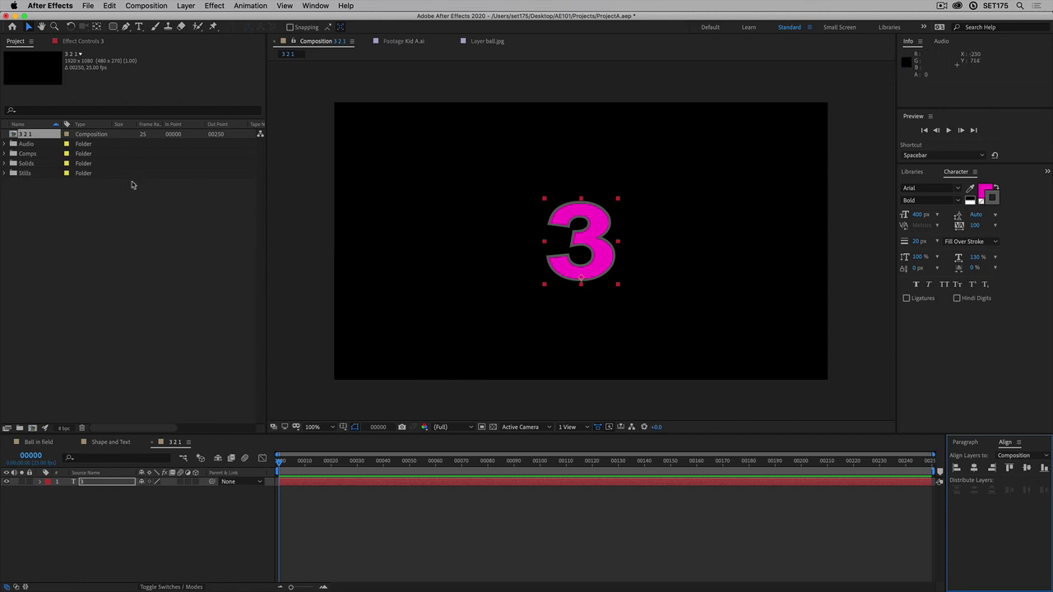
# Lower the 3 layer's Position X to -169.6, placing it just off the left edge.
pyautogui.click(86, 484)
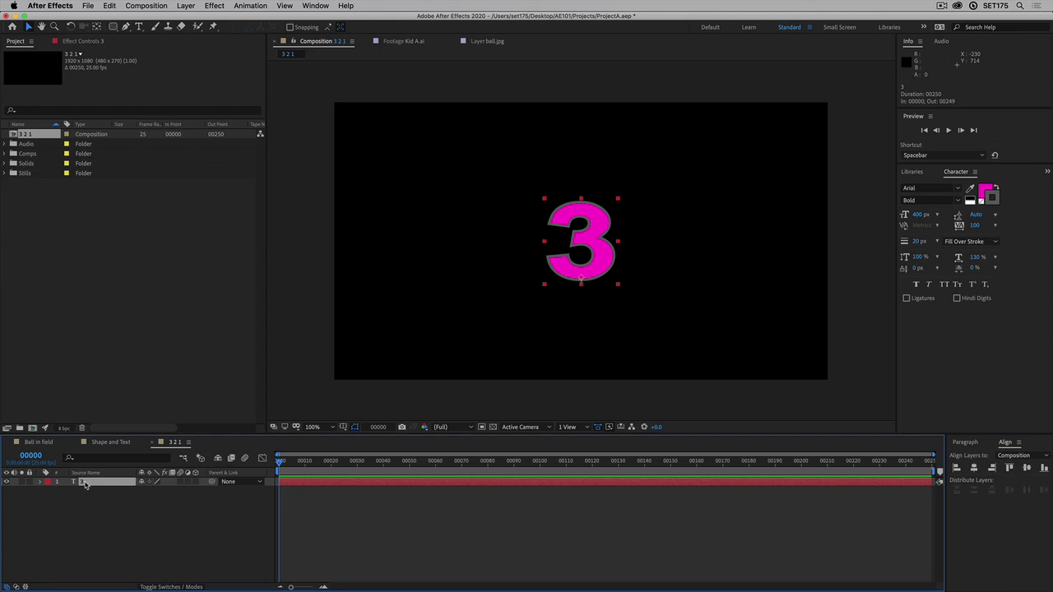
pyautogui.click(39, 482)
pyautogui.click(49, 500)
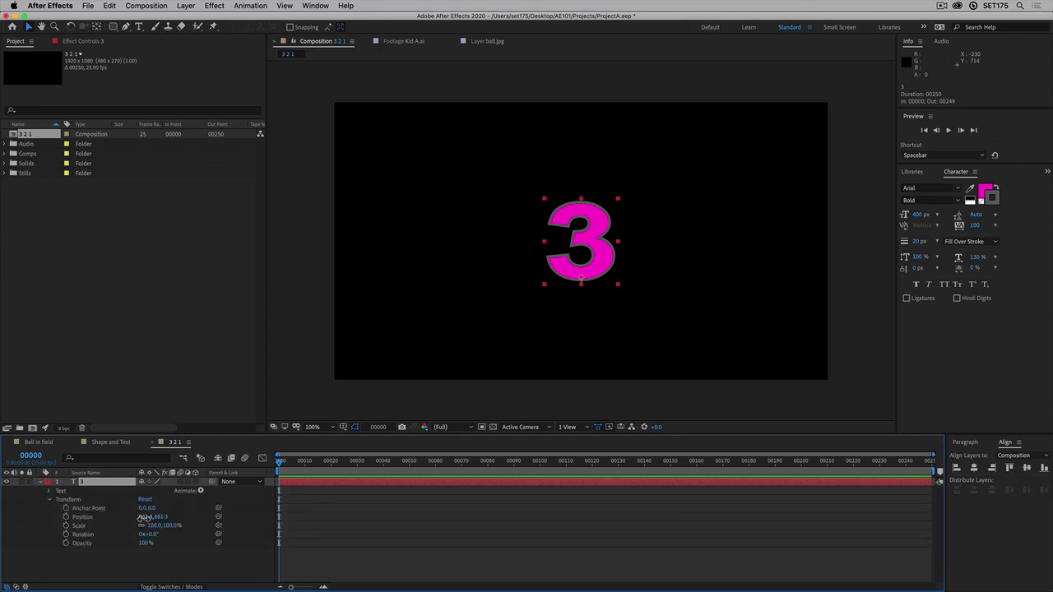
pyautogui.moveTo(145, 517); pyautogui.dragTo(6, 532)
pyautogui.moveTo(146, 524); pyautogui.dragTo(56, 521)
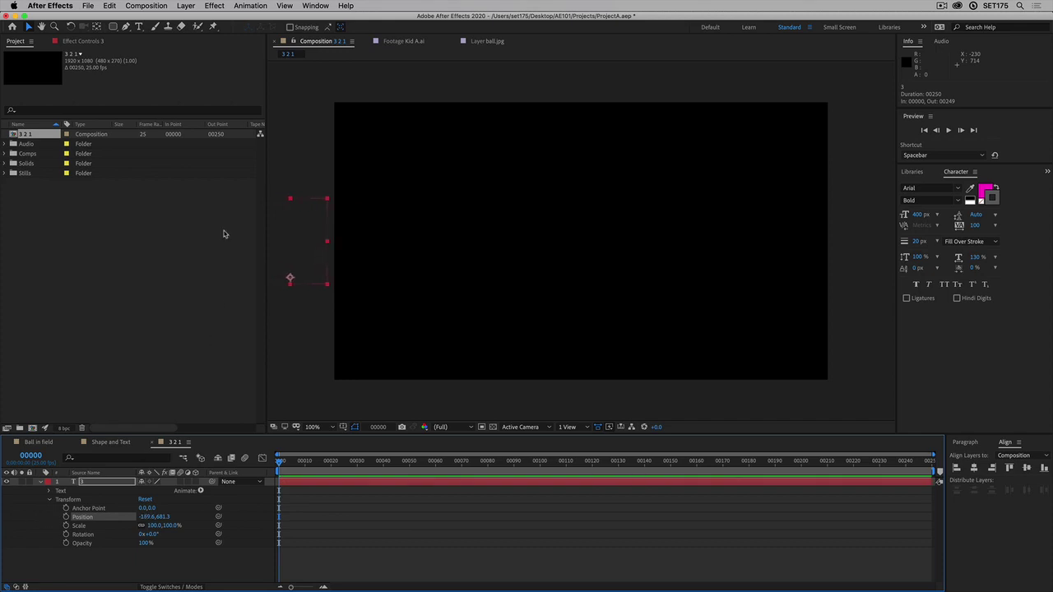
pyautogui.click(265, 358)
pyautogui.moveTo(269, 360); pyautogui.dragTo(207, 362)
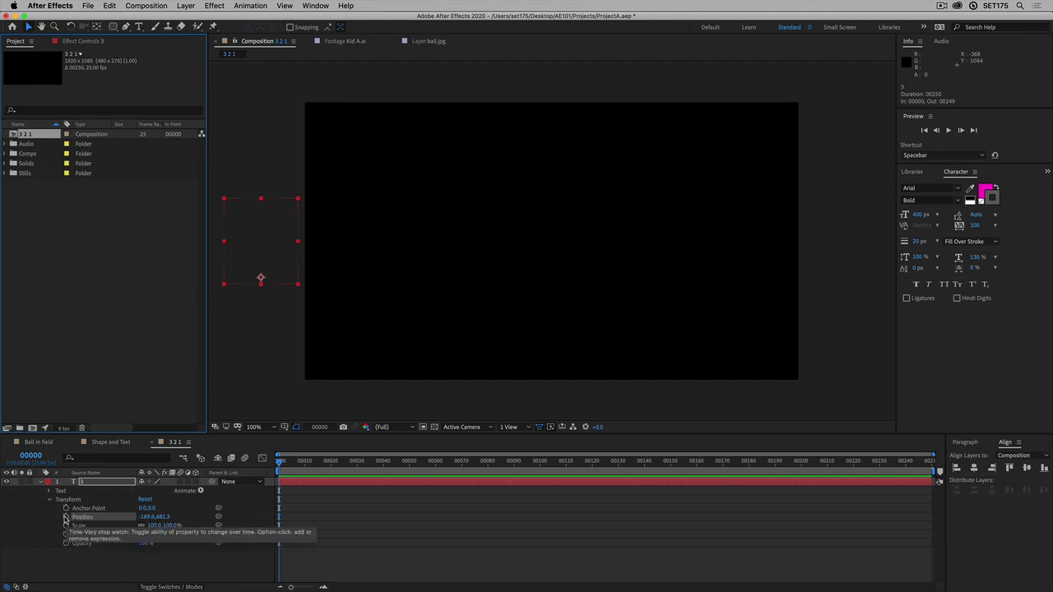
# Keyframe Position at -169.6 on frame 0 and at centre 961.4, 681.3 on frame 12.
pyautogui.click(65, 517)
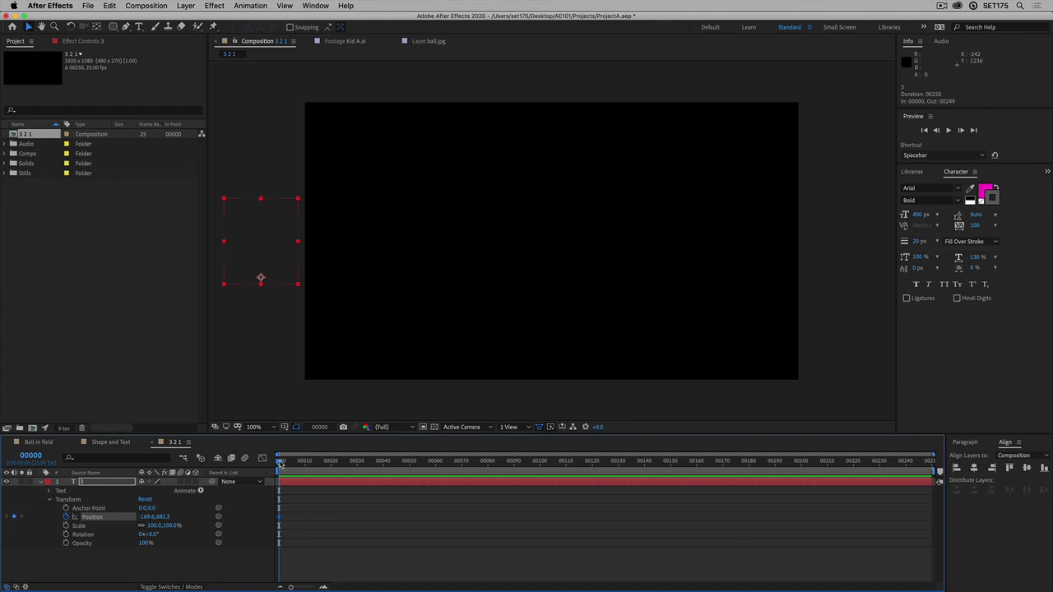
pyautogui.moveTo(281, 463); pyautogui.dragTo(310, 466)
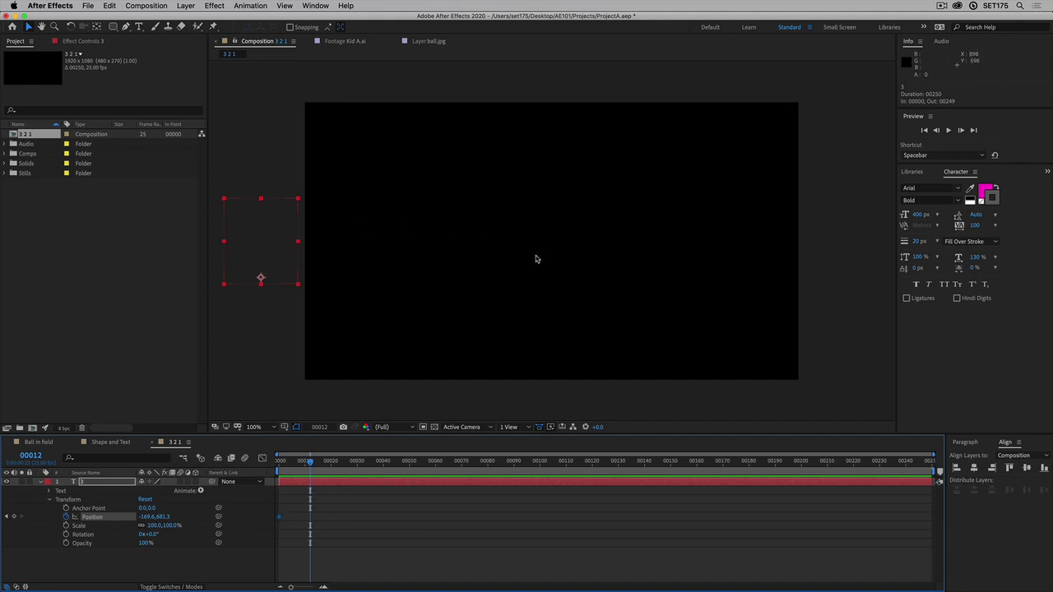
pyautogui.click(974, 467)
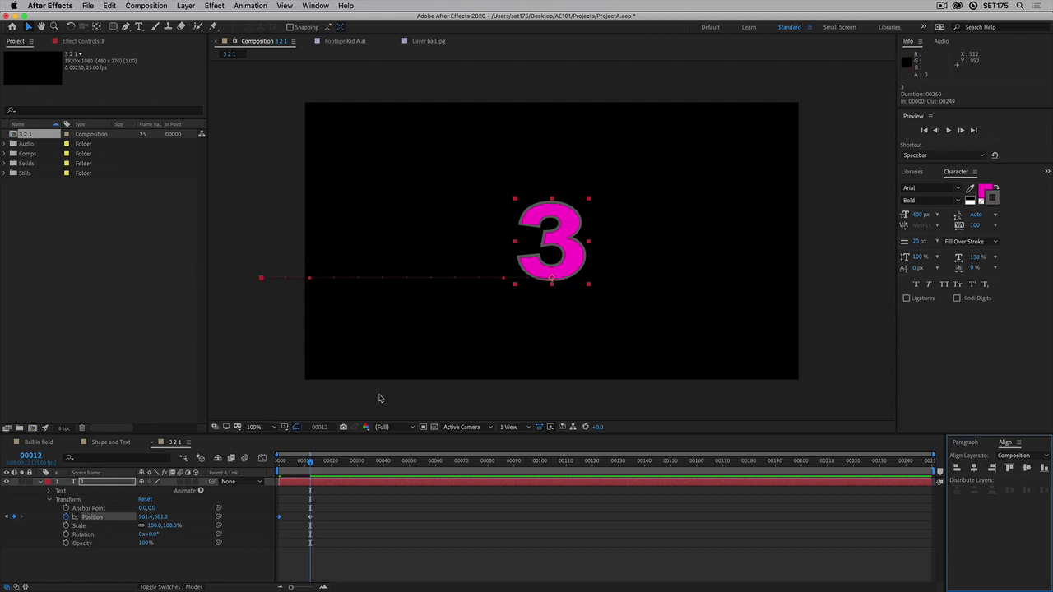
pyautogui.moveTo(306, 465); pyautogui.dragTo(269, 494)
pyautogui.press('space')
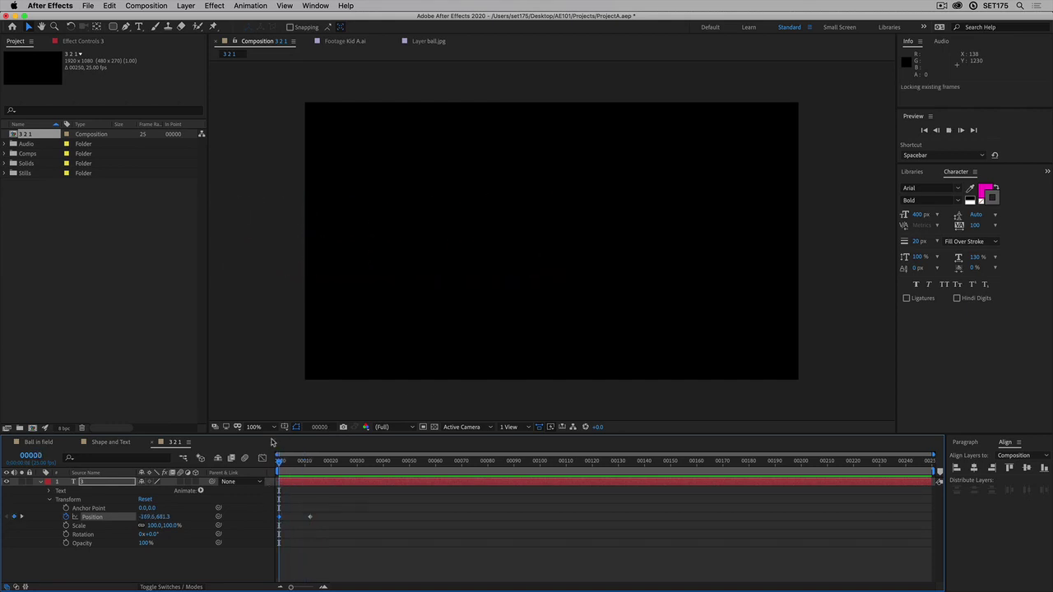
pyautogui.press('space')
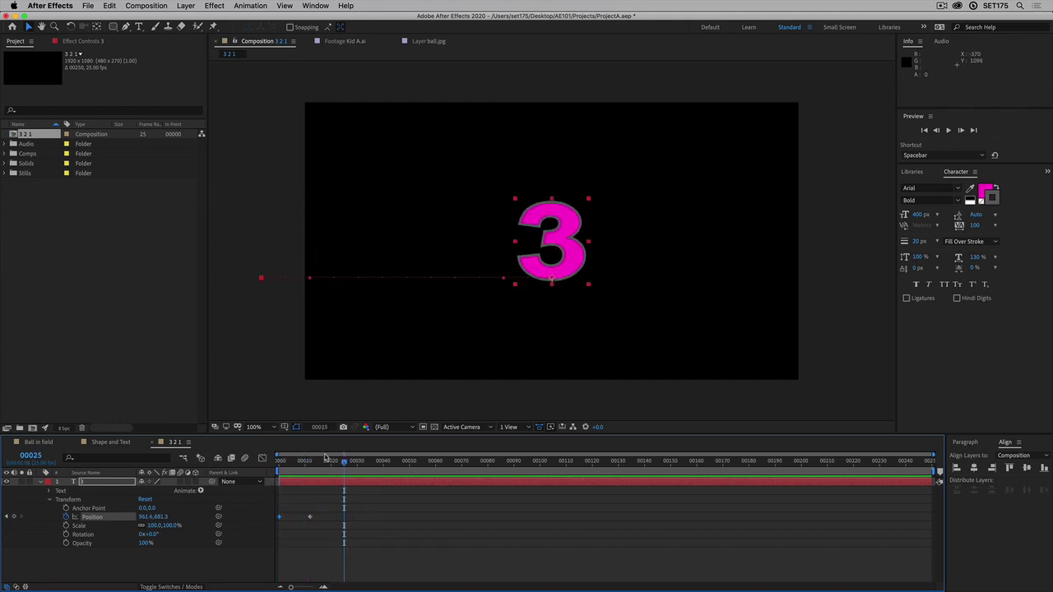
pyautogui.press('Home')
pyautogui.press('space')
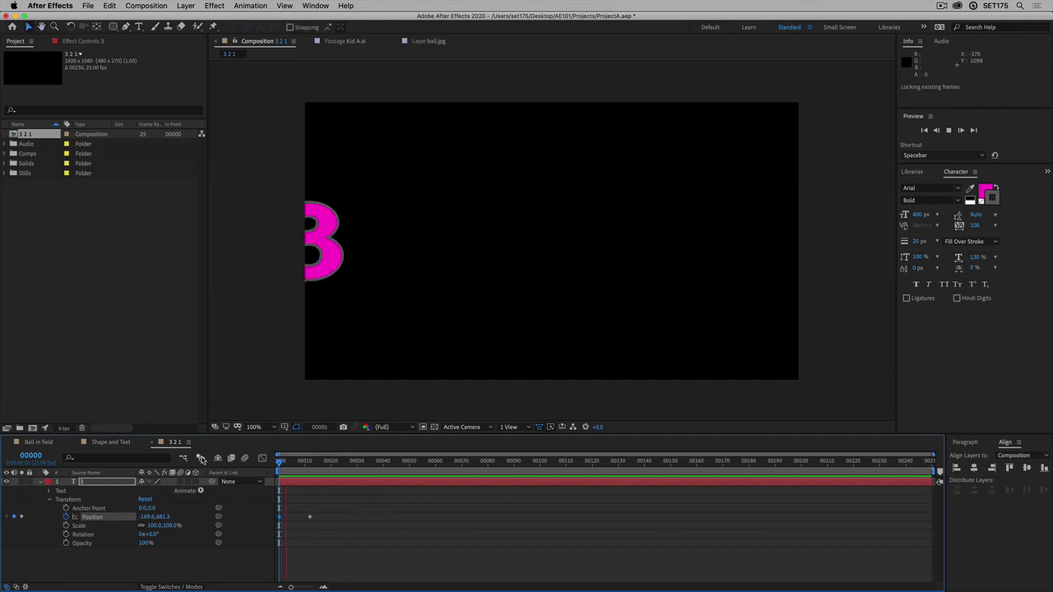
pyautogui.moveTo(311, 459); pyautogui.dragTo(268, 484)
pyautogui.press('space')
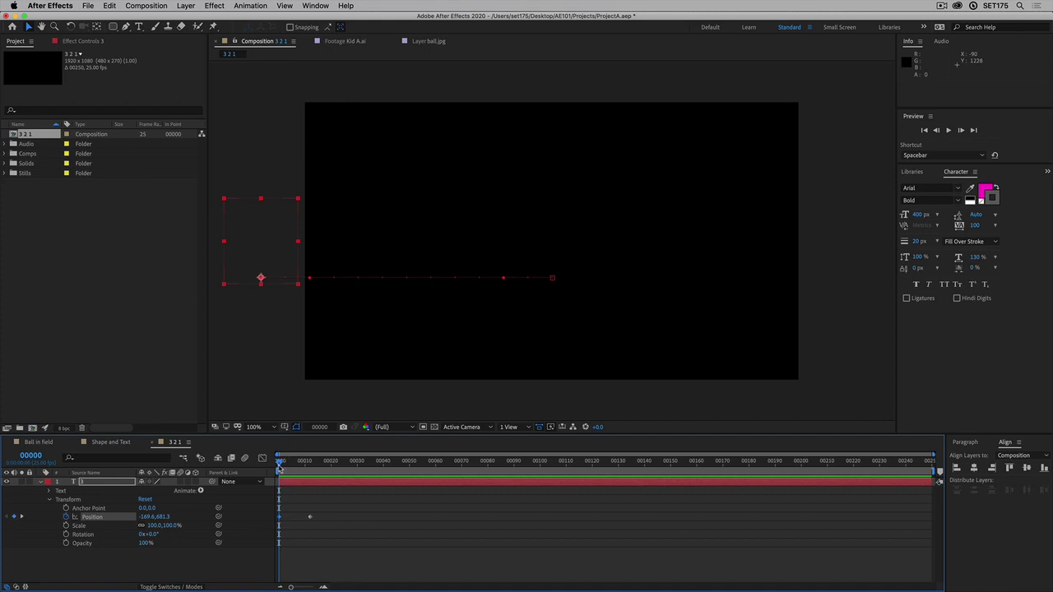
pyautogui.moveTo(279, 466); pyautogui.dragTo(311, 465)
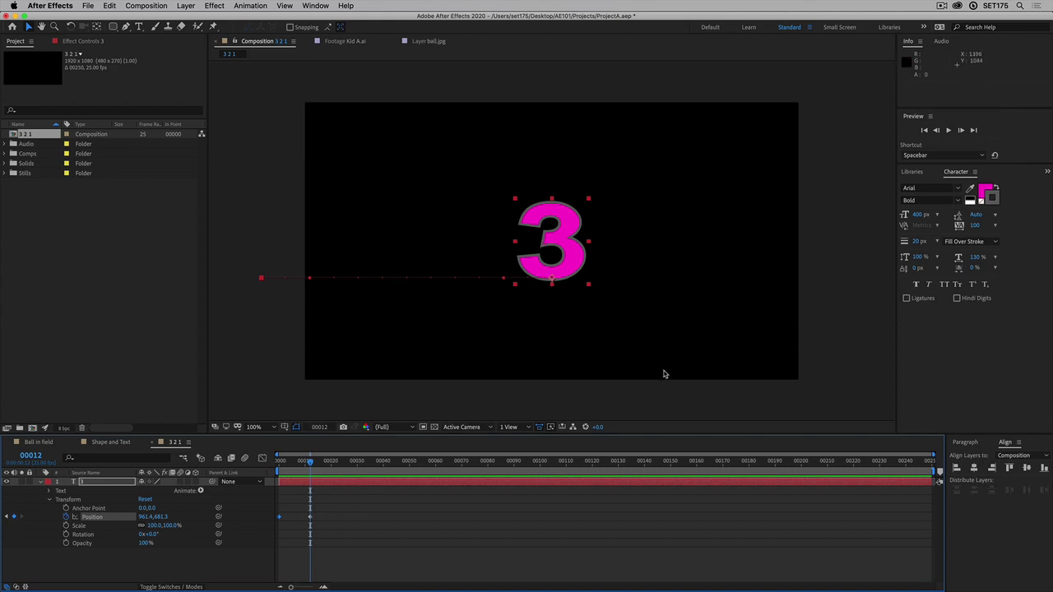
# At frame 8, add a Position keyframe placing the 3 right of centre at 1231.4, 681.3.
pyautogui.press('pageup')
pyautogui.press('pageup')
pyautogui.press('pageup')
pyautogui.press('pageup')
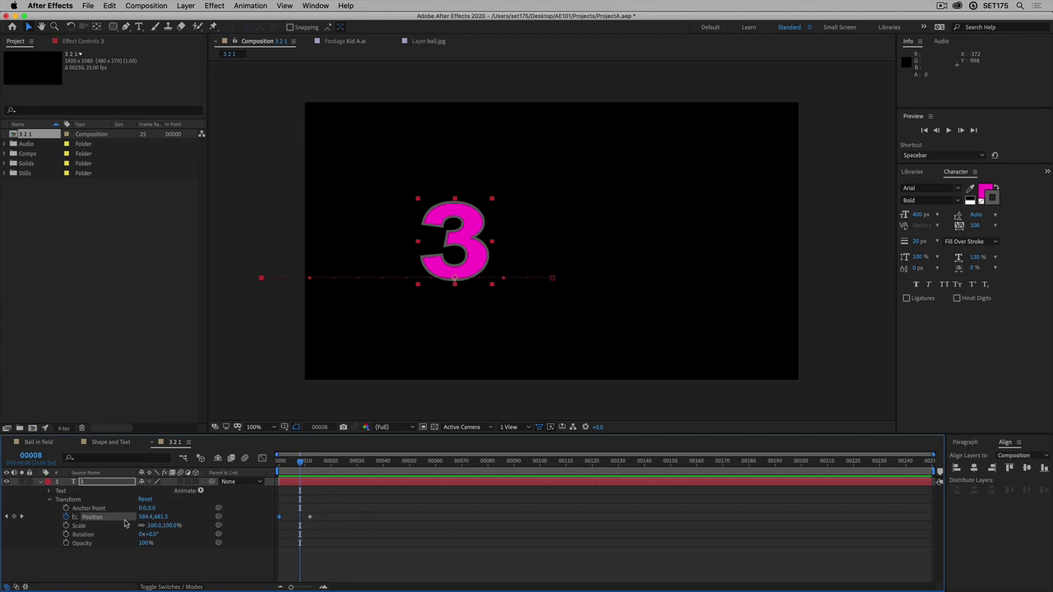
pyautogui.moveTo(148, 517); pyautogui.dragTo(556, 535)
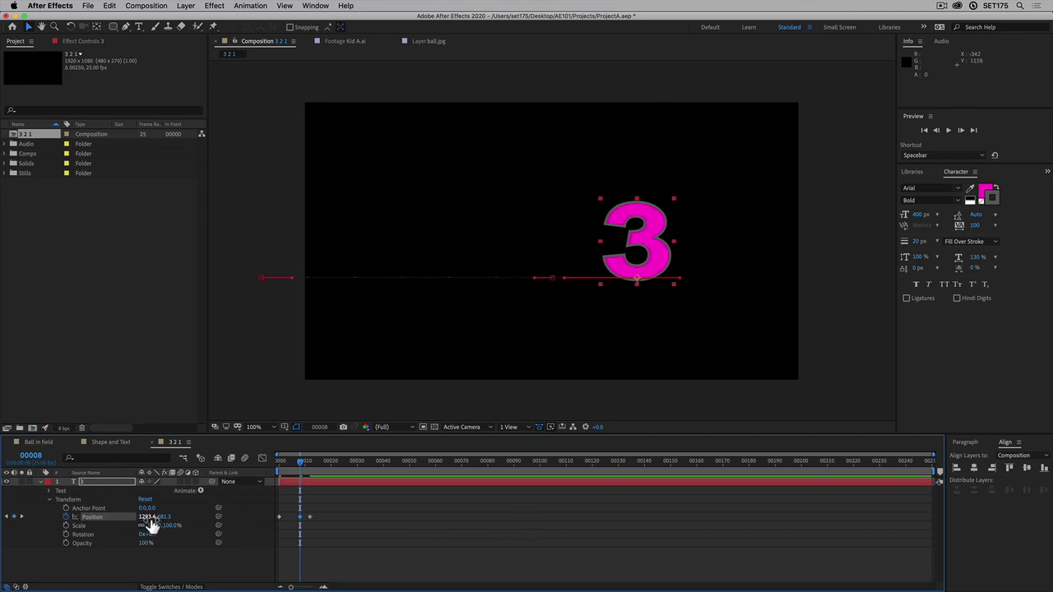
pyautogui.moveTo(150, 518); pyautogui.dragTo(193, 520)
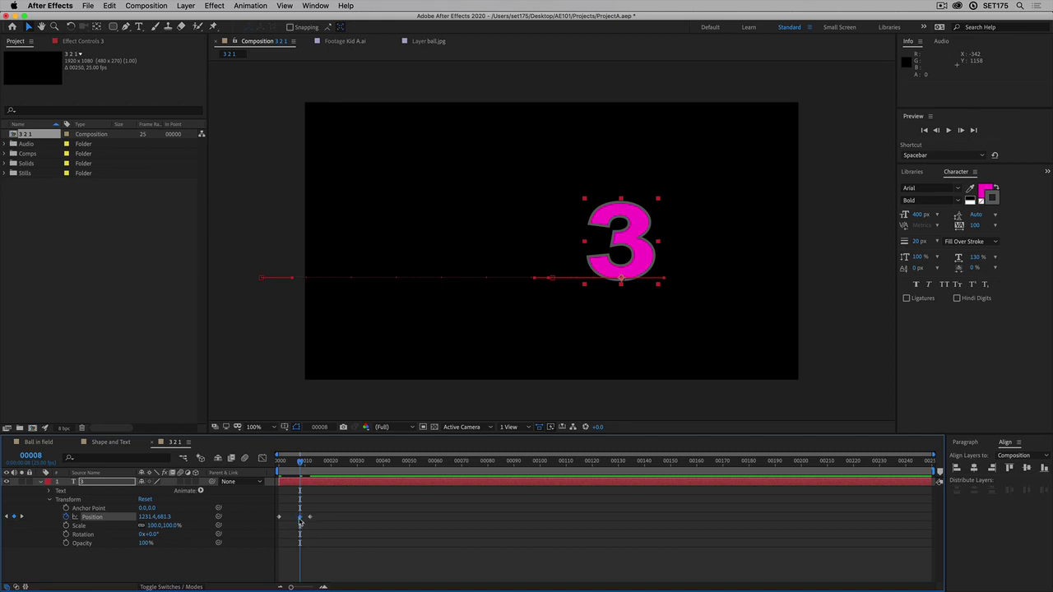
# Trim the work area to the slide-in frames and zoom in on the timeline.
pyautogui.moveTo(300, 465); pyautogui.dragTo(280, 467)
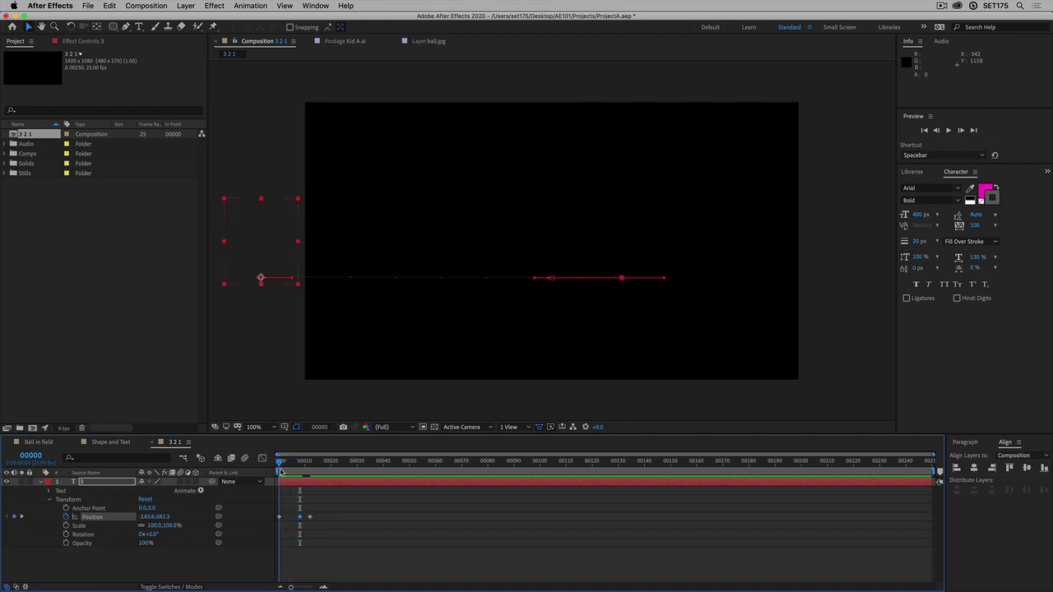
pyautogui.press('End')
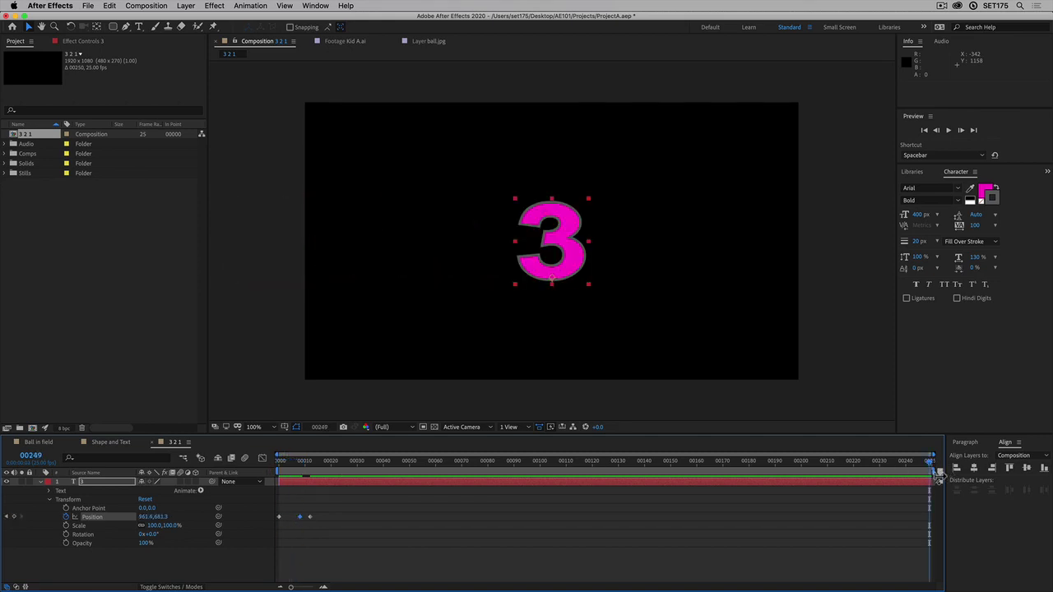
pyautogui.moveTo(933, 474); pyautogui.dragTo(346, 477)
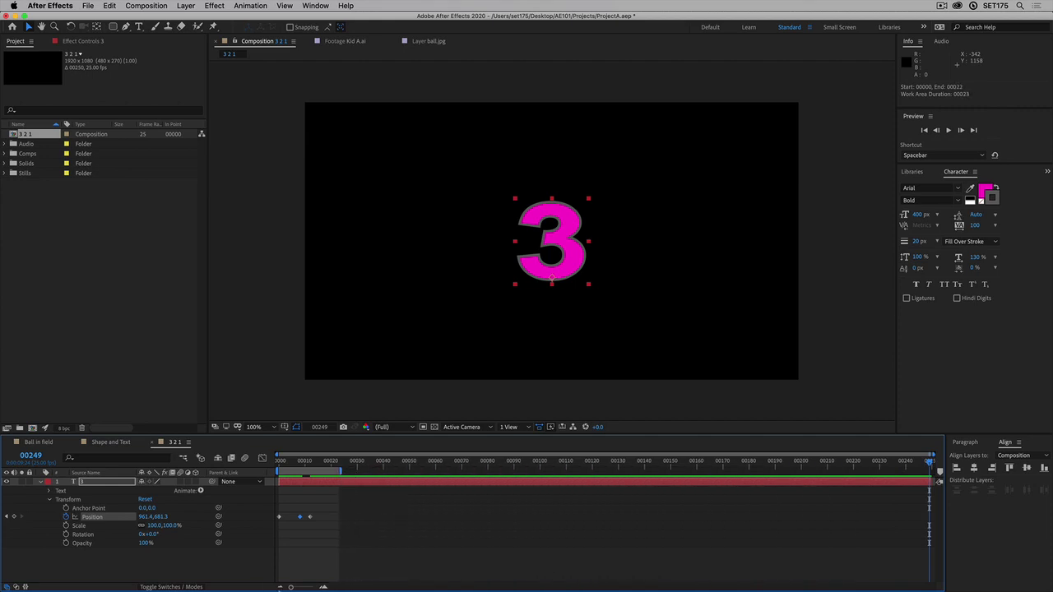
pyautogui.moveTo(291, 586); pyautogui.dragTo(299, 586)
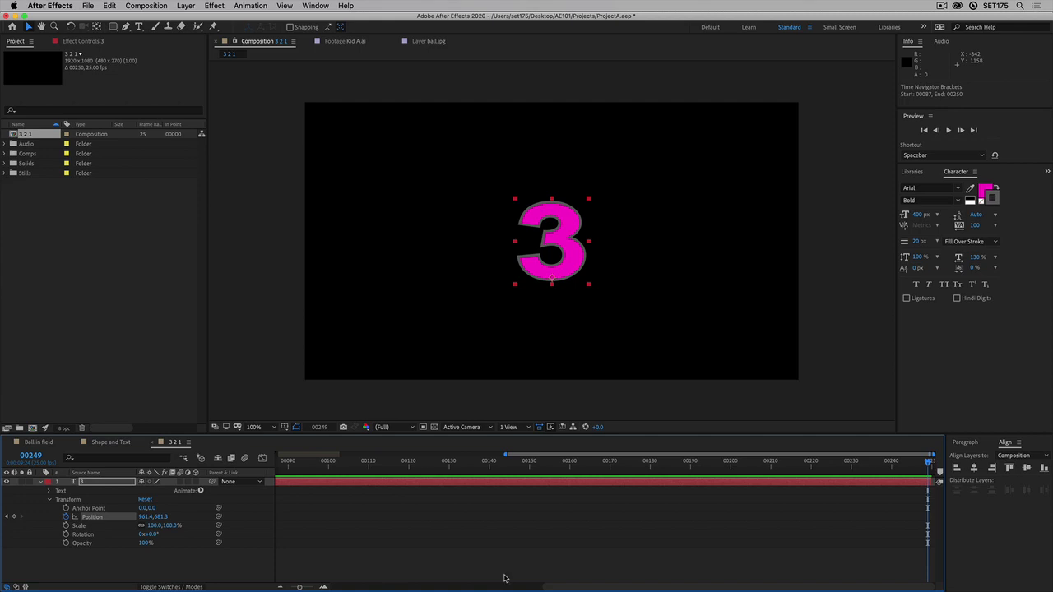
pyautogui.moveTo(597, 589); pyautogui.dragTo(358, 590)
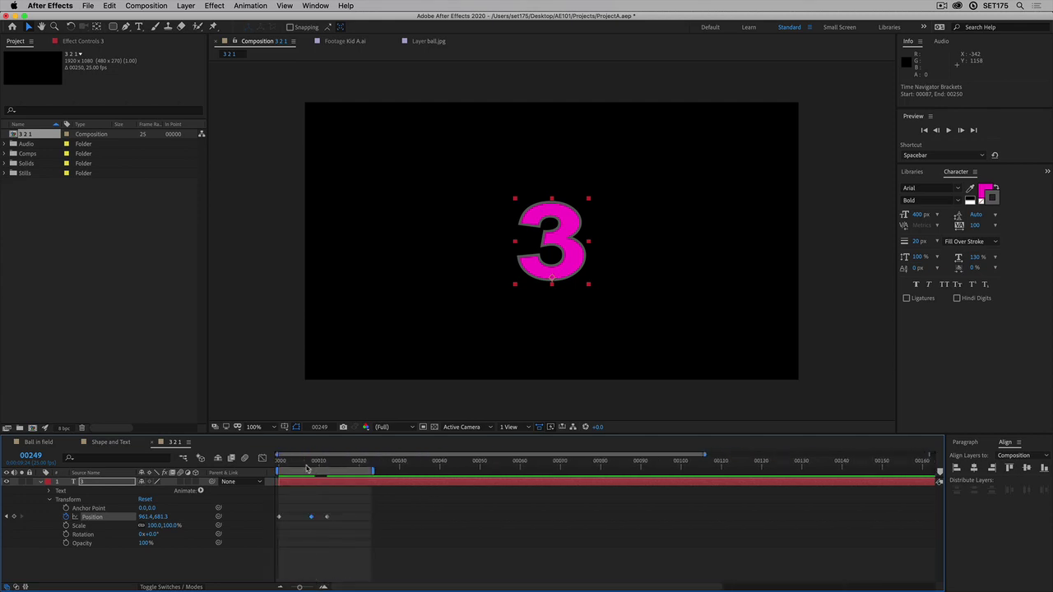
# Preview the slide-in from frame 0 and scrub to frame 7 to check the 3 entering.
pyautogui.press('Home')
pyautogui.press('space')
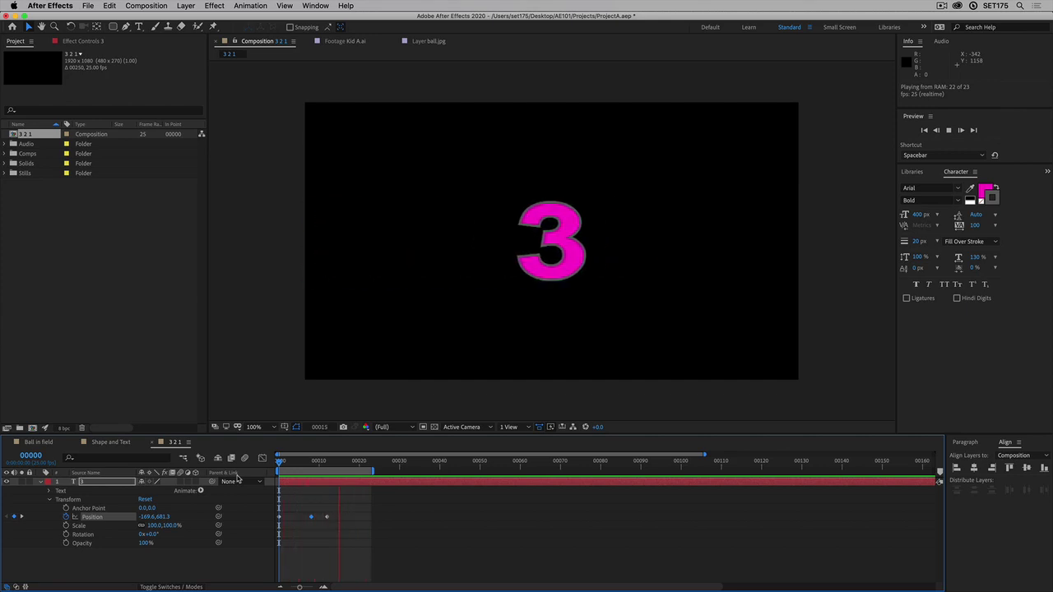
pyautogui.press('space')
pyautogui.moveTo(285, 466); pyautogui.dragTo(271, 465)
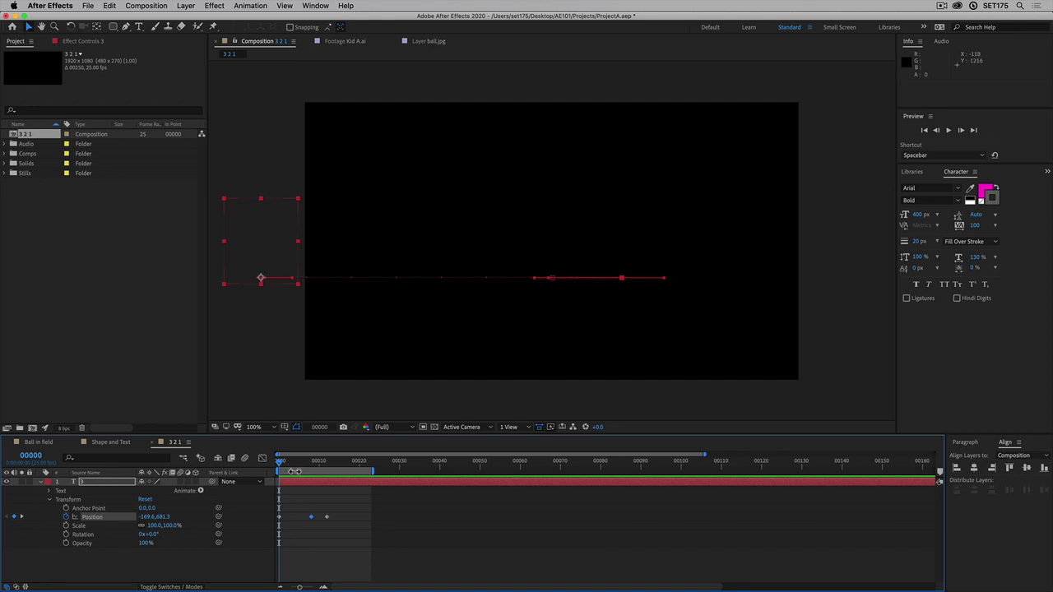
pyautogui.moveTo(285, 466); pyautogui.dragTo(327, 473)
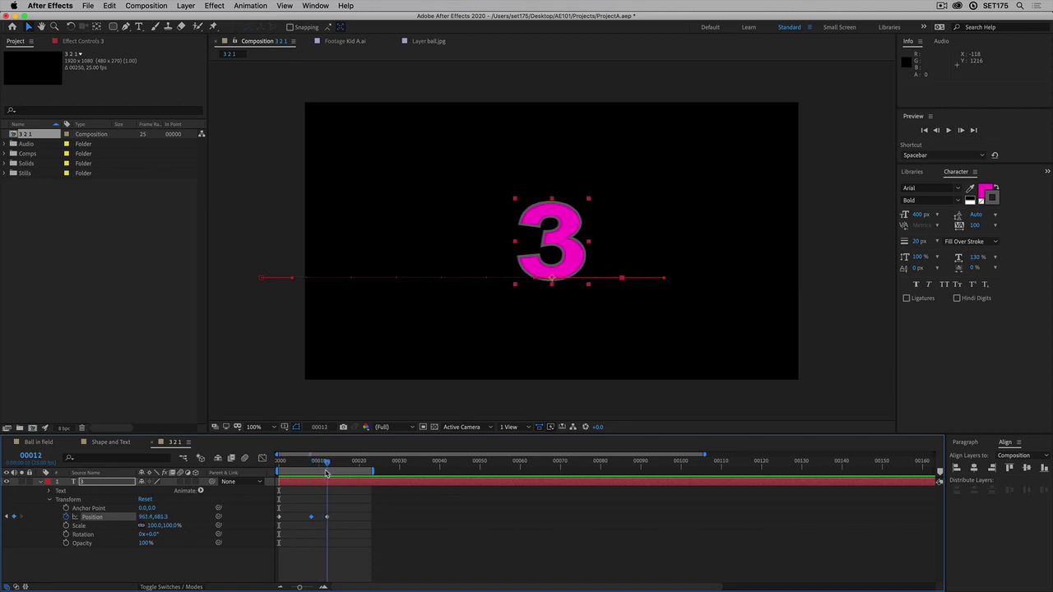
# Apply Easy Ease to the centre Position keyframe and play back the slide-in.
pyautogui.rightClick(327, 522)
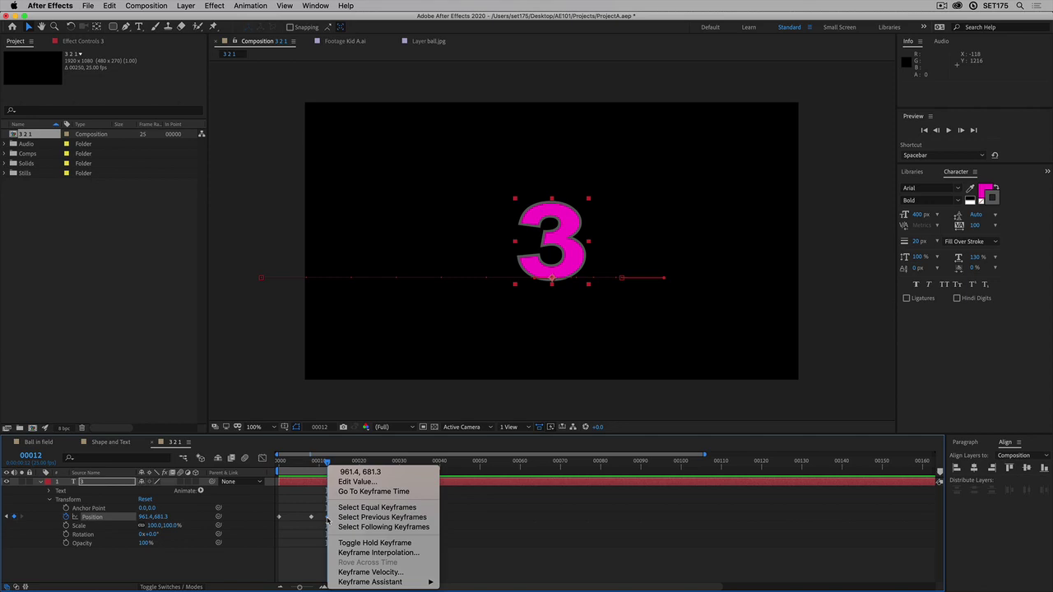
pyautogui.moveTo(366, 582)
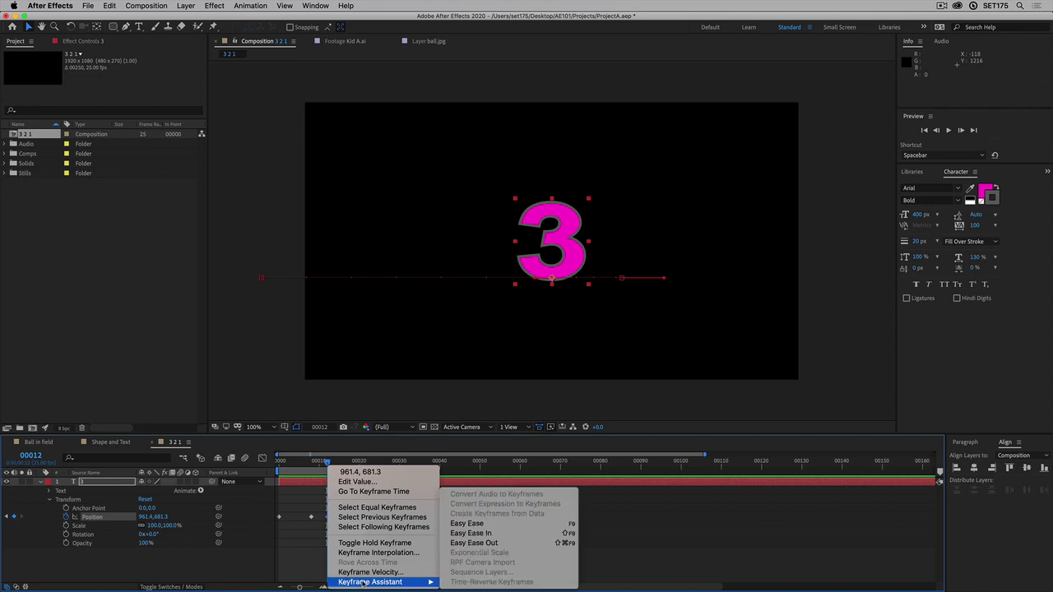
pyautogui.click(484, 525)
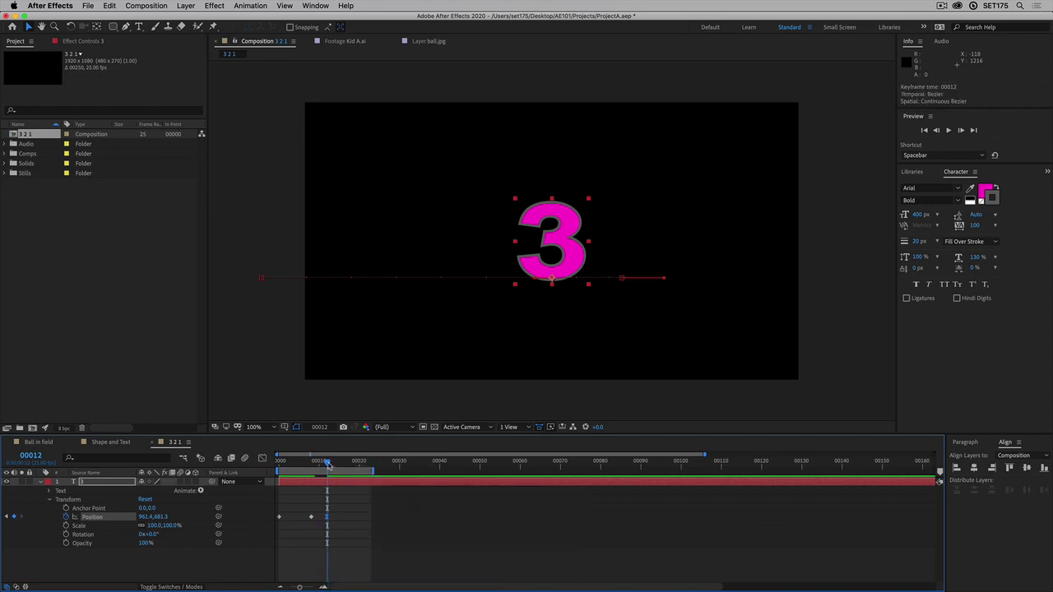
pyautogui.press('space')
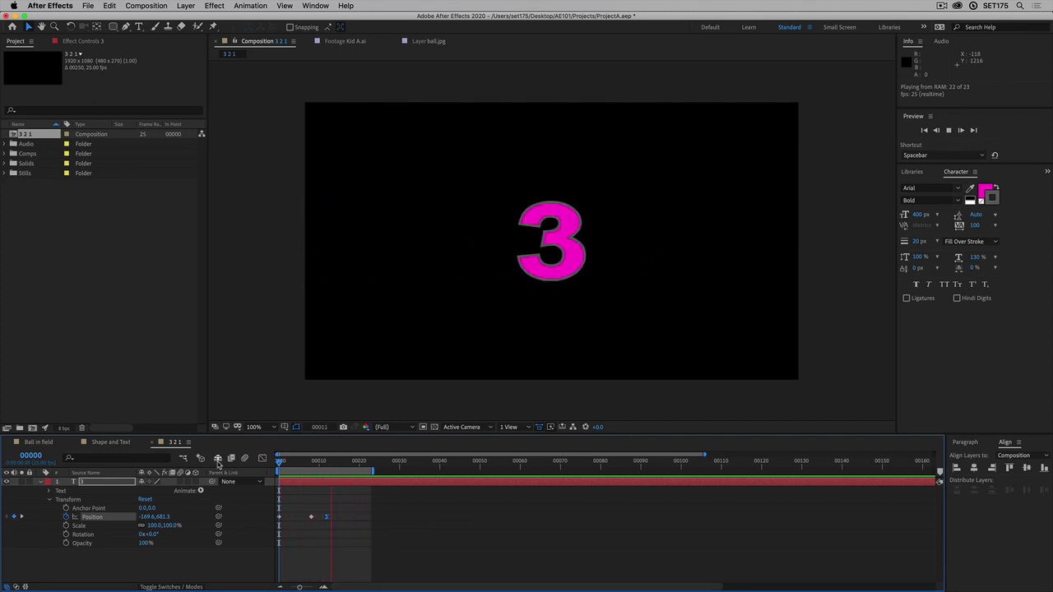
# Add a 100% Scale keyframe for the magenta 3 at frame 20.
pyautogui.press('space')
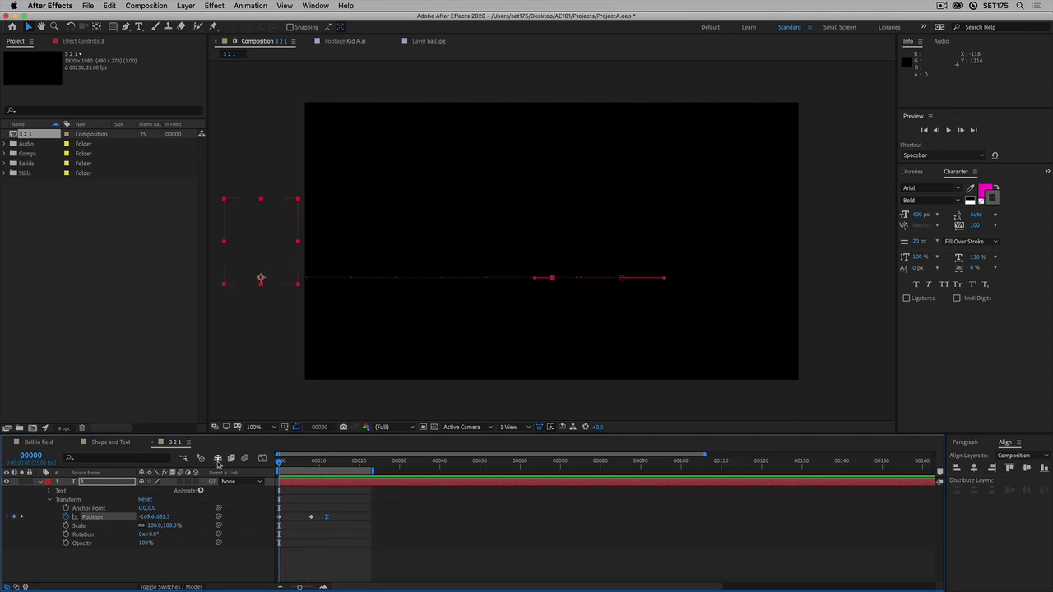
pyautogui.hscroll(2, 304, 494)
pyautogui.hscroll(-2, 310, 489)
pyautogui.moveTo(320, 461); pyautogui.dragTo(362, 470)
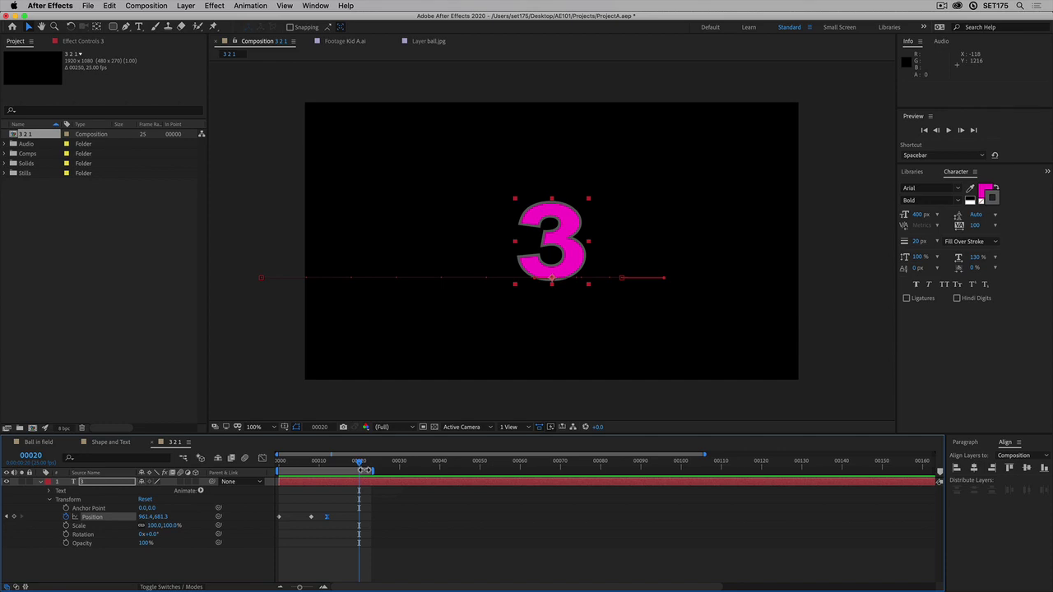
pyautogui.click(65, 526)
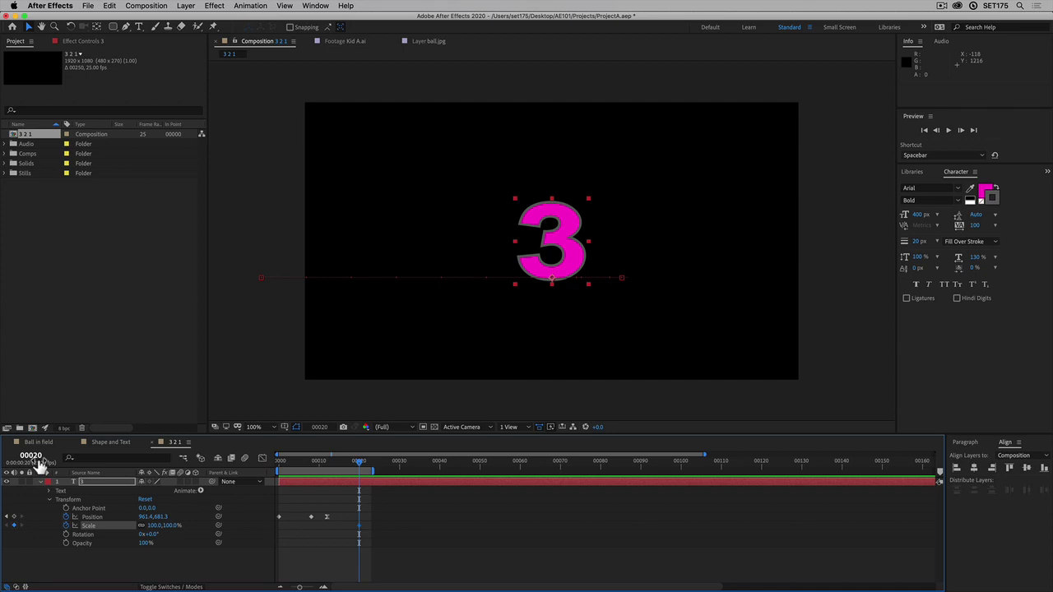
# Set the 3's scale to 120% at frame 25.
pyautogui.moveTo(40, 462); pyautogui.dragTo(36, 463)
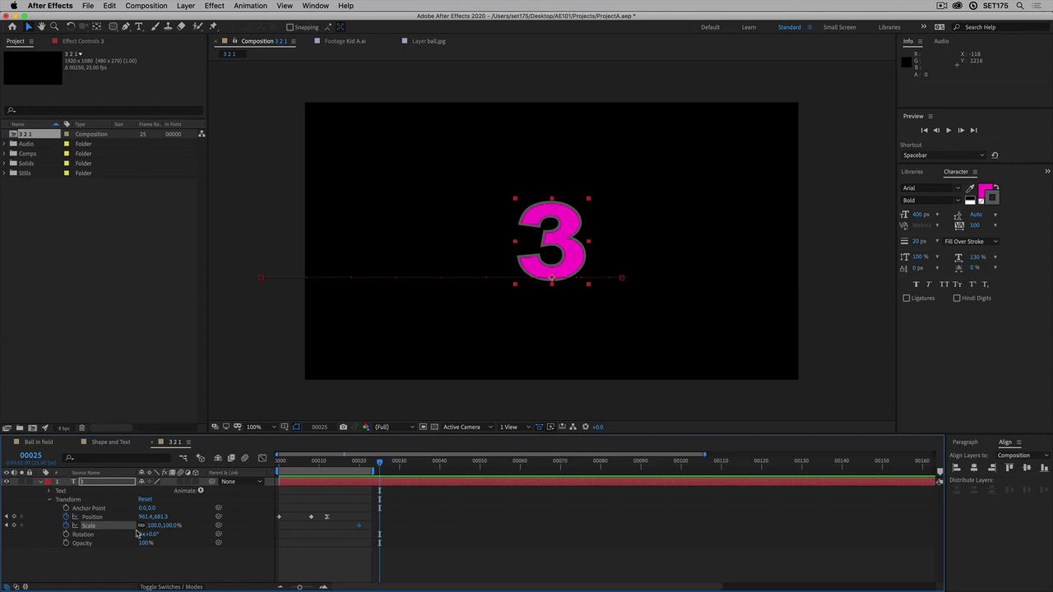
pyautogui.moveTo(154, 527); pyautogui.dragTo(160, 529)
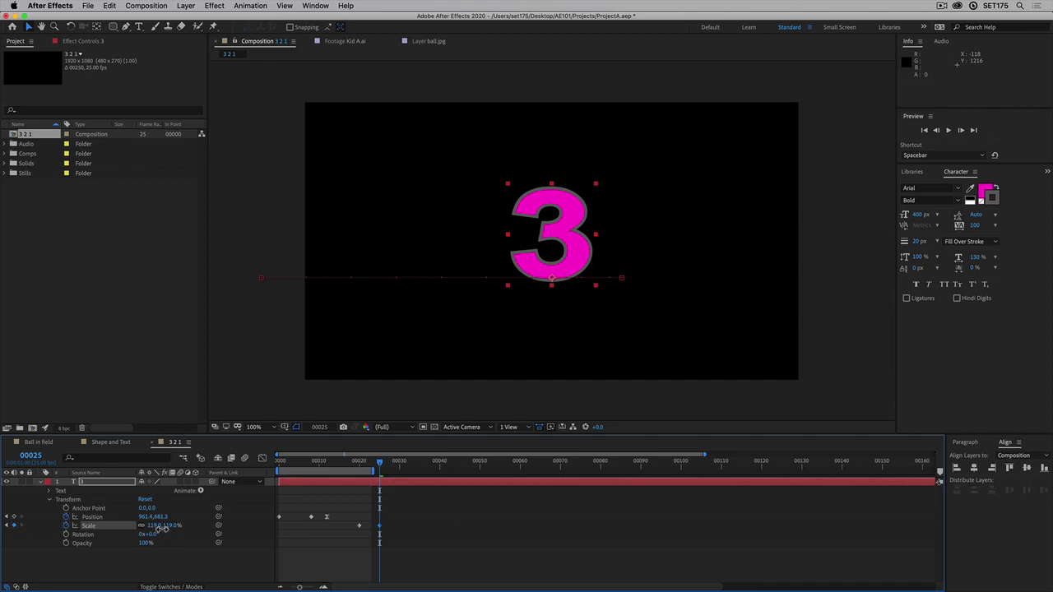
pyautogui.click(155, 525)
pyautogui.write('12')
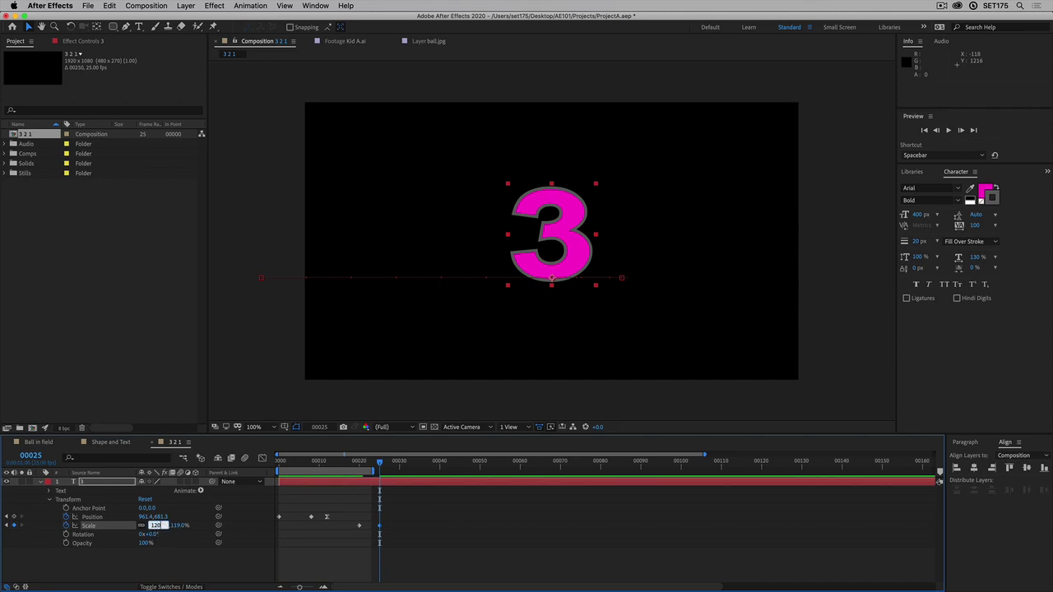
pyautogui.write('0')
pyautogui.press('Return')
# At frame 30, scale the 3 down to 0% so it vanishes.
pyautogui.press('space')
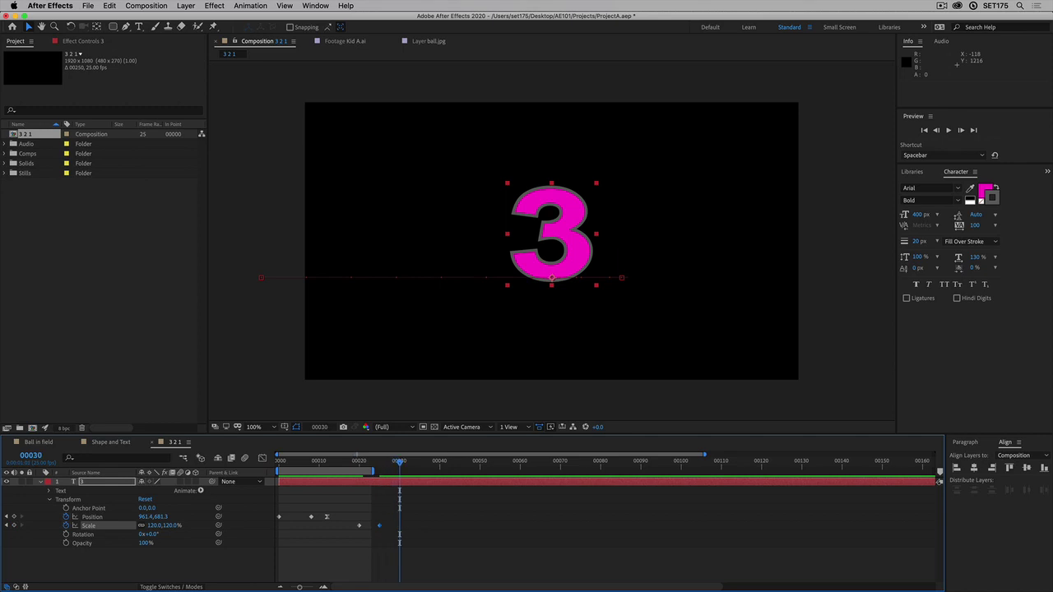
pyautogui.click(155, 527)
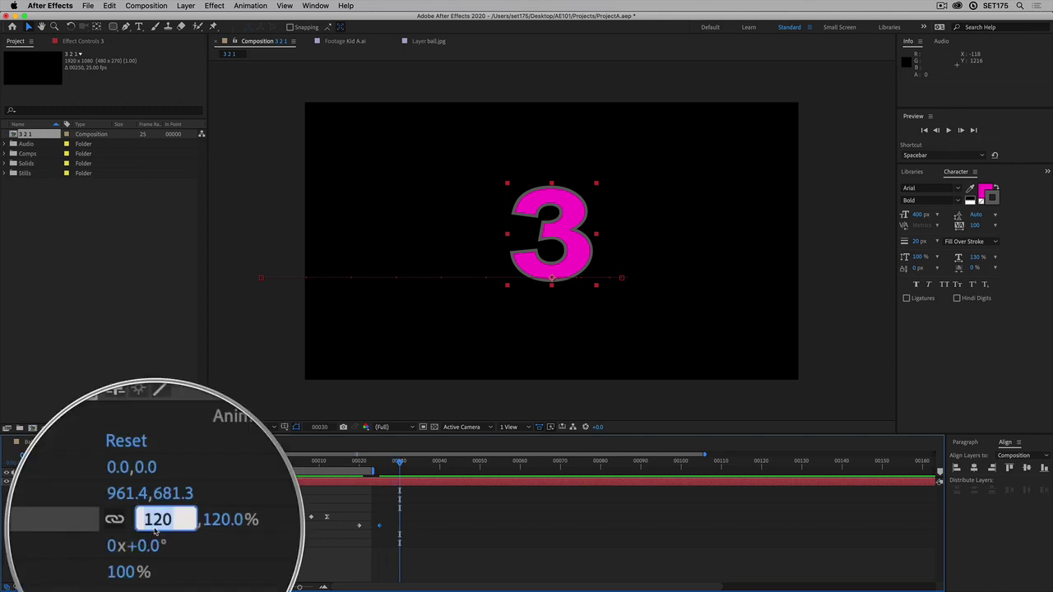
pyautogui.write('75')
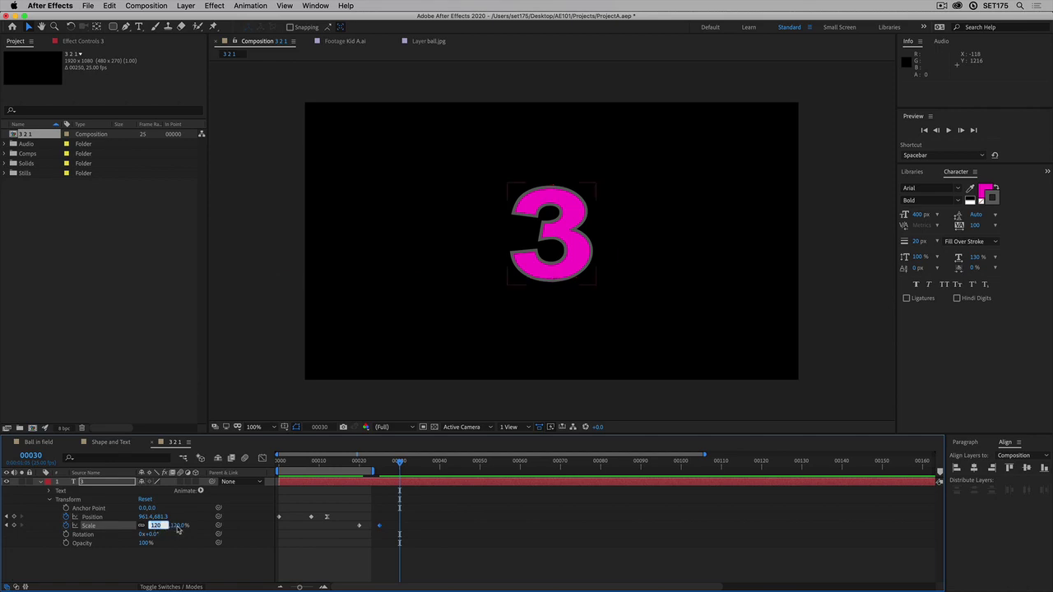
pyautogui.press('Return')
pyautogui.moveTo(149, 526)
pyautogui.mouseDown()
pyautogui.moveTo(97, 533)
pyautogui.moveTo(167, 532)
pyautogui.mouseUp()
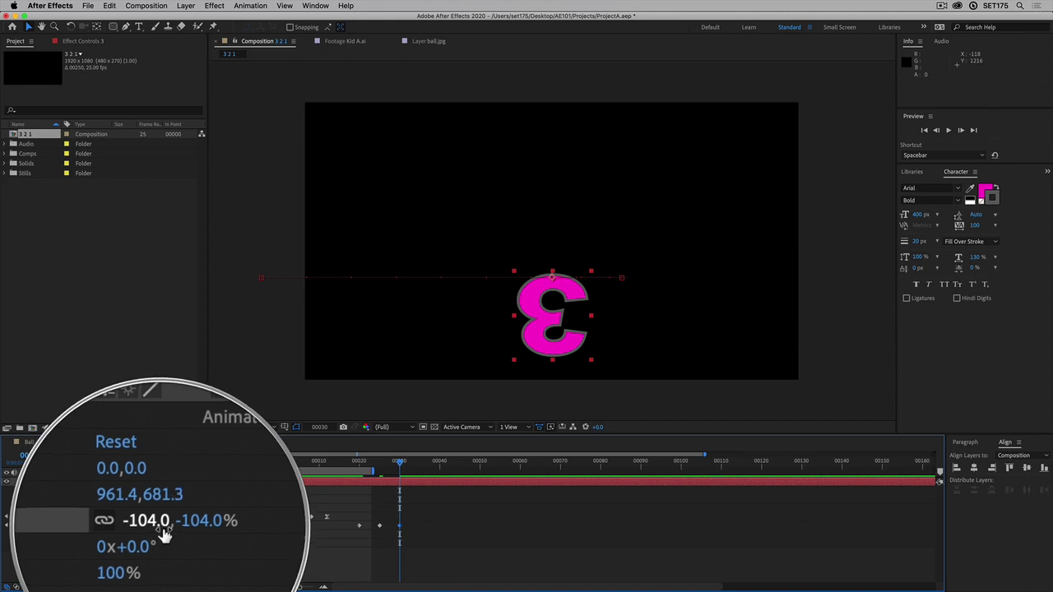
pyautogui.click(159, 530)
pyautogui.write('0')
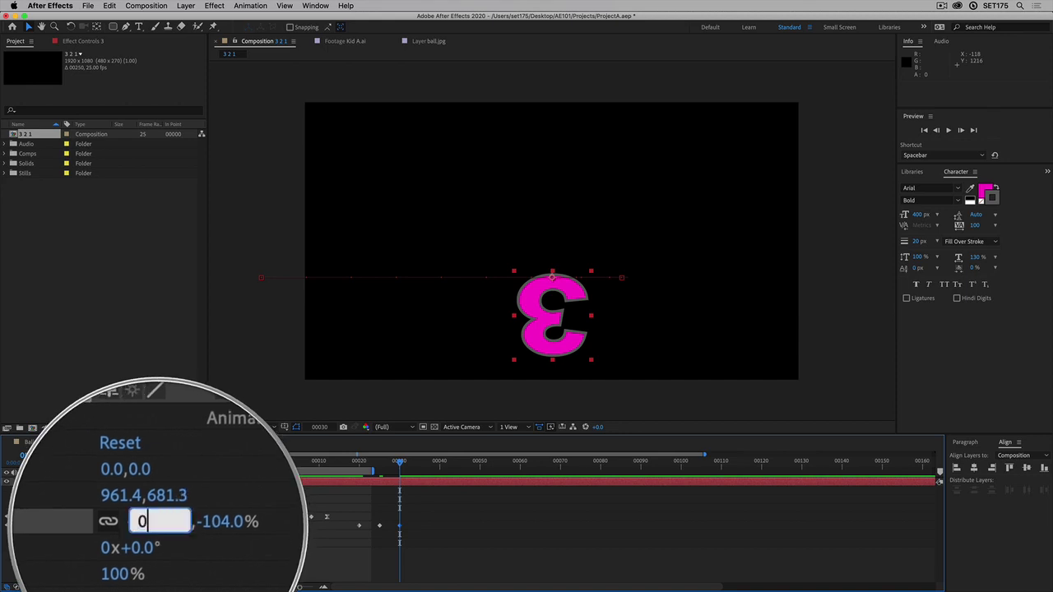
pyautogui.press('Return')
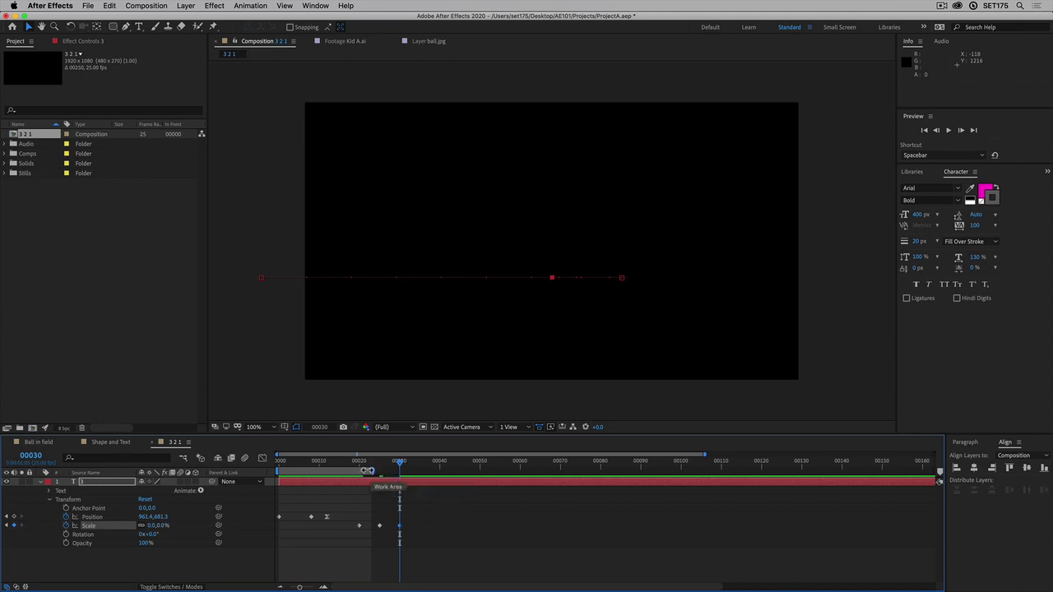
# Scrub and preview the 3's slide and pop, then select its three Scale keyframes.
pyautogui.moveTo(360, 465); pyautogui.dragTo(489, 479)
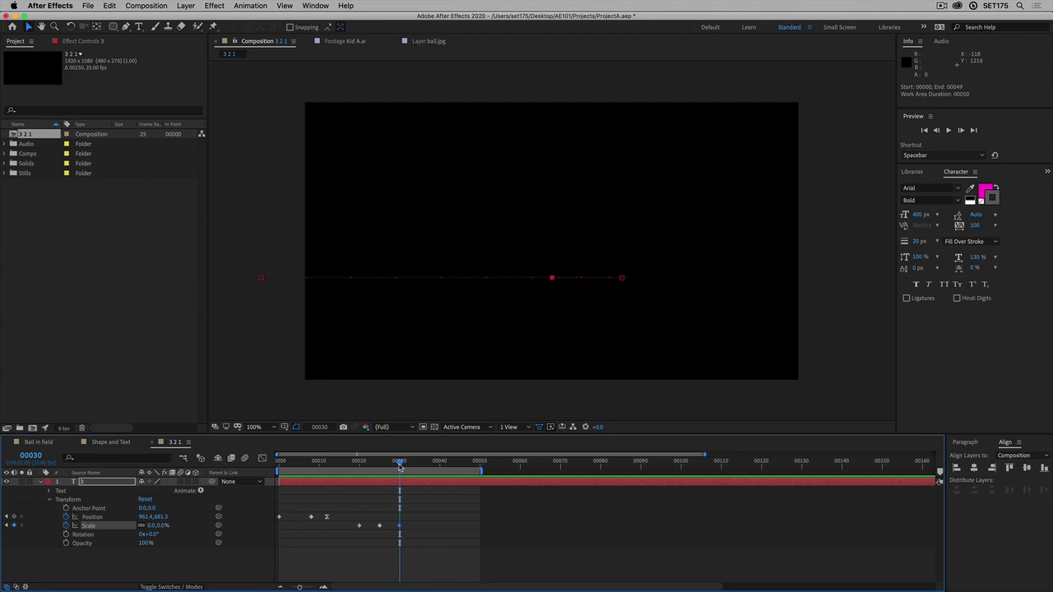
pyautogui.moveTo(400, 466); pyautogui.dragTo(224, 480)
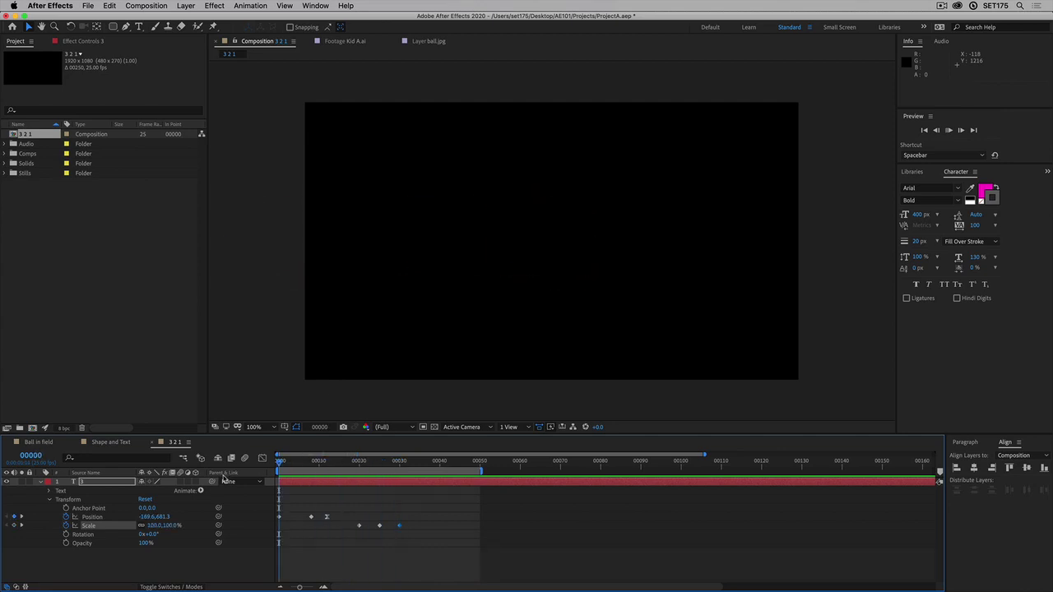
pyautogui.press('space')
pyautogui.press('space')
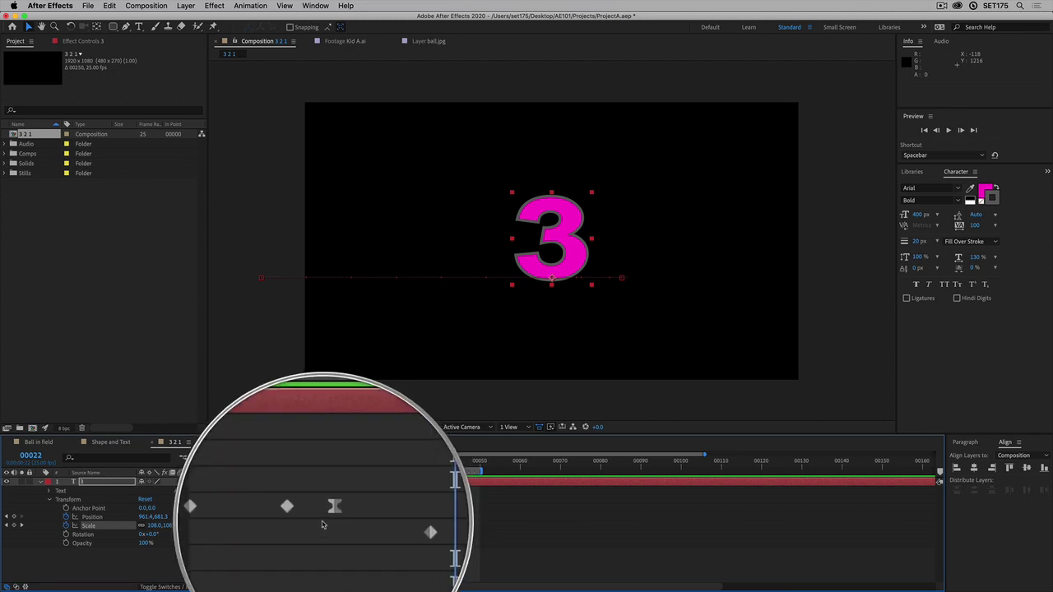
pyautogui.moveTo(311, 517)
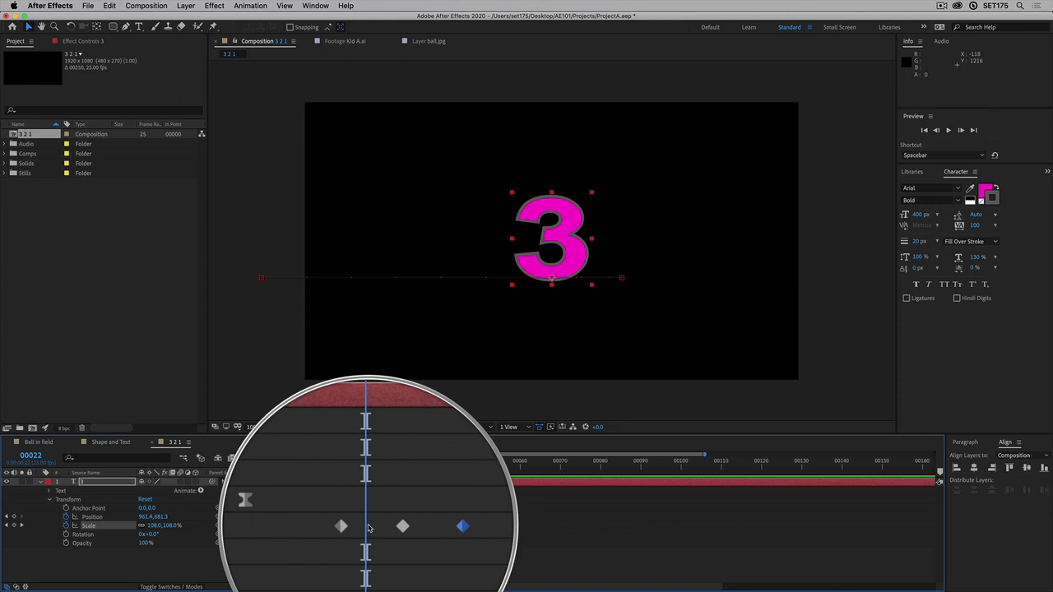
pyautogui.moveTo(352, 525); pyautogui.dragTo(399, 528)
# Apply Easy Ease to the three Scale keyframes and preview the smoothed pop.
pyautogui.rightClick(399, 528)
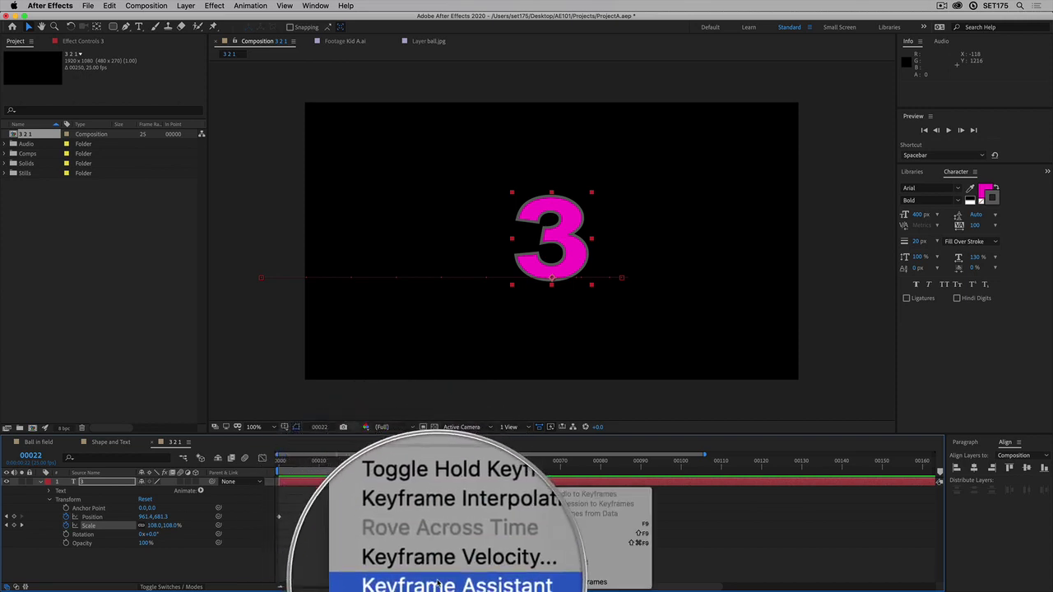
pyautogui.moveTo(449, 581)
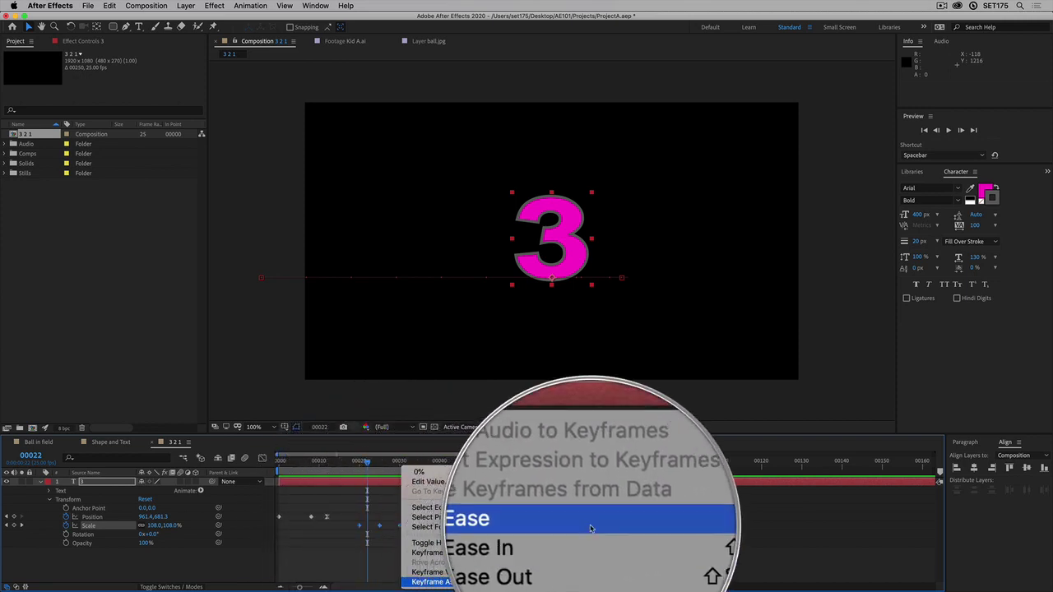
pyautogui.click(634, 525)
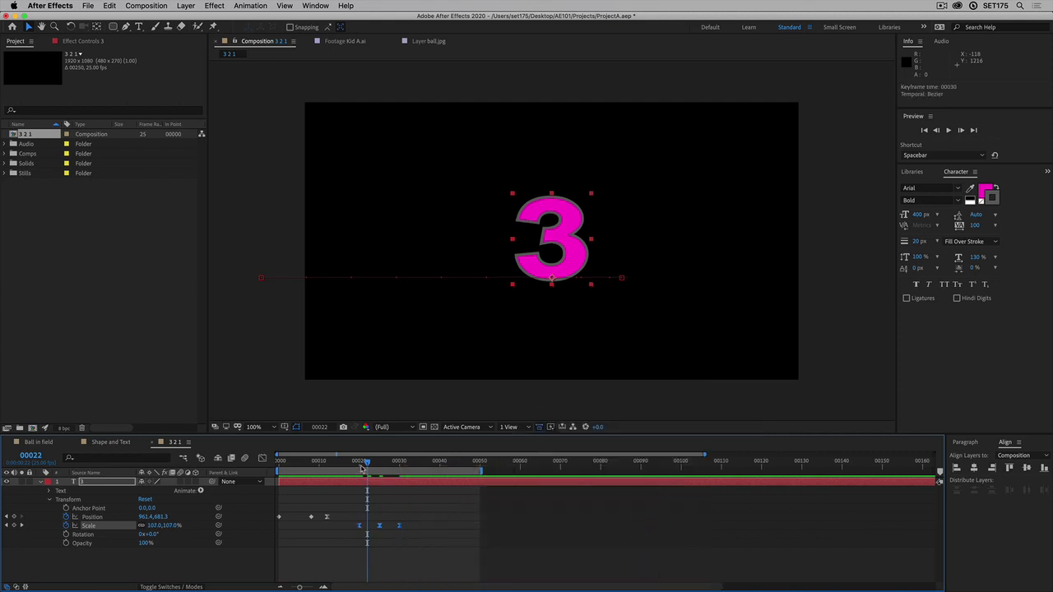
pyautogui.press('space')
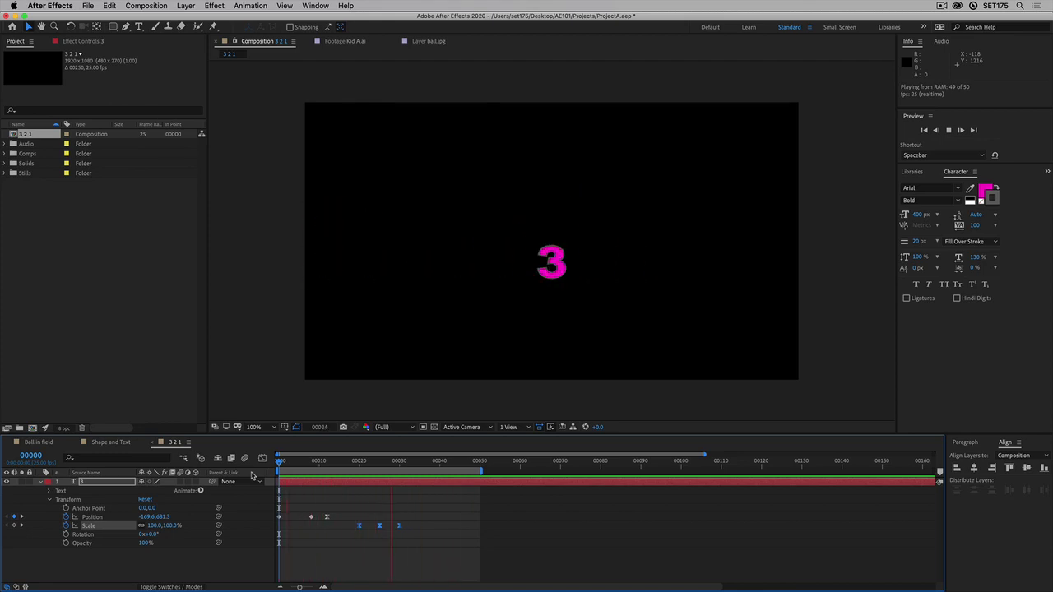
# Check the 3's shrink near frame 29 and park the playhead at frame 30.
pyautogui.press('space')
pyautogui.click(392, 465)
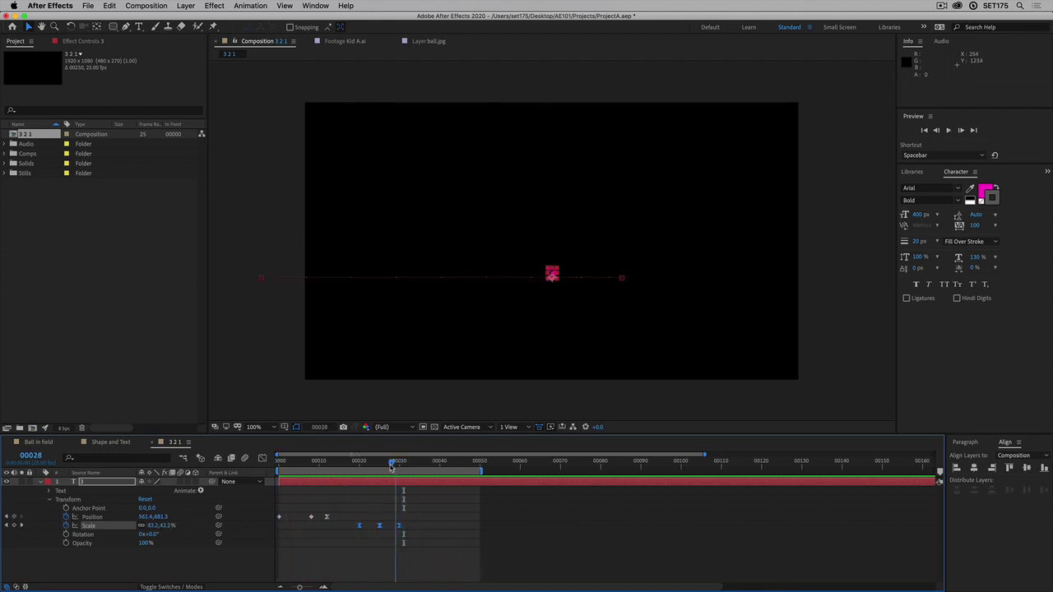
pyautogui.moveTo(392, 465)
pyautogui.mouseDown()
pyautogui.moveTo(371, 465)
pyautogui.moveTo(397, 465)
pyautogui.mouseUp()
pyautogui.click(40, 482)
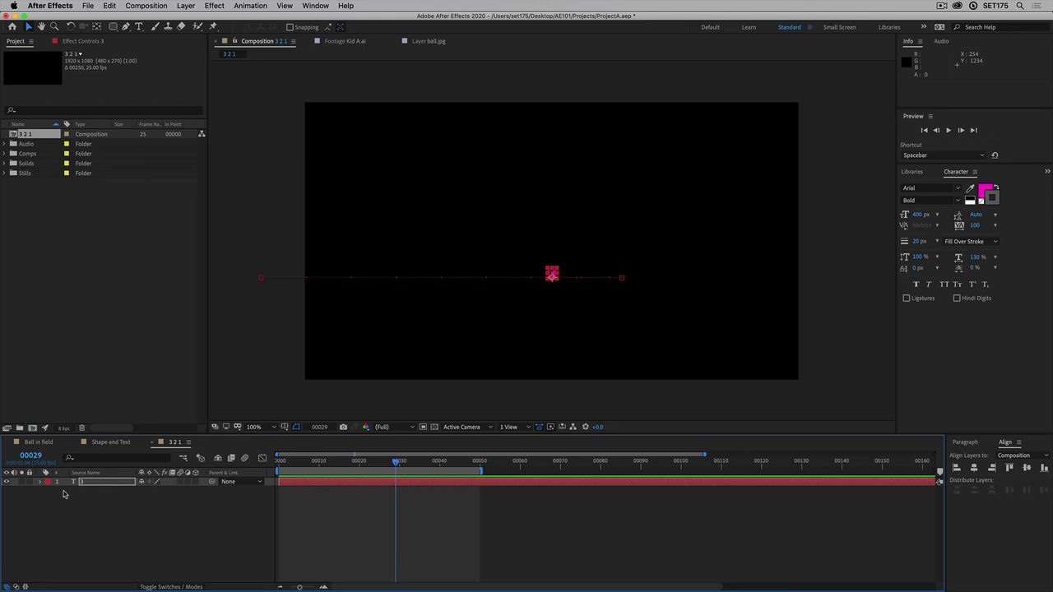
pyautogui.moveTo(300, 588); pyautogui.dragTo(281, 588)
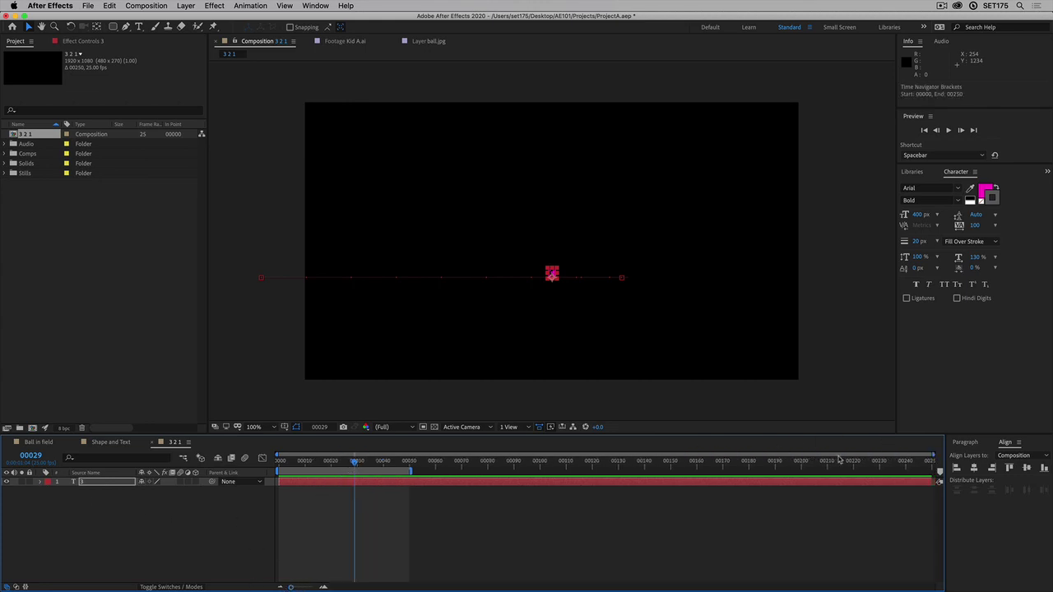
pyautogui.press('pagedown')
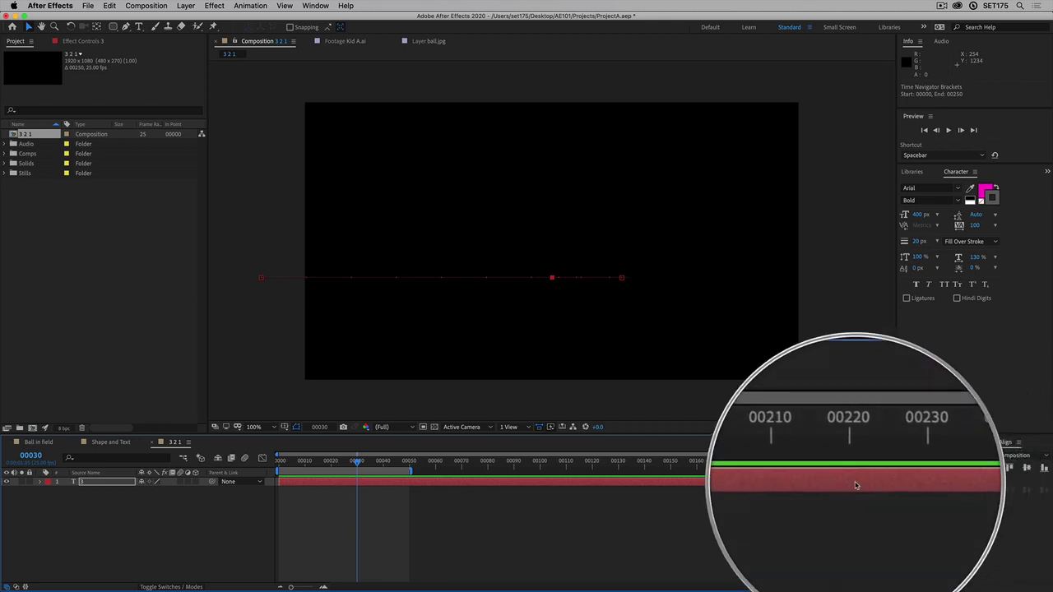
# Drag the 3 layer's out point left to shorten it, undoing two accidental shifts.
pyautogui.moveTo(856, 486)
pyautogui.mouseDown()
pyautogui.moveTo(670, 486)
pyautogui.moveTo(872, 488)
pyautogui.moveTo(812, 489)
pyautogui.moveTo(850, 488)
pyautogui.mouseUp()
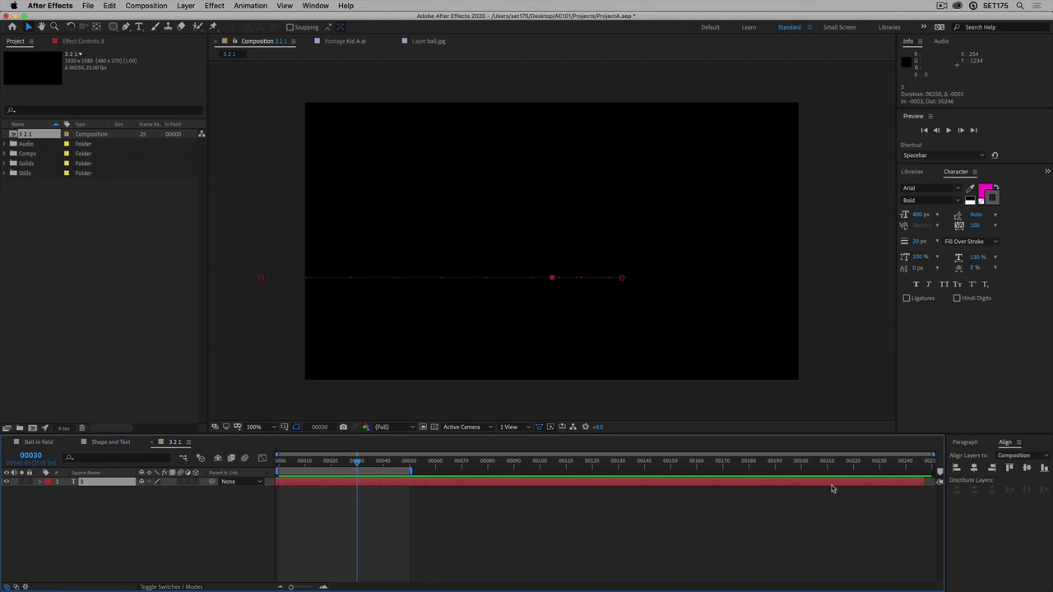
pyautogui.press('super+z')
pyautogui.click(40, 483)
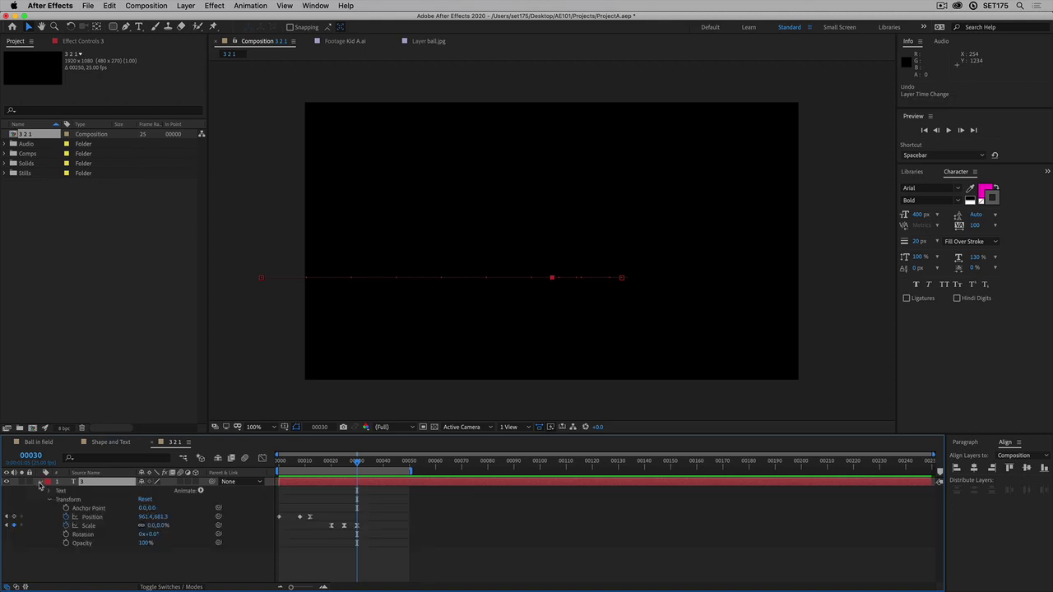
pyautogui.moveTo(309, 486); pyautogui.dragTo(382, 493)
pyautogui.press('super+z')
pyautogui.click(40, 483)
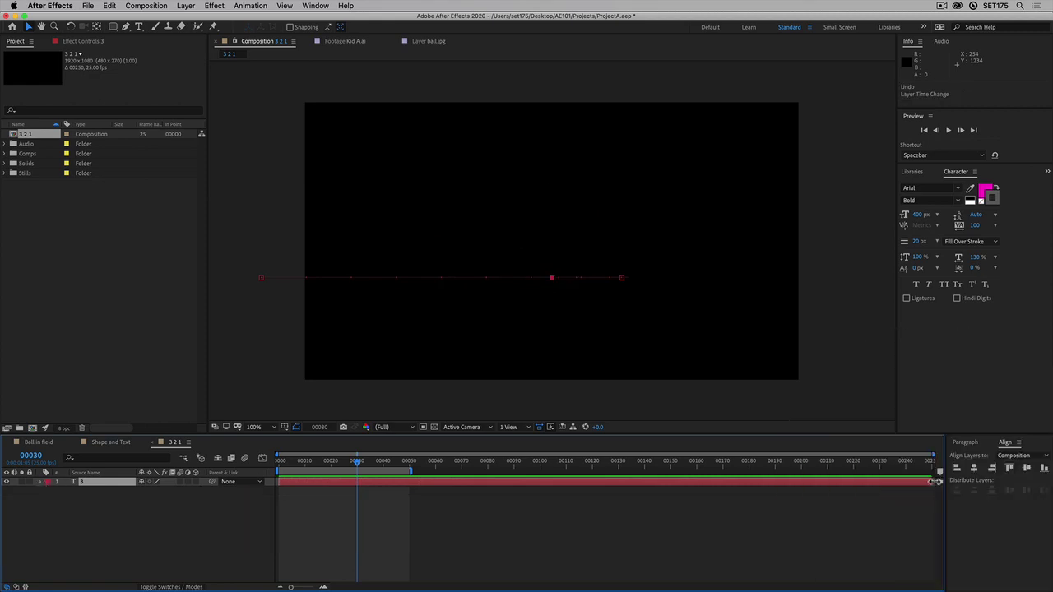
pyautogui.moveTo(936, 482); pyautogui.dragTo(360, 466)
# Set the 3 layer's out point at frame 00030 (31 frames), then scrub its slide-in.
pyautogui.click(316, 463)
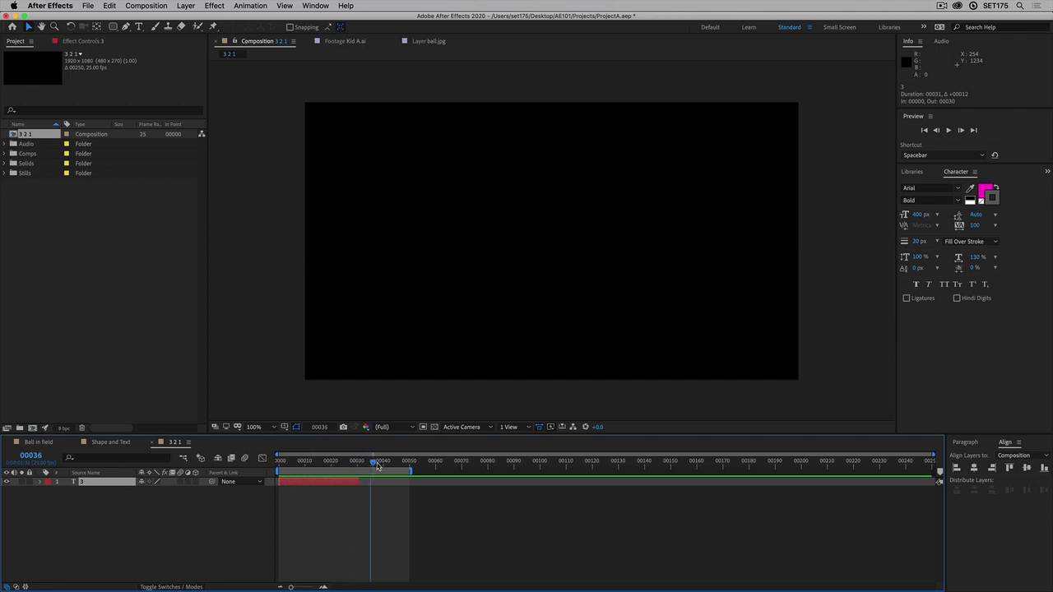
pyautogui.click(342, 491)
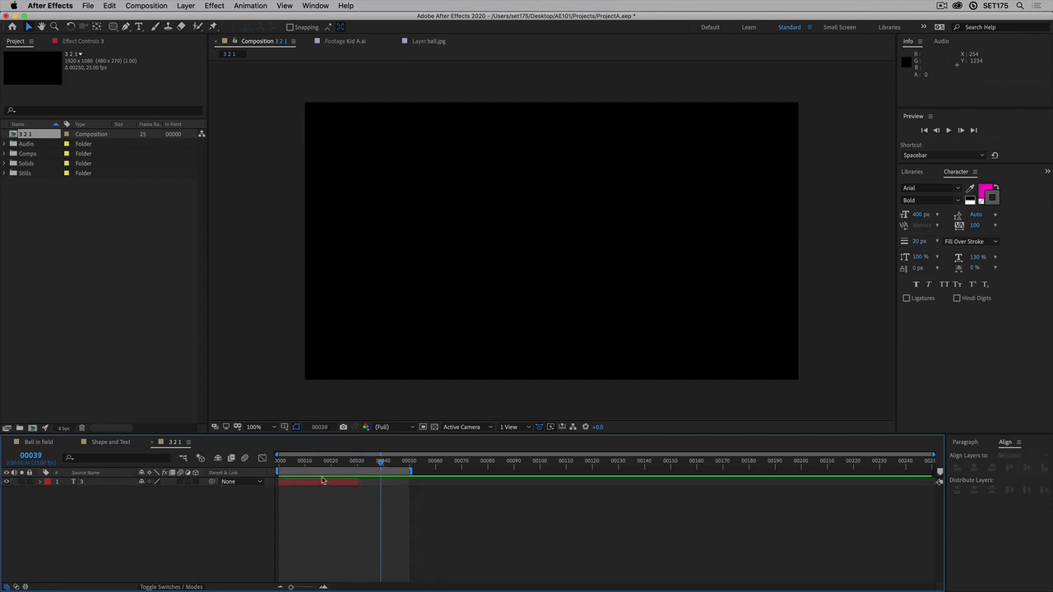
pyautogui.click(86, 484)
pyautogui.moveTo(336, 466); pyautogui.dragTo(278, 476)
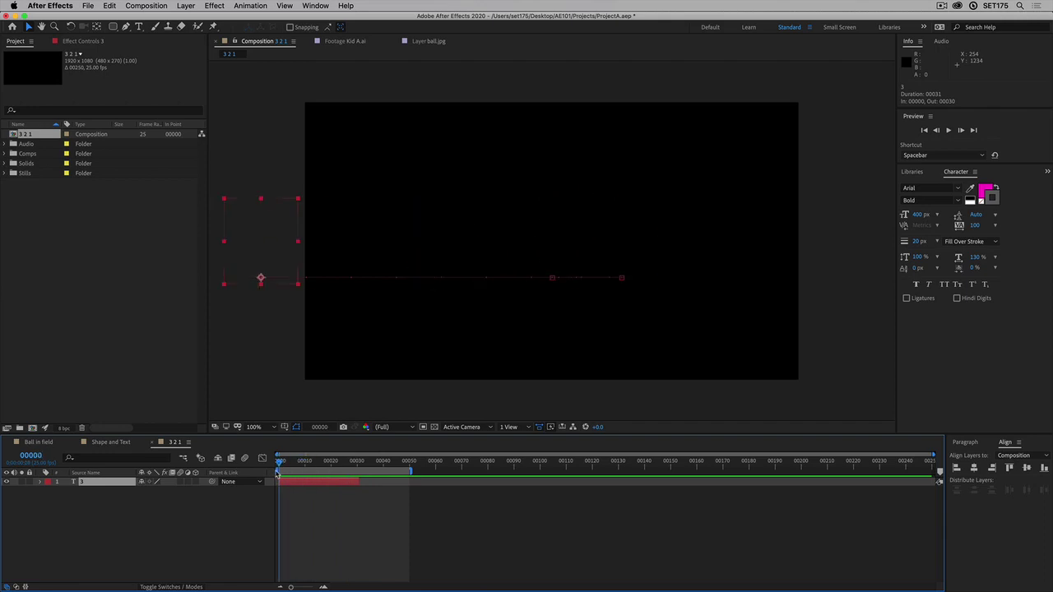
# Duplicate the 3 text layer with Edit > Duplicate.
pyautogui.click(50, 518)
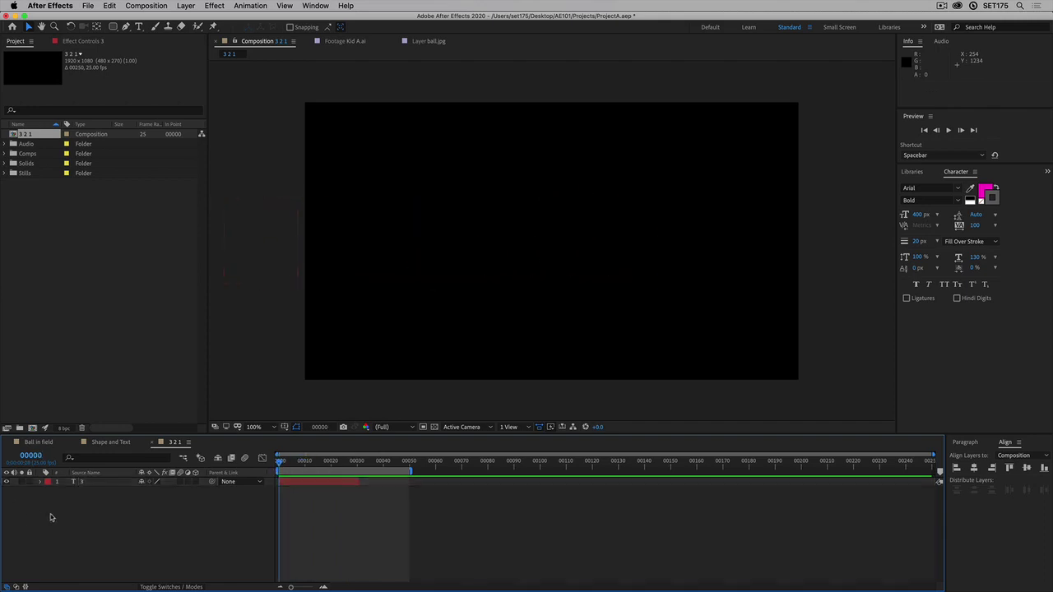
pyautogui.click(82, 485)
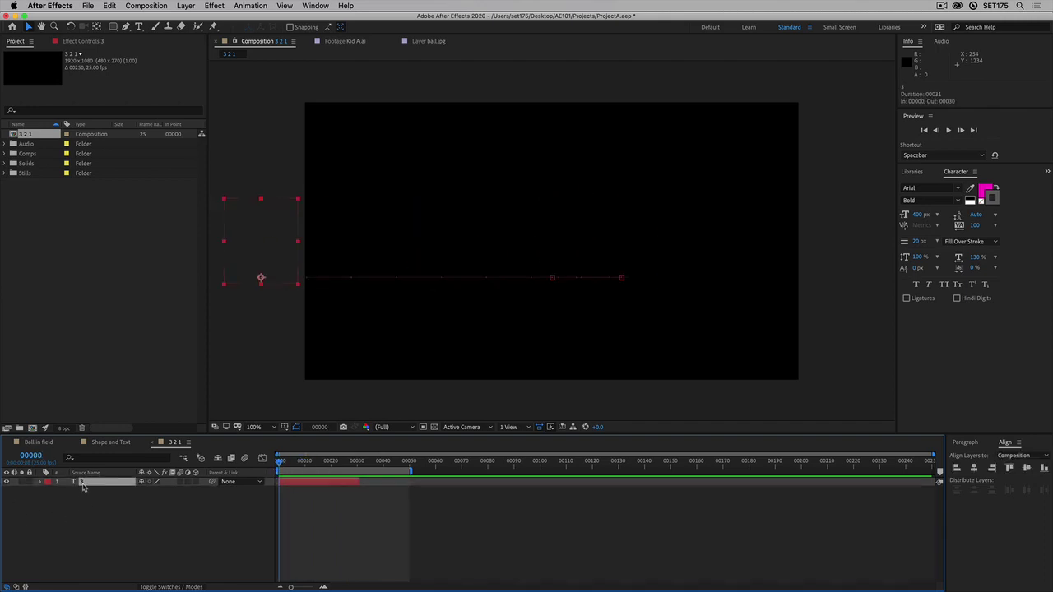
pyautogui.click(109, 6)
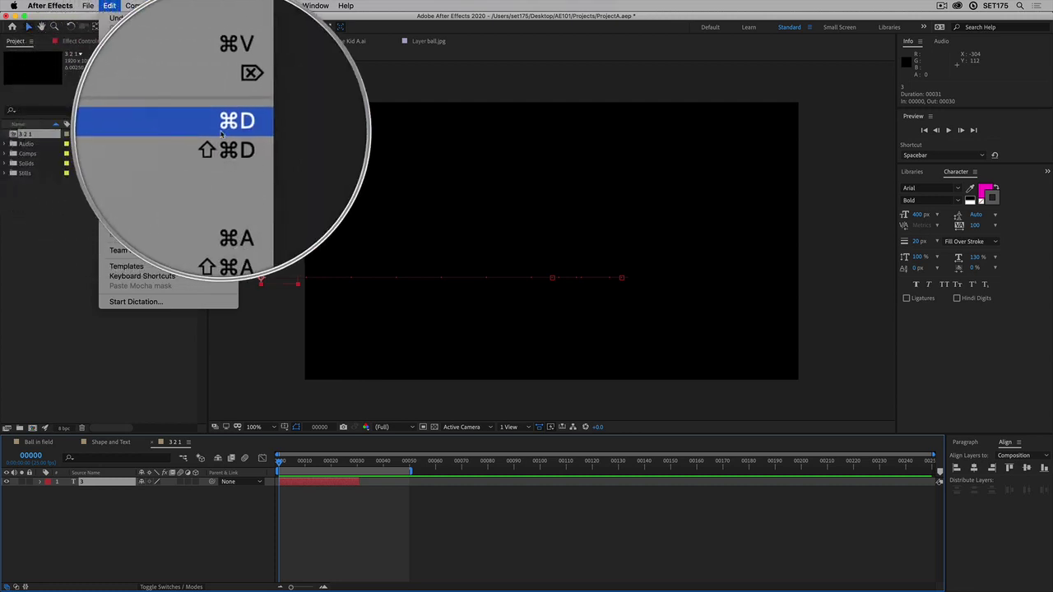
pyautogui.click(132, 134)
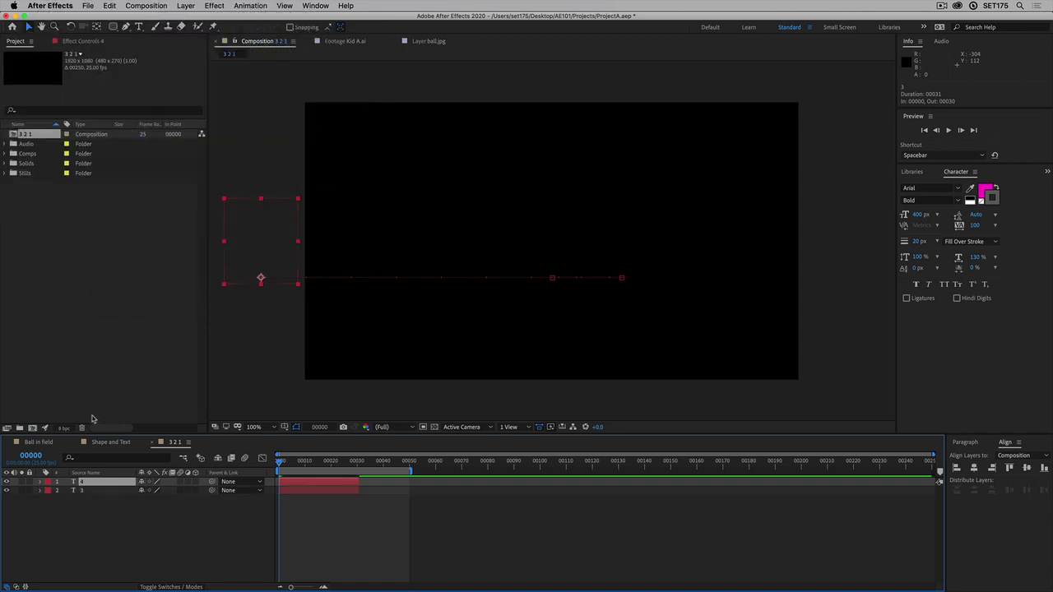
pyautogui.write('4')
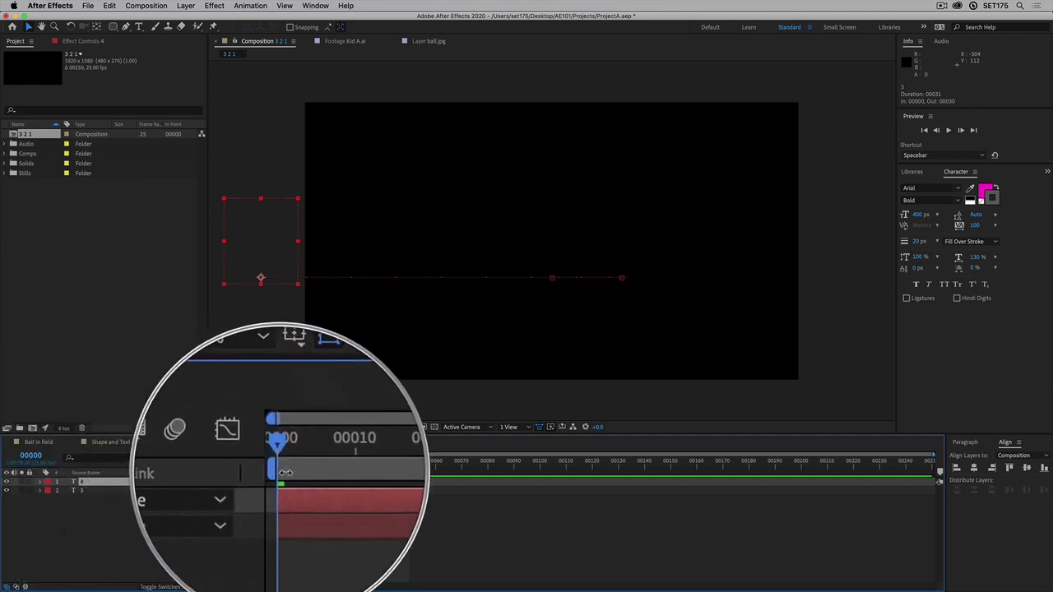
# Change the duplicate layer's text to 2.
pyautogui.moveTo(278, 463); pyautogui.dragTo(332, 474)
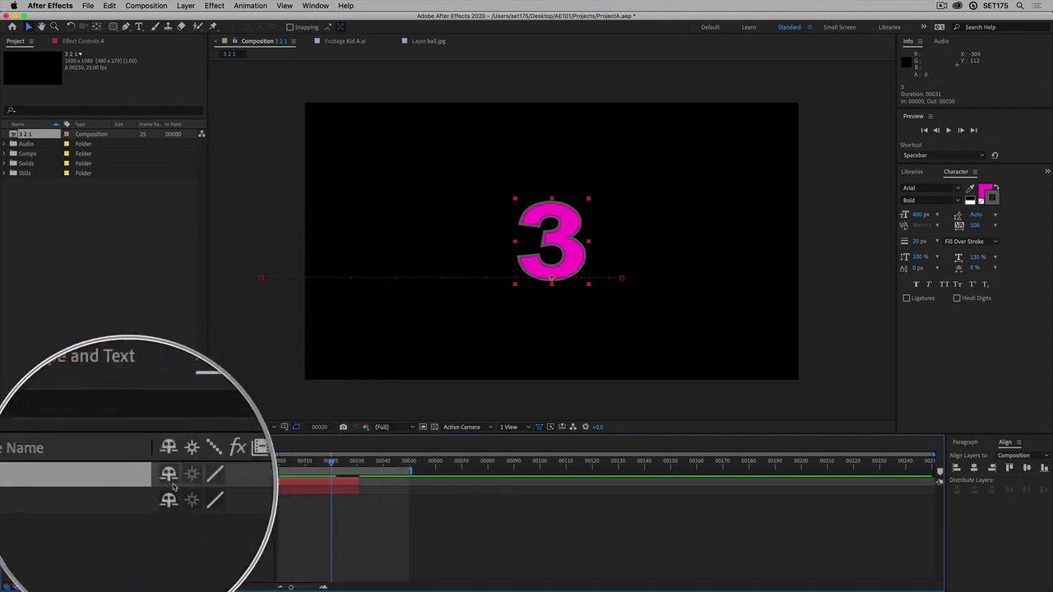
pyautogui.click(82, 484)
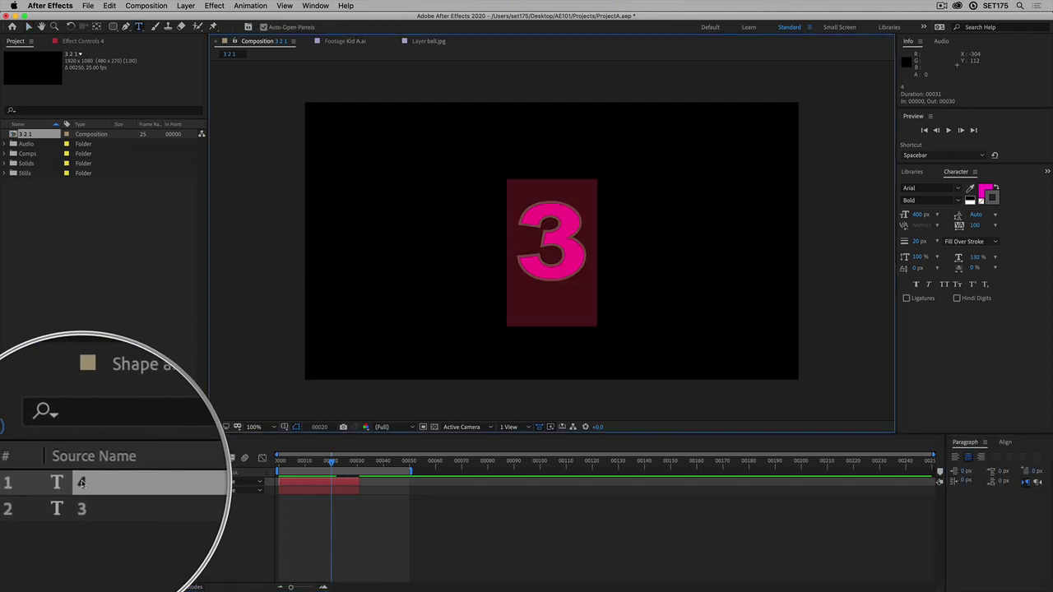
pyautogui.write('2')
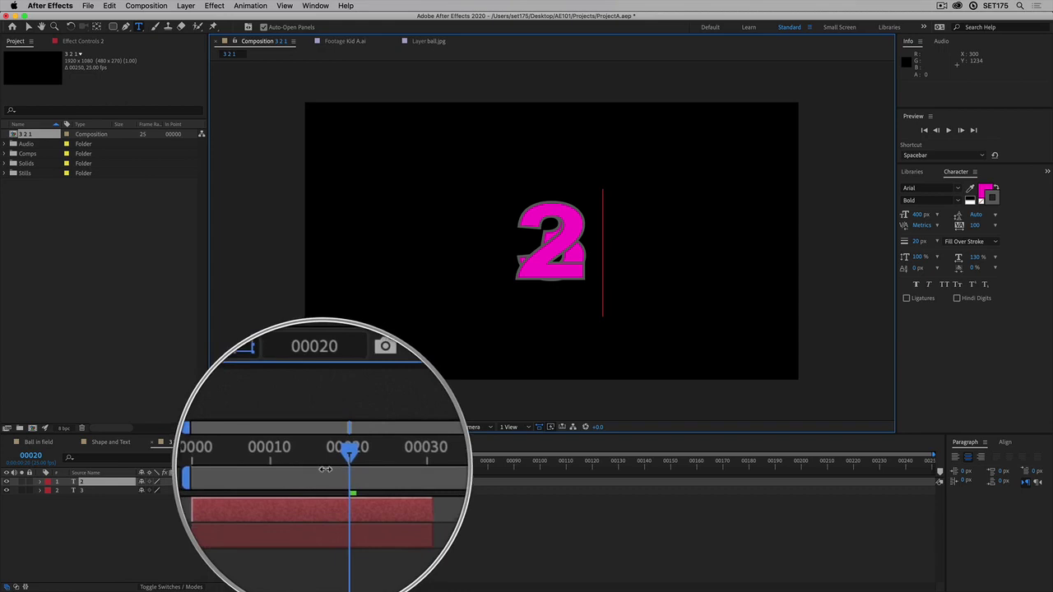
# Scrub through the 2's slide-in and move the 2 layer to start at frame 00015.
pyautogui.moveTo(329, 461)
pyautogui.mouseDown()
pyautogui.moveTo(284, 463)
pyautogui.moveTo(313, 466)
pyautogui.mouseUp()
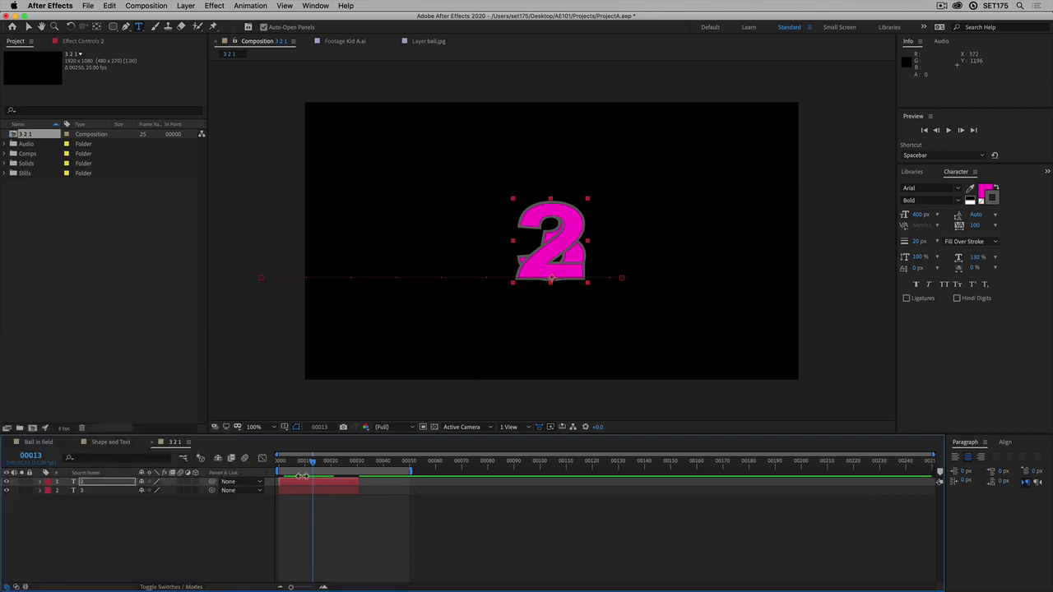
pyautogui.moveTo(310, 464)
pyautogui.mouseDown()
pyautogui.moveTo(280, 467)
pyautogui.moveTo(312, 470)
pyautogui.mouseUp()
pyautogui.moveTo(323, 466); pyautogui.dragTo(334, 467)
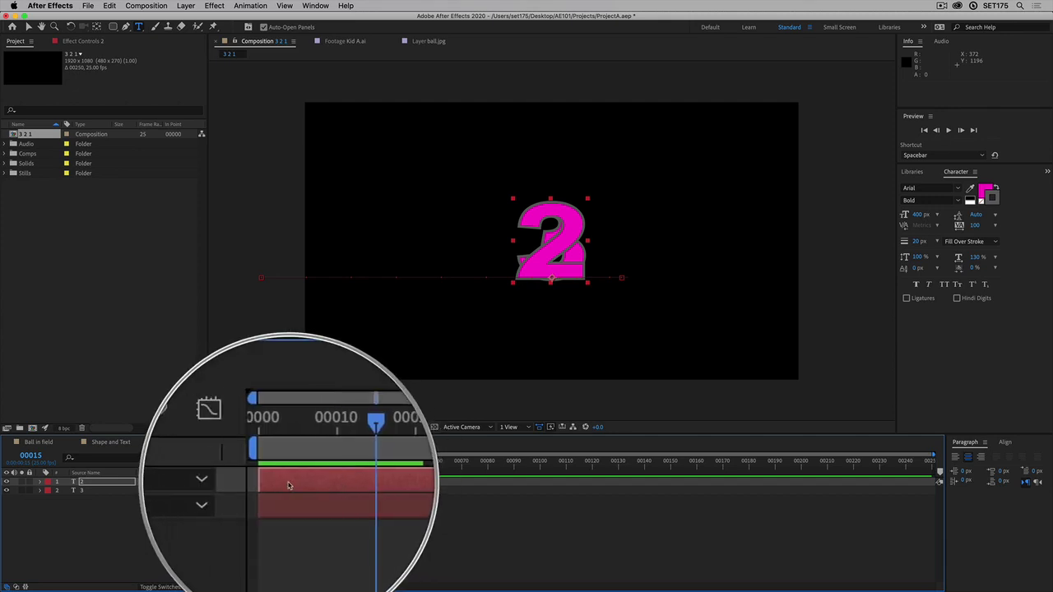
pyautogui.click(302, 487)
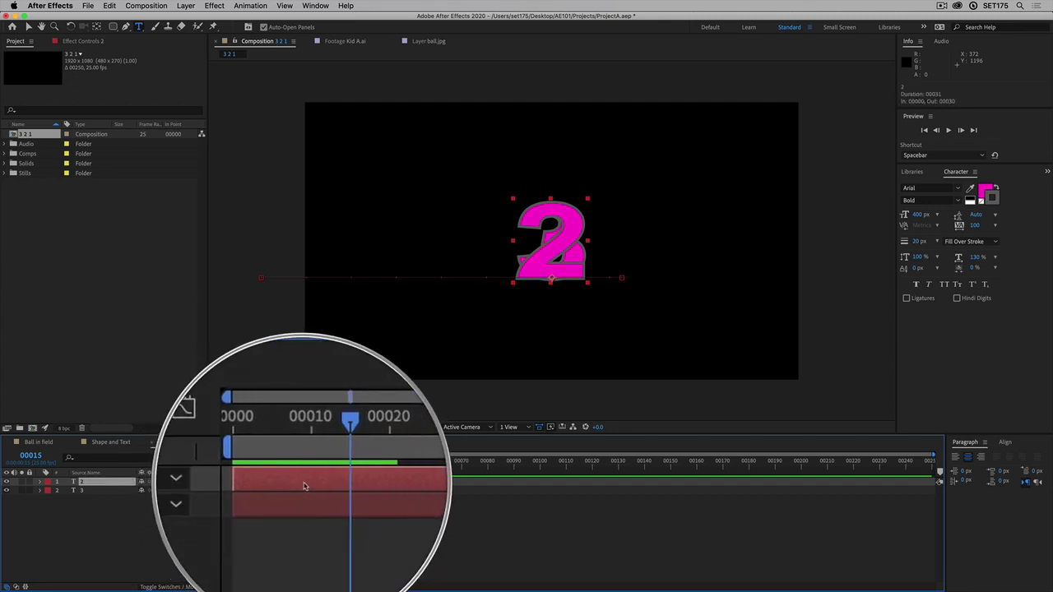
pyautogui.moveTo(304, 487); pyautogui.dragTo(265, 466)
# Delay the 2 layer to start at frame 00018 and preview the 3 and 2 in sequence.
pyautogui.press('space')
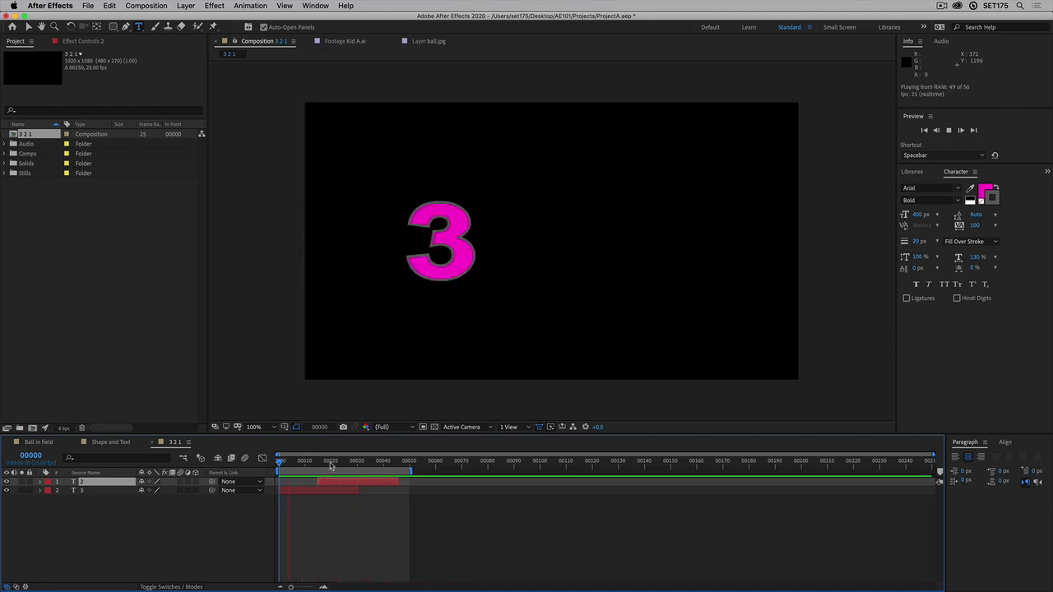
pyautogui.press('space')
pyautogui.press('space')
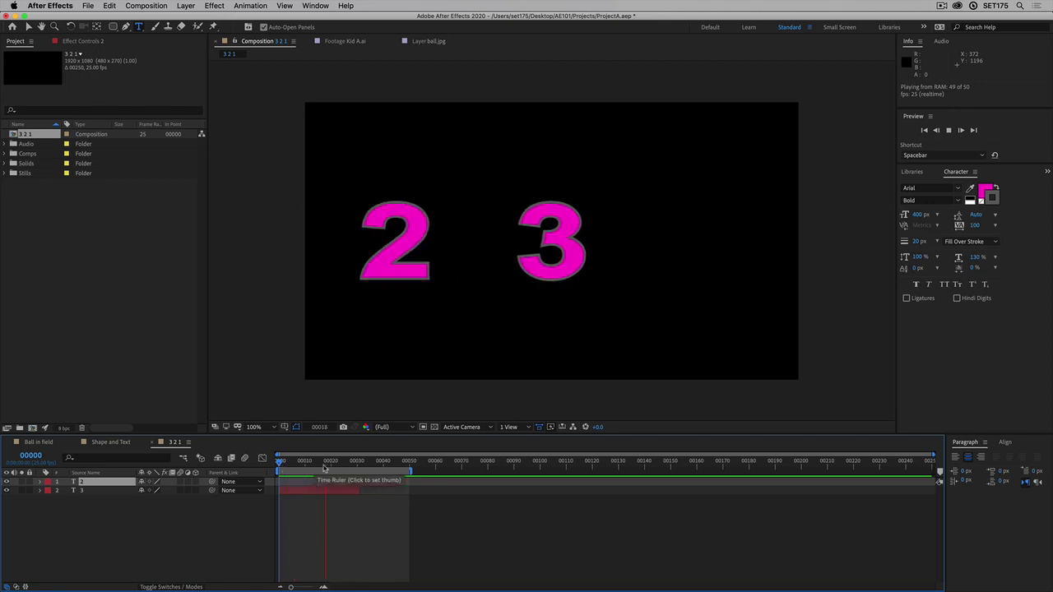
pyautogui.press('space')
pyautogui.click(319, 463)
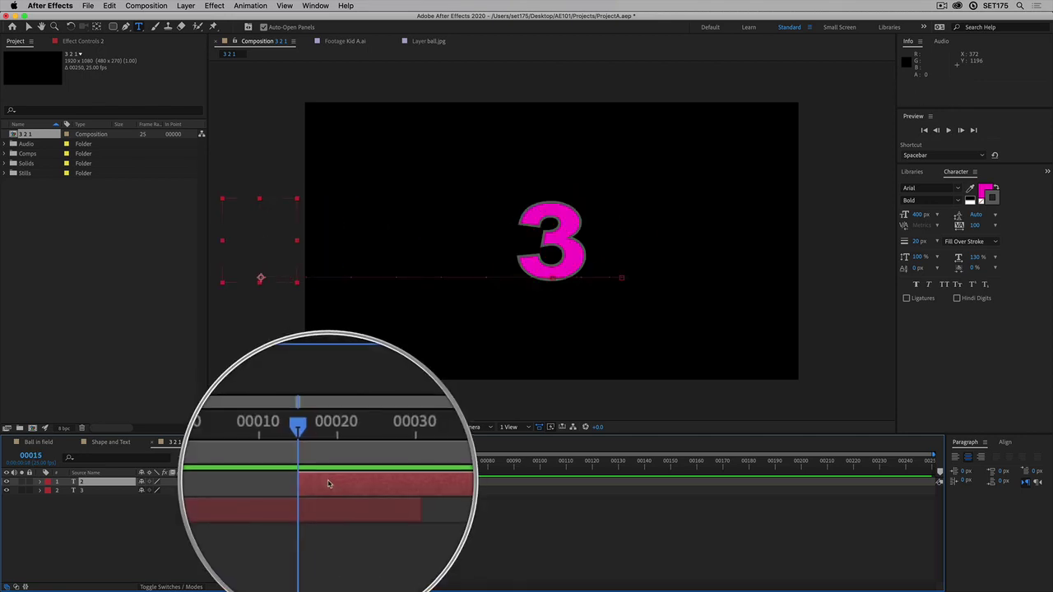
pyautogui.moveTo(328, 483); pyautogui.dragTo(333, 484)
pyautogui.click(321, 462)
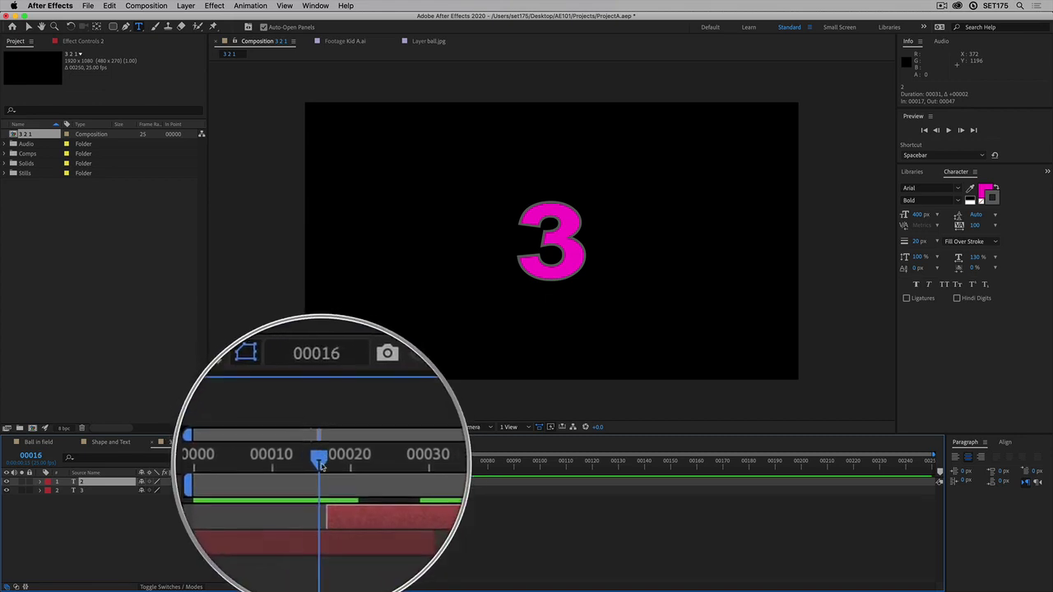
pyautogui.click(323, 463)
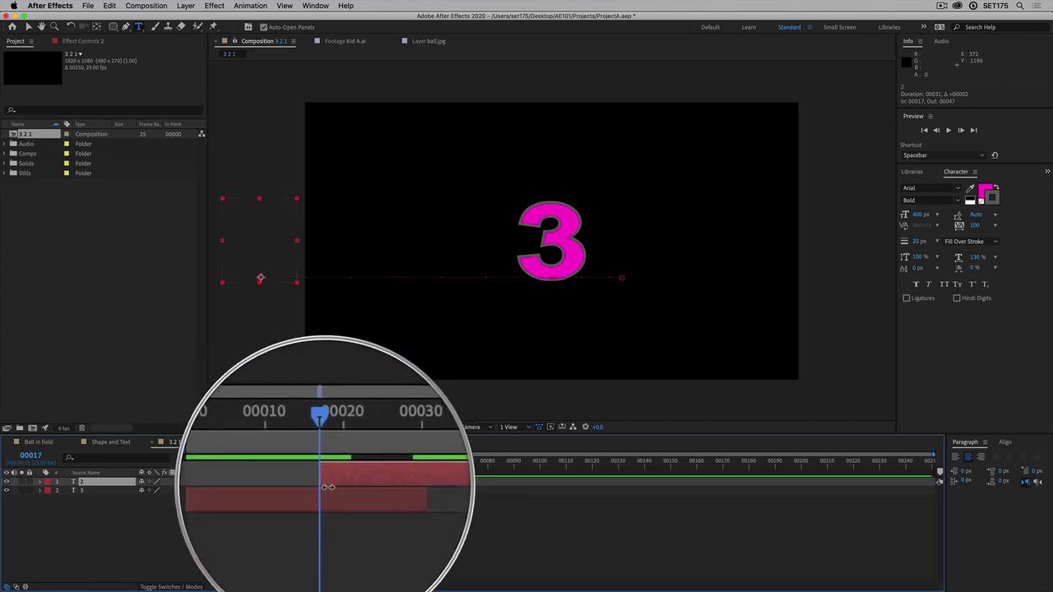
pyautogui.moveTo(329, 483); pyautogui.dragTo(331, 484)
pyautogui.press('Home')
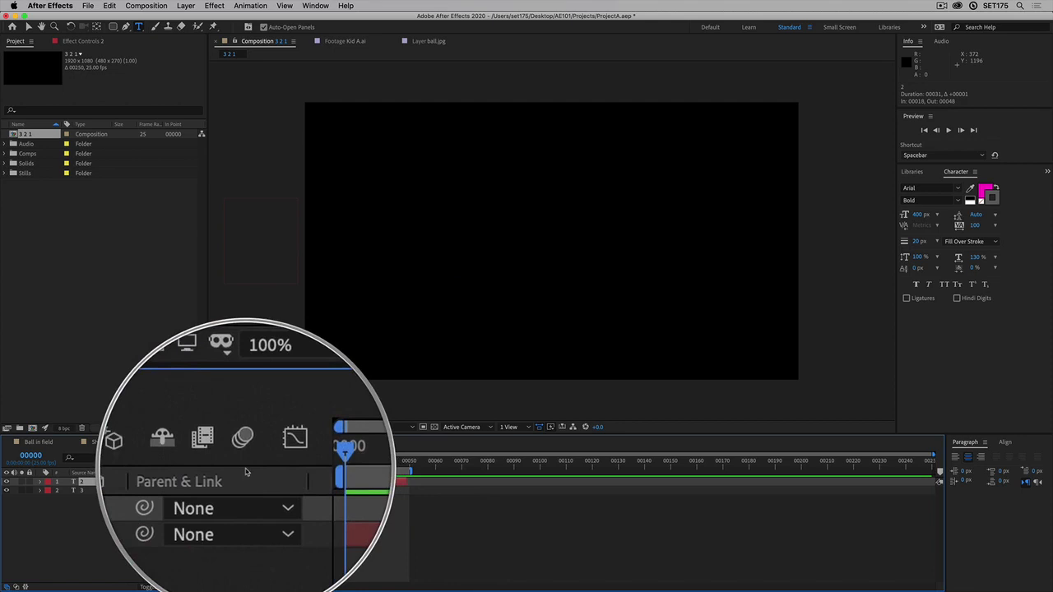
pyautogui.press('space')
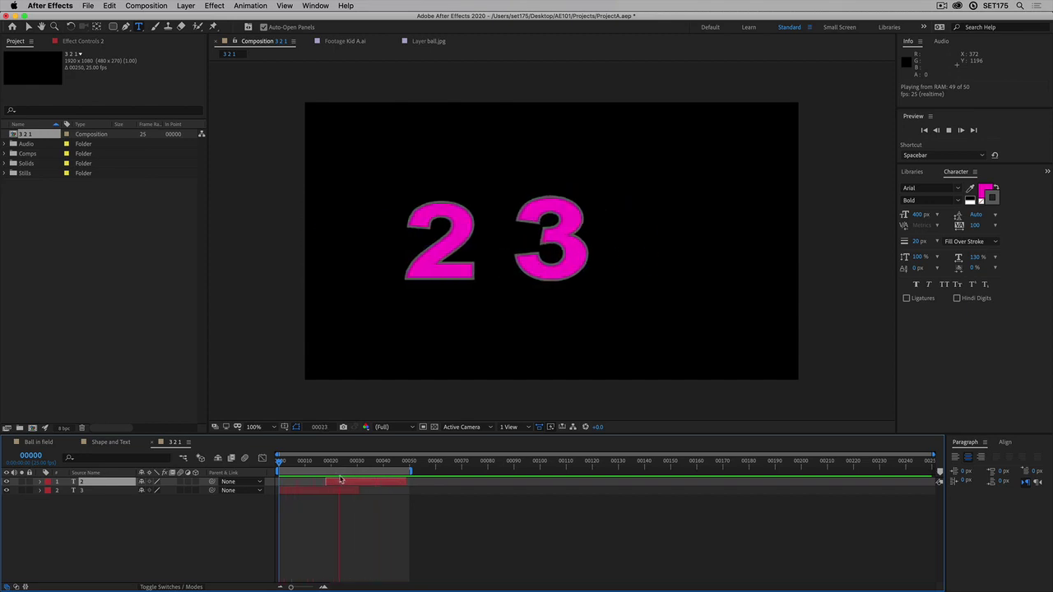
# Recolour the 2's fill to bright cyan 00AFFF in the Character panel.
pyautogui.click(80, 483)
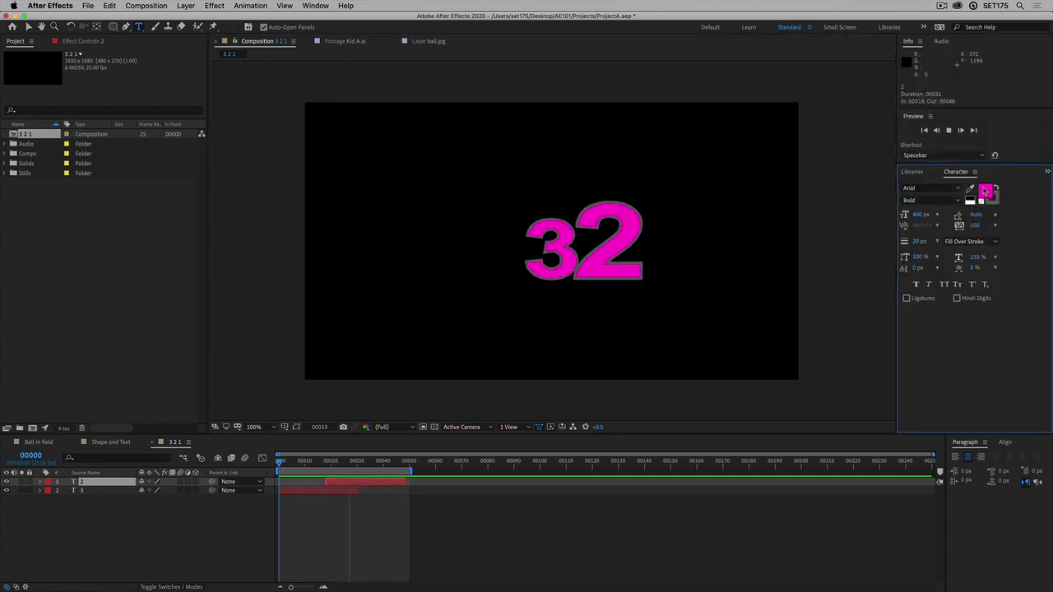
pyautogui.click(985, 191)
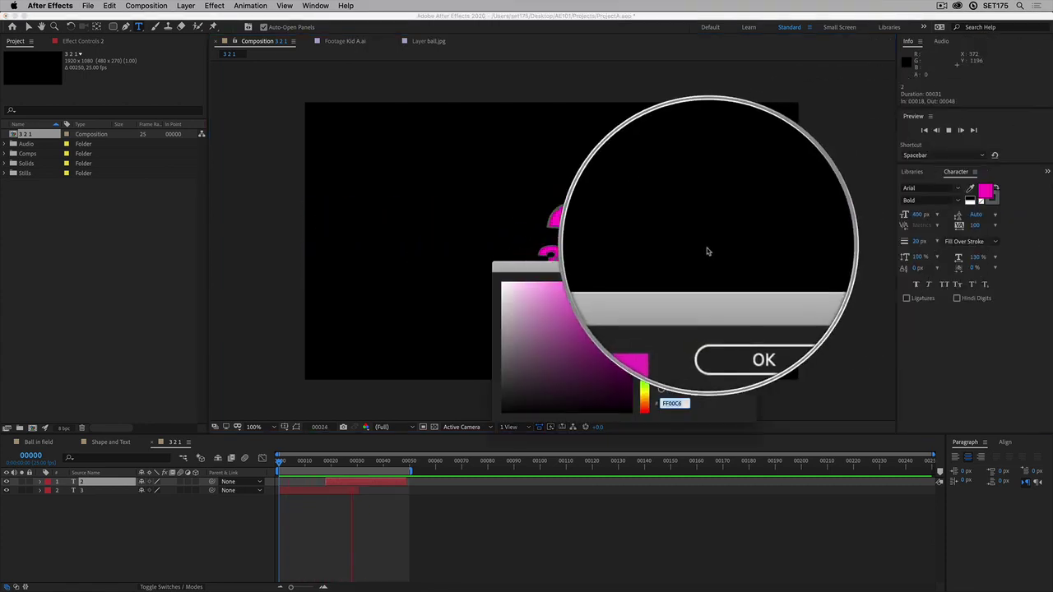
pyautogui.moveTo(700, 271); pyautogui.dragTo(837, 245)
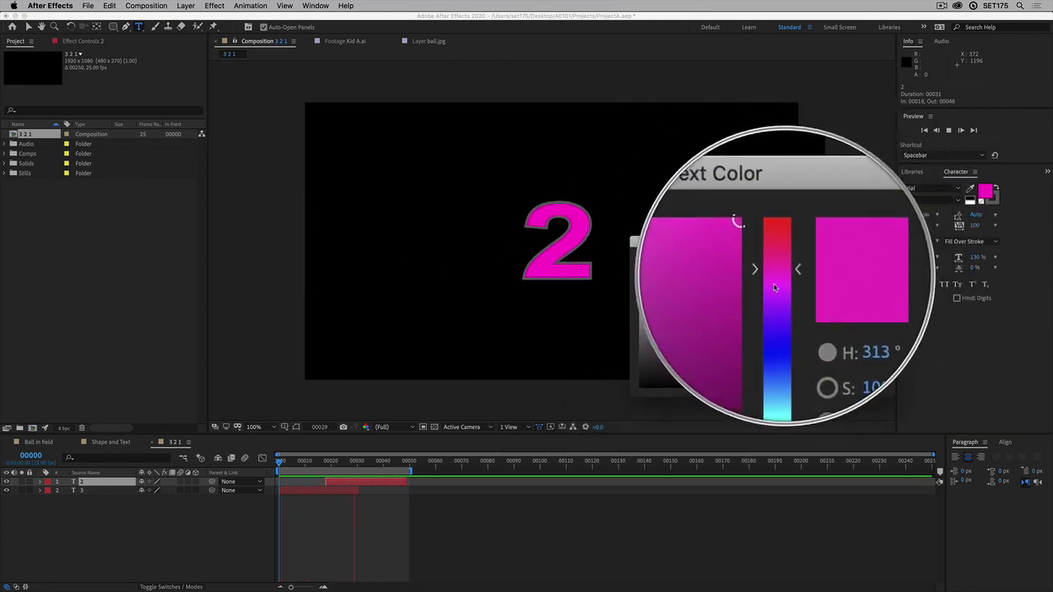
pyautogui.moveTo(784, 280); pyautogui.dragTo(787, 318)
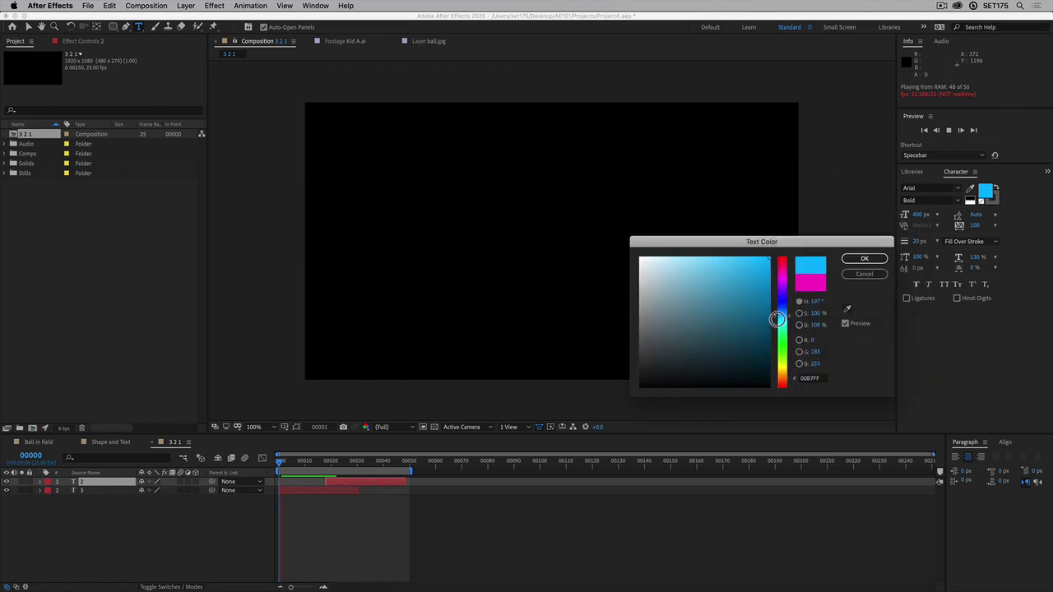
pyautogui.moveTo(786, 316); pyautogui.dragTo(785, 314)
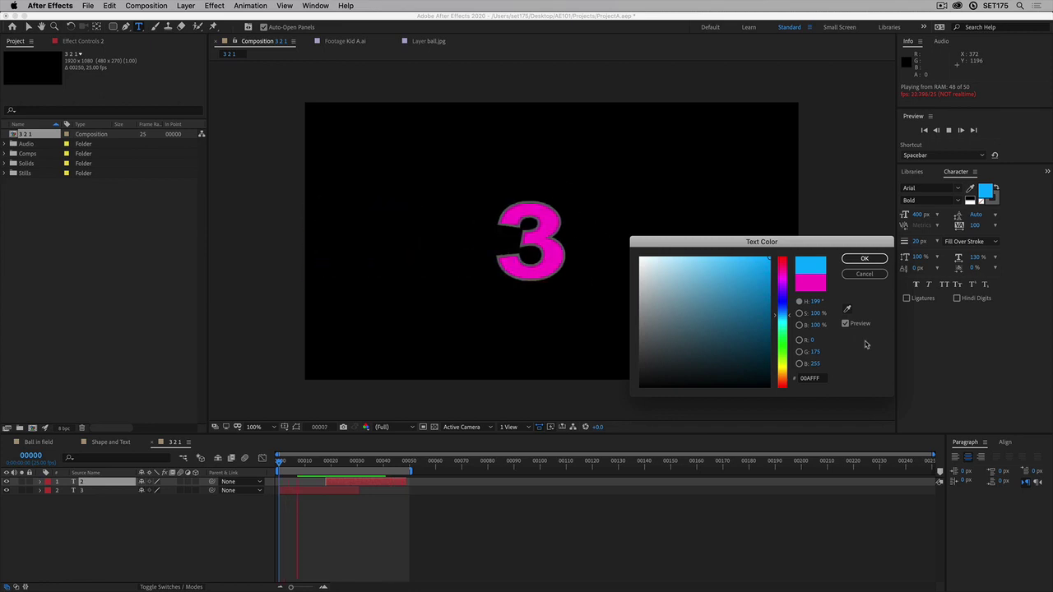
pyautogui.click(865, 258)
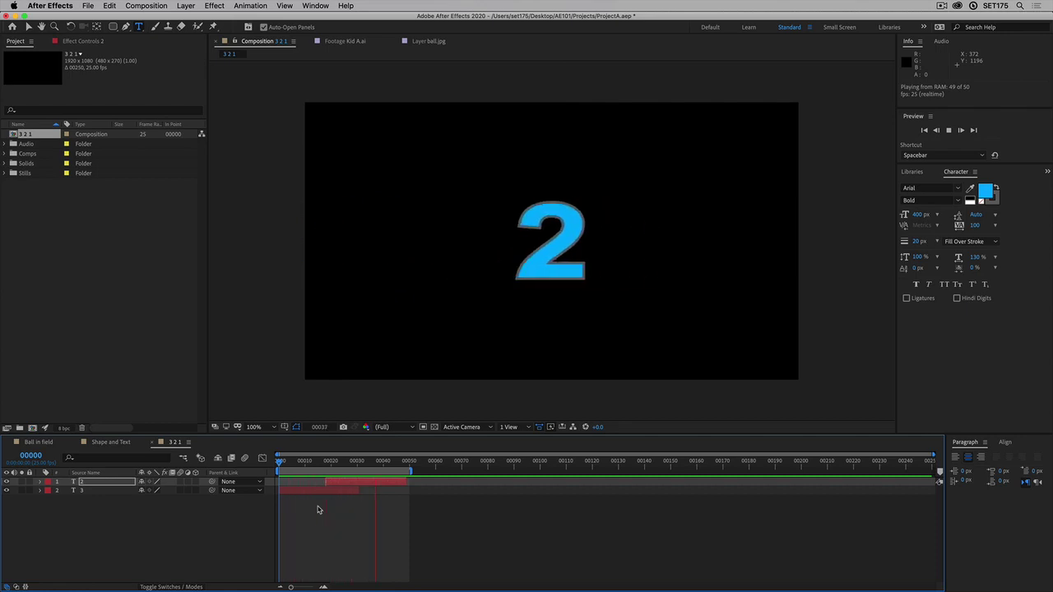
pyautogui.press('space')
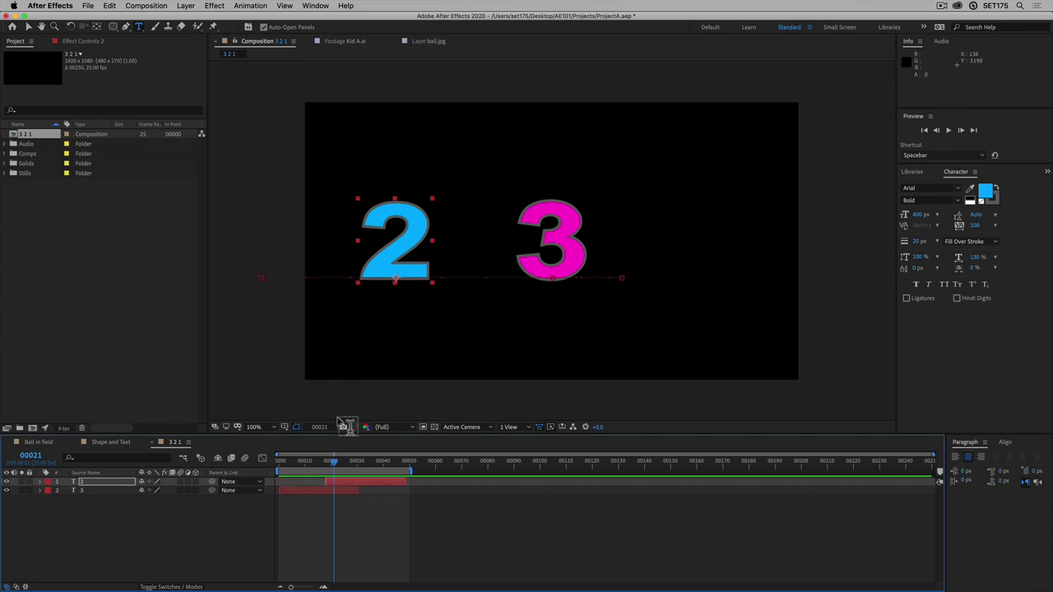
pyautogui.click(114, 518)
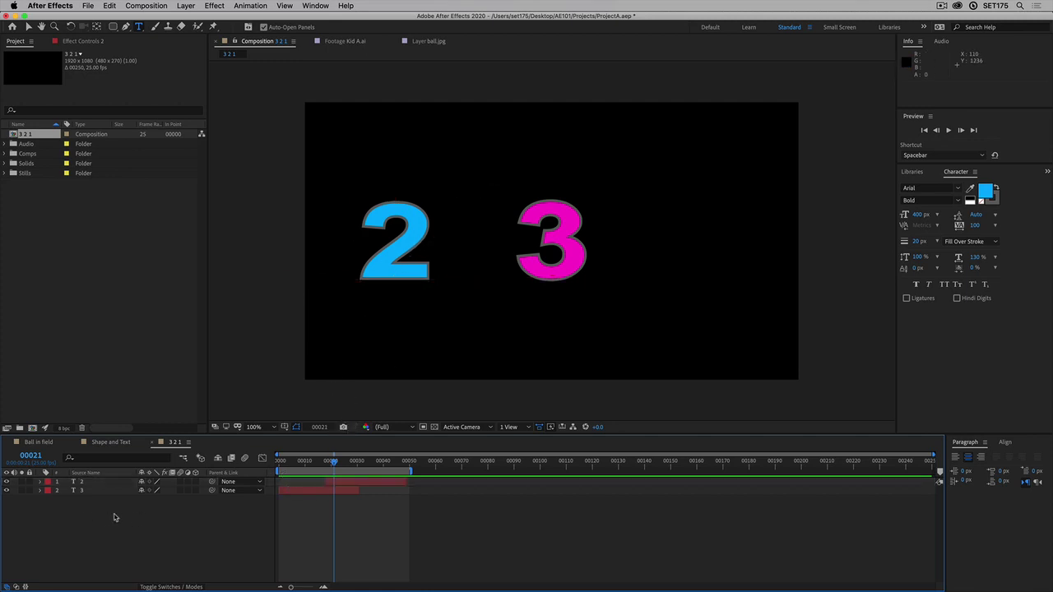
pyautogui.click(82, 483)
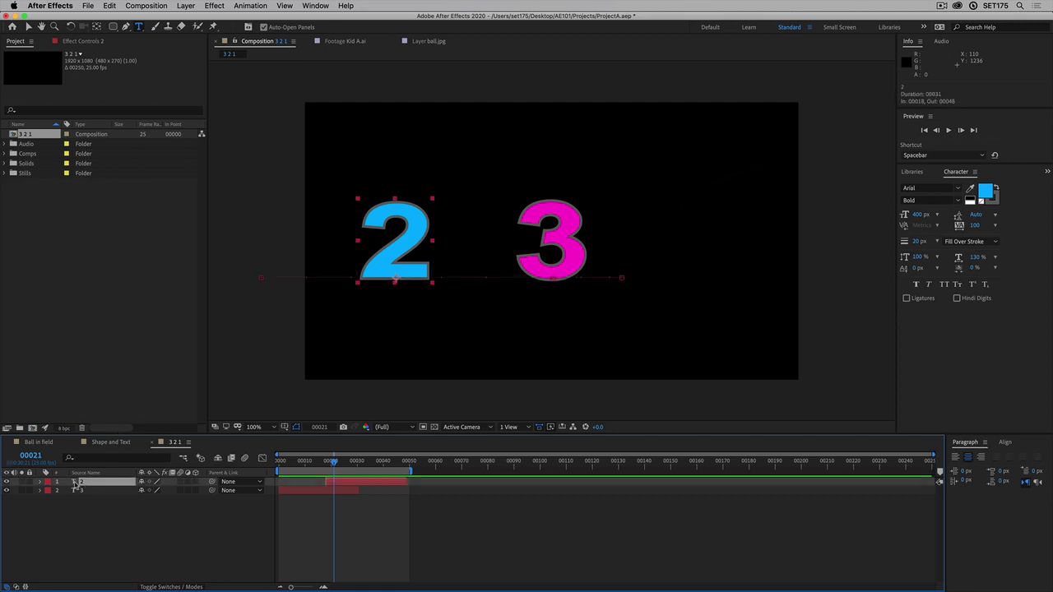
pyautogui.press('Return')
# Duplicate the 2 layer and change the copy's text to 1.
pyautogui.hotkey('ctrl', 'd')
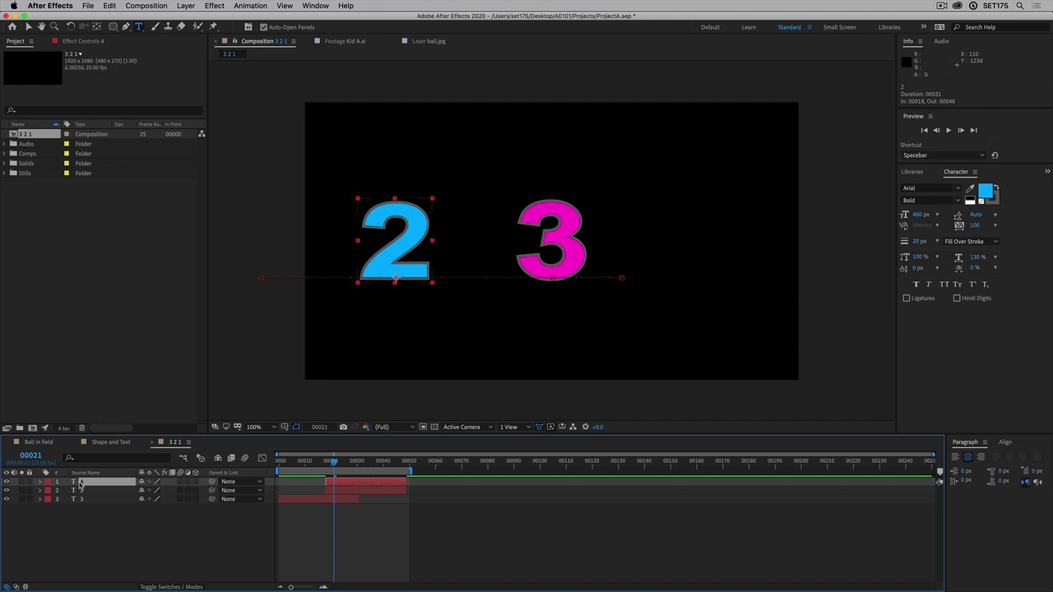
pyautogui.moveTo(333, 463); pyautogui.dragTo(360, 466)
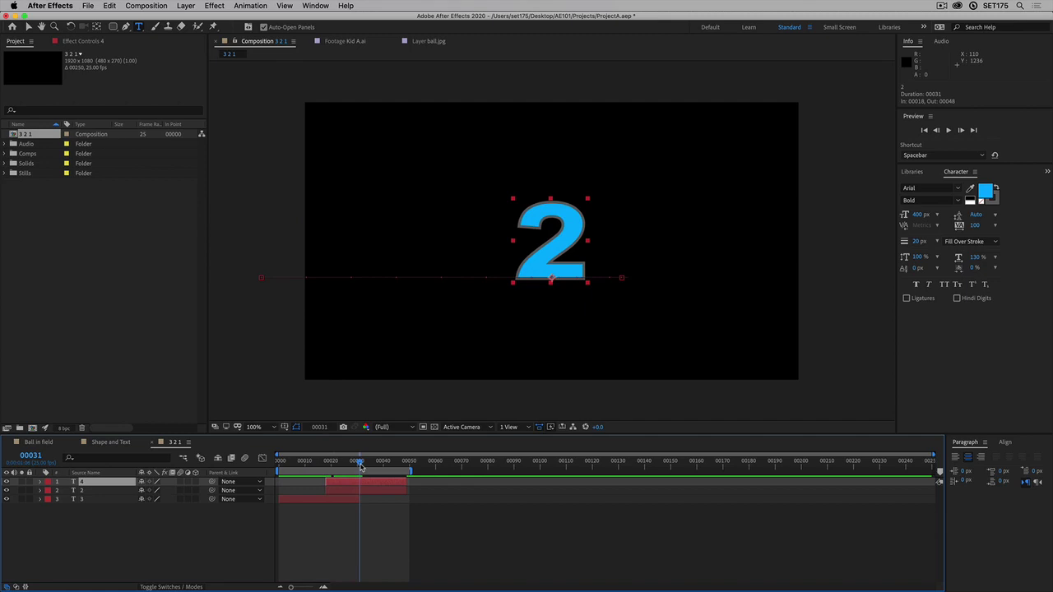
pyautogui.doubleClick(82, 483)
pyautogui.write('1')
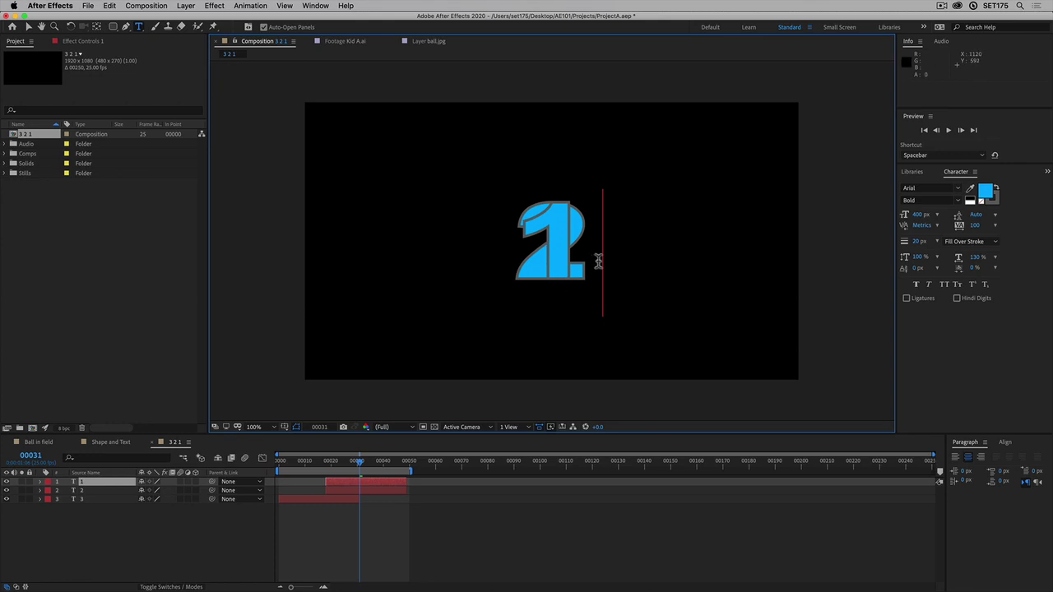
# Give the 1 an aqua-green 00FFCD fill.
pyautogui.doubleClick(541, 261)
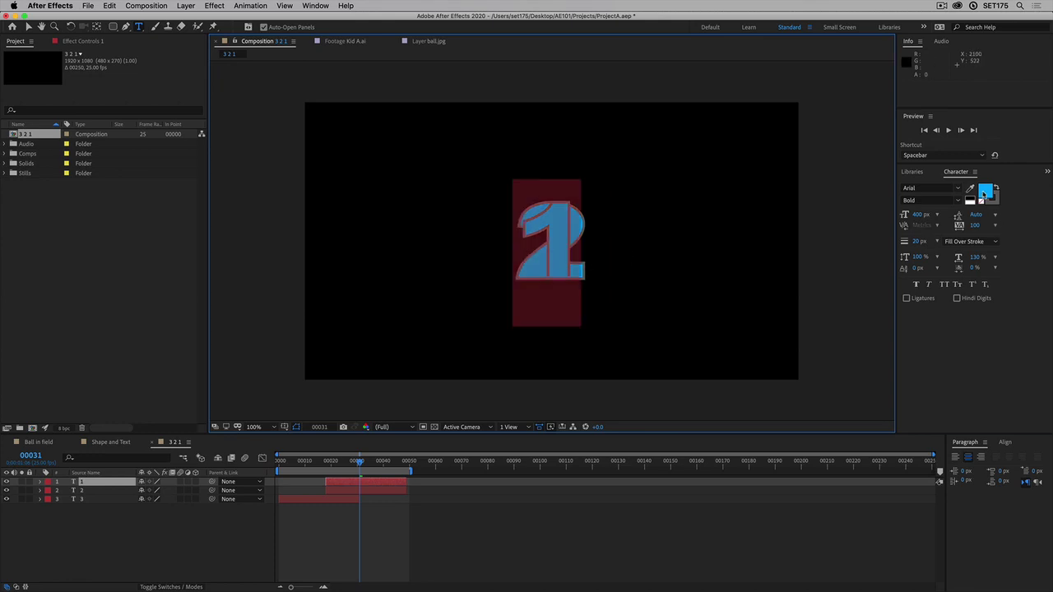
pyautogui.click(984, 194)
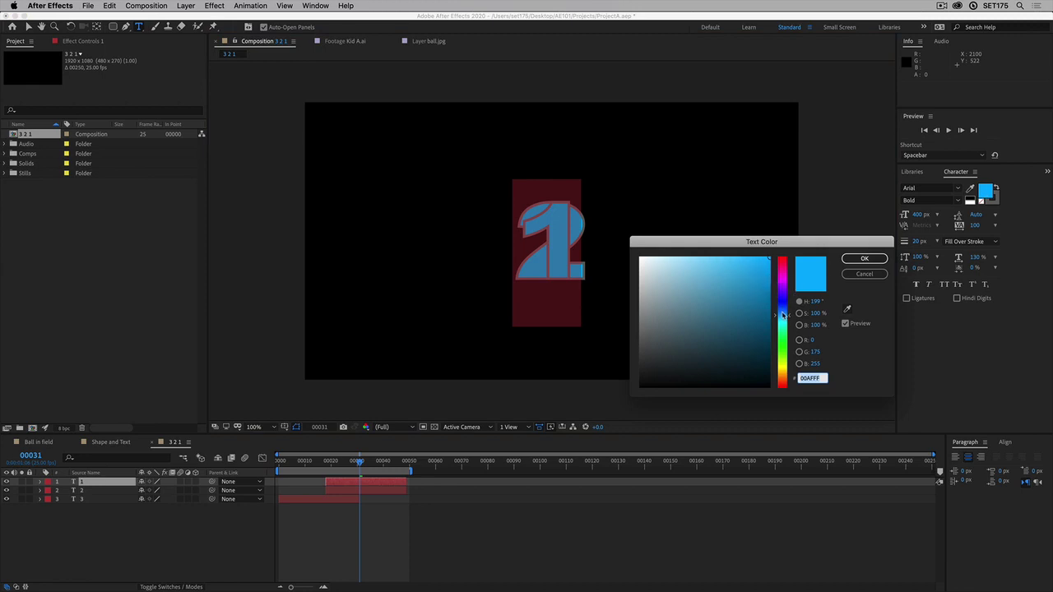
pyautogui.moveTo(782, 315); pyautogui.dragTo(784, 327)
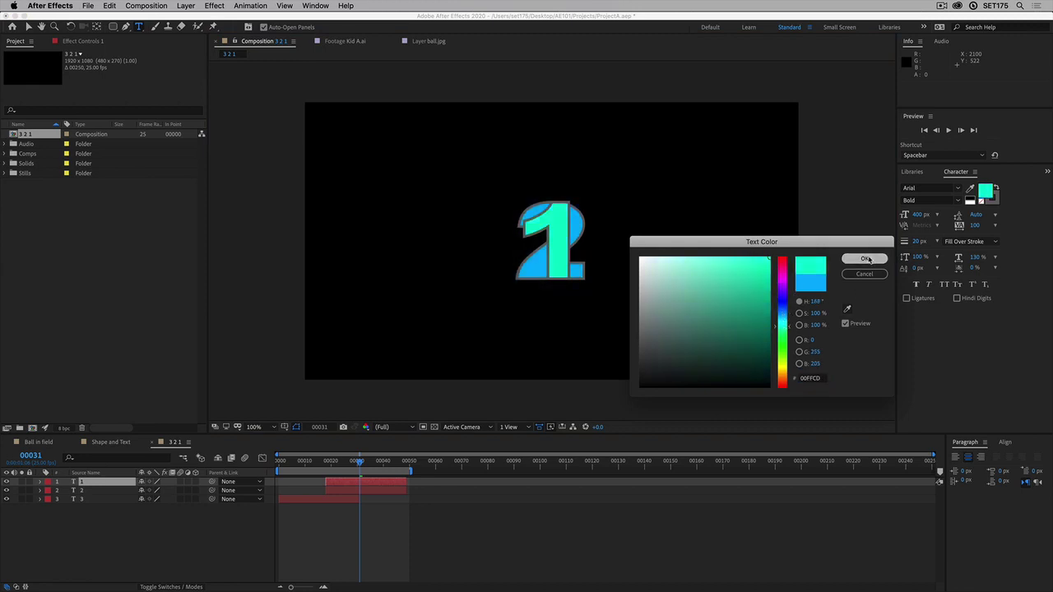
pyautogui.click(864, 258)
pyautogui.moveTo(356, 463); pyautogui.dragTo(326, 463)
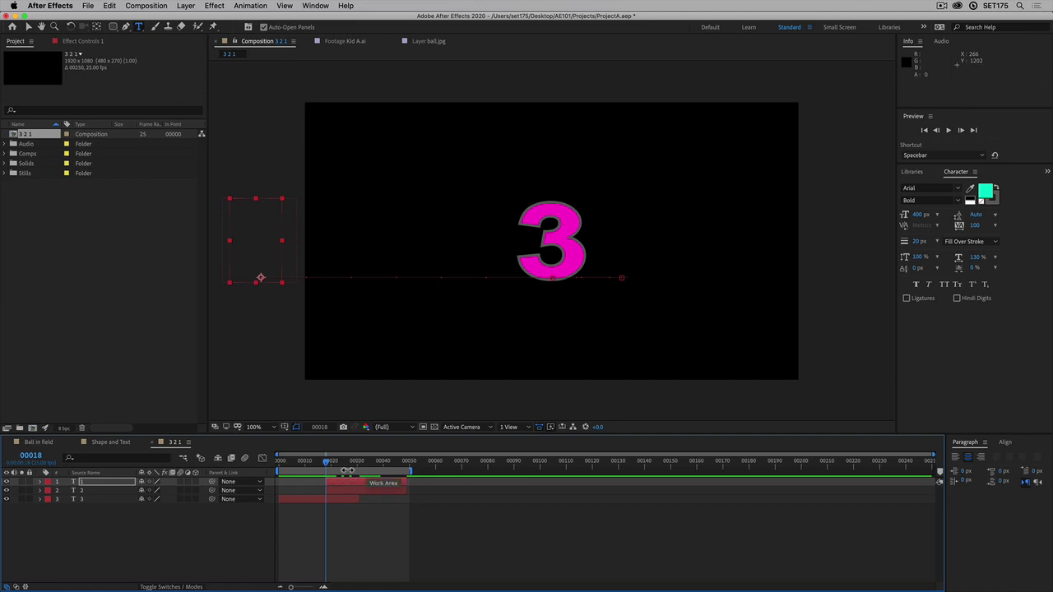
# Move the 1 layer so it starts at frame 36 and runs to frame 66.
pyautogui.click(30, 455)
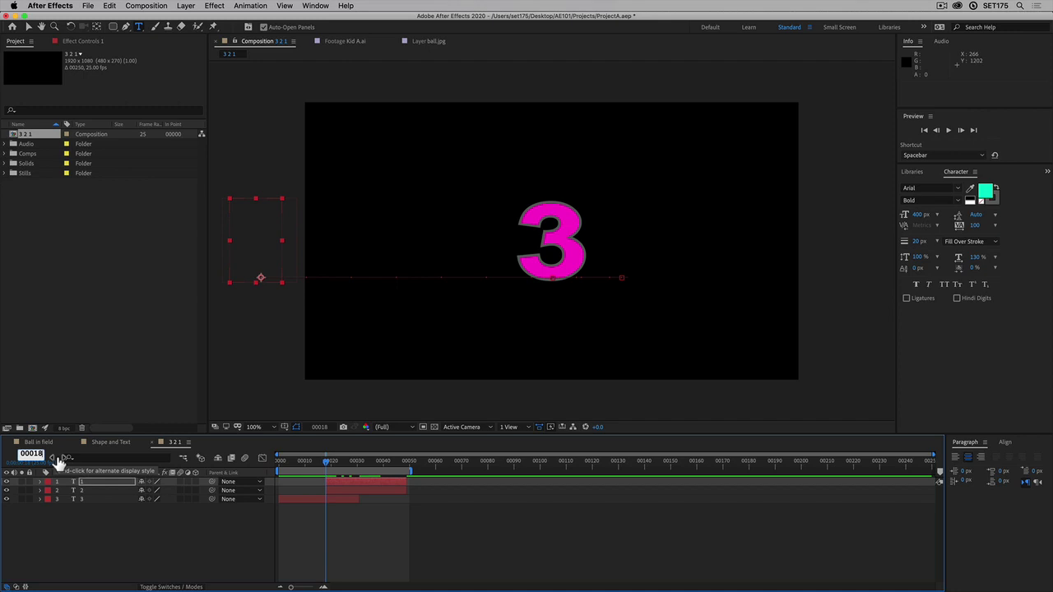
pyautogui.write('+18')
pyautogui.press('Return')
pyautogui.click(27, 456)
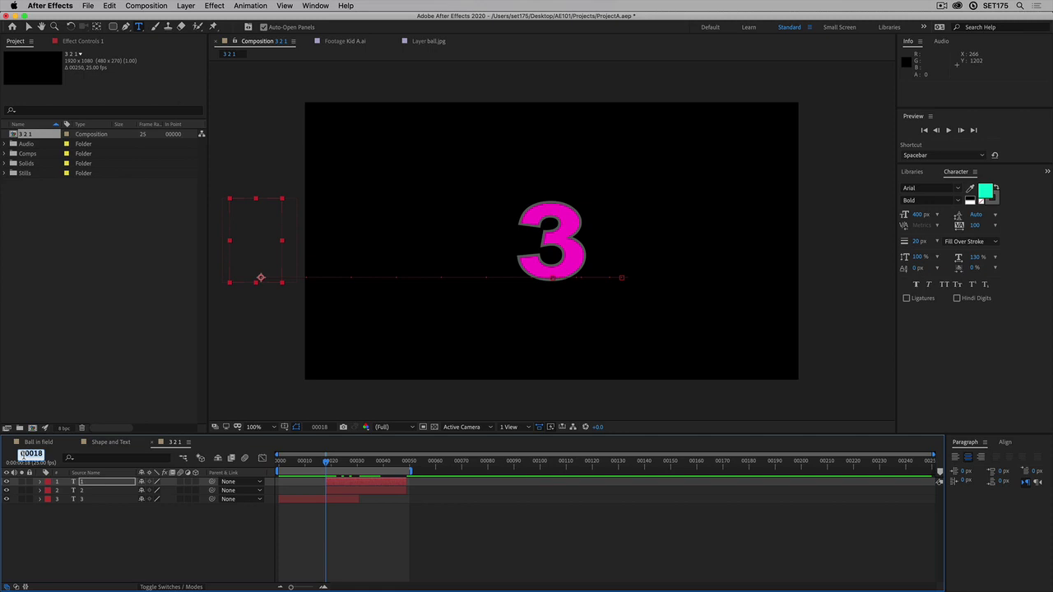
pyautogui.write('36')
pyautogui.press('Return')
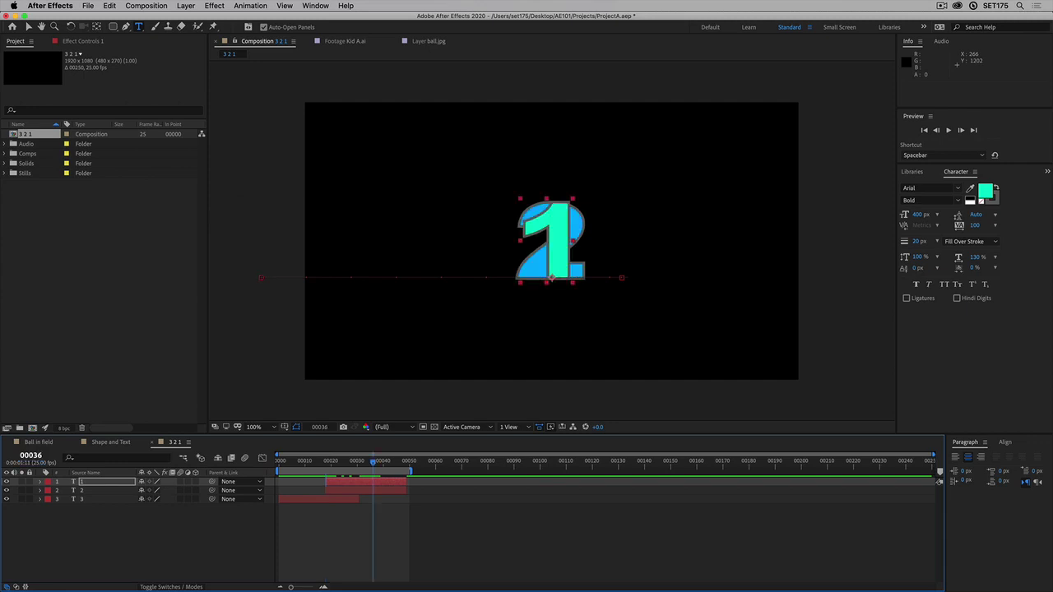
pyautogui.moveTo(351, 483); pyautogui.dragTo(460, 472)
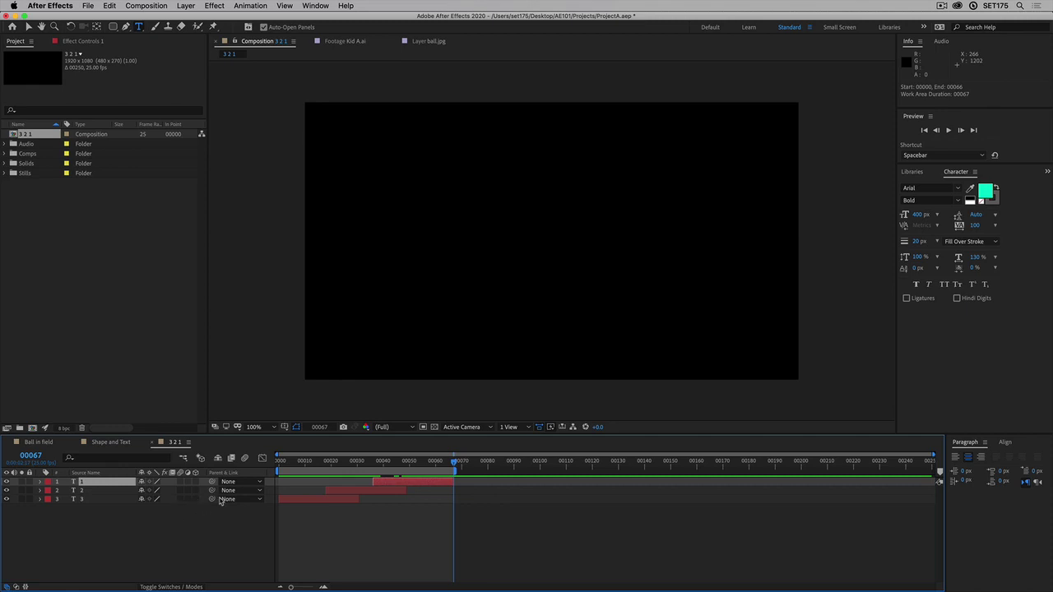
pyautogui.moveTo(309, 462); pyautogui.dragTo(266, 468)
pyautogui.press('space')
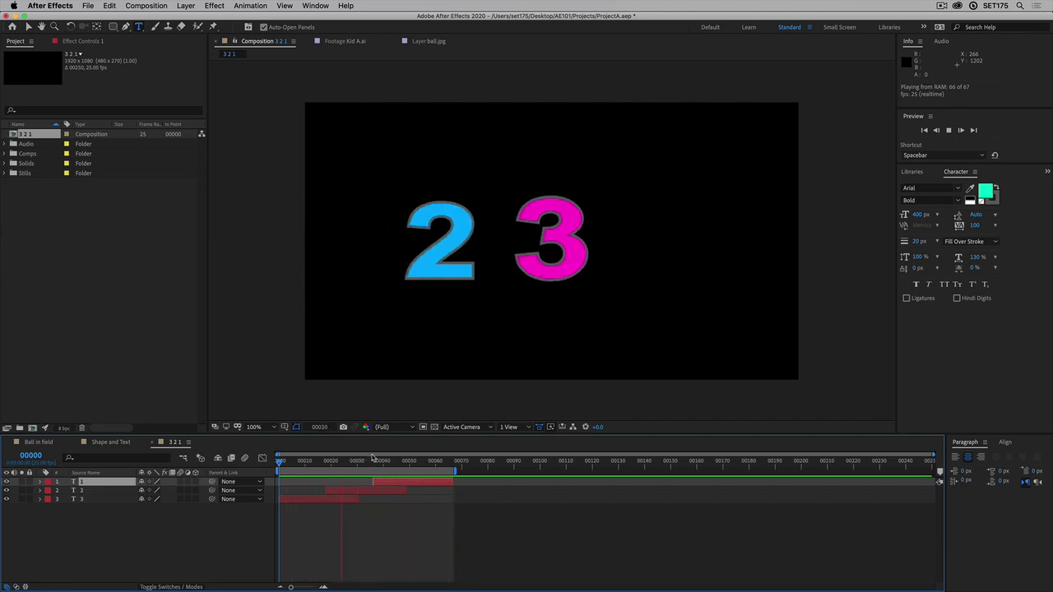
pyautogui.press('space')
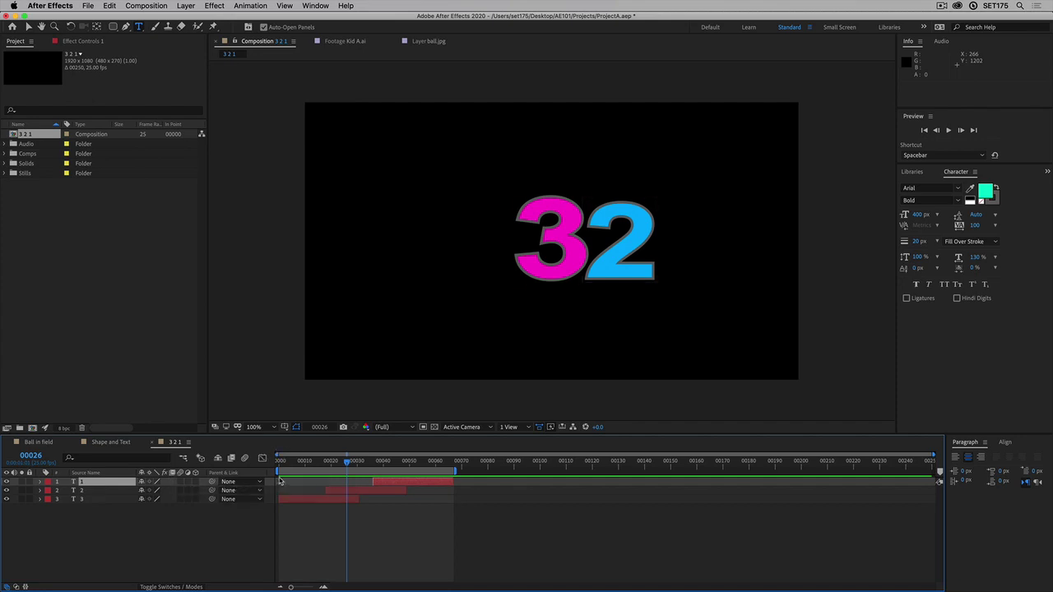
pyautogui.moveTo(327, 464)
pyautogui.mouseDown()
pyautogui.moveTo(294, 463)
pyautogui.moveTo(365, 463)
pyautogui.moveTo(336, 467)
pyautogui.mouseUp()
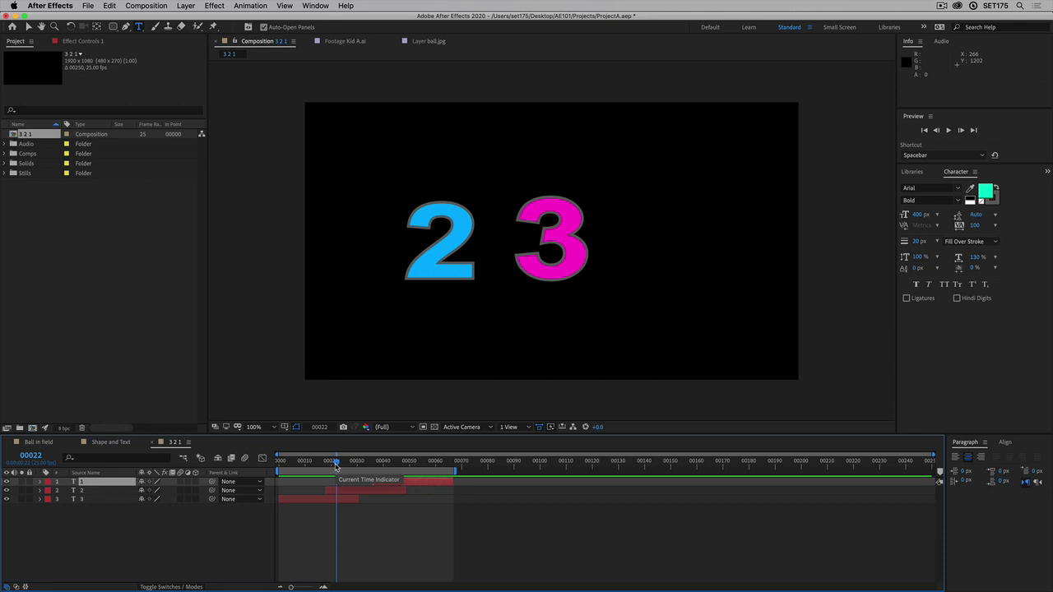
# Turn on the Motion Blur switch for the 3, 2 and 1 layers.
pyautogui.press('space')
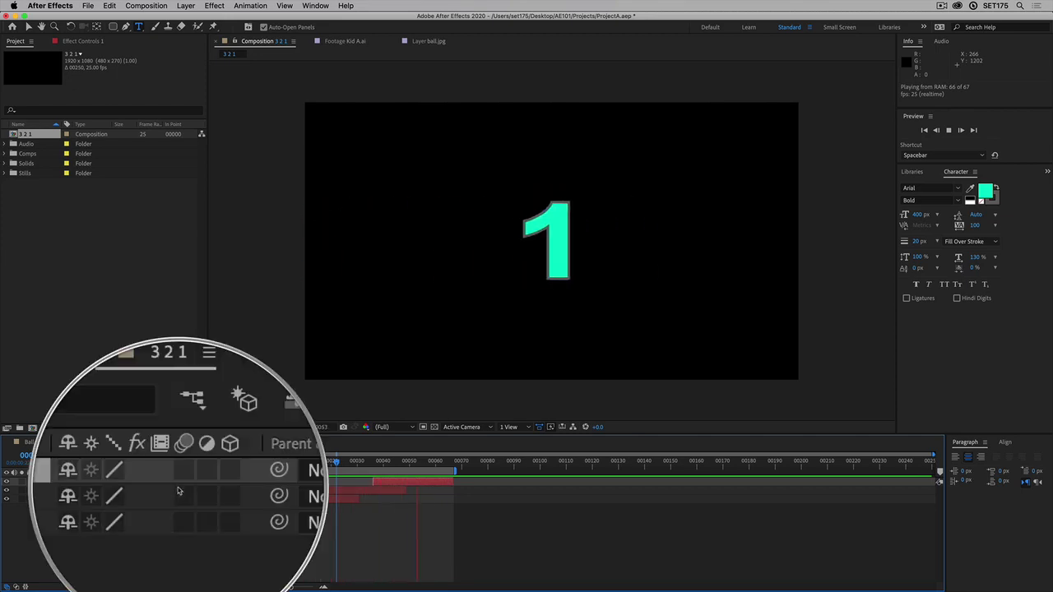
pyautogui.moveTo(181, 485); pyautogui.dragTo(180, 502)
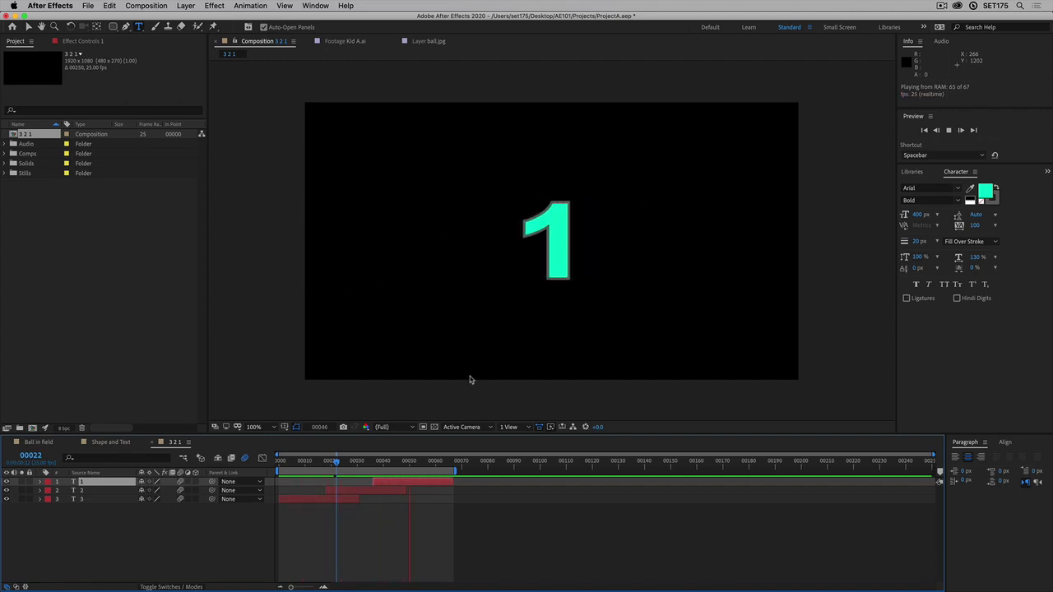
pyautogui.moveTo(337, 476)
pyautogui.mouseDown()
pyautogui.moveTo(337, 465)
pyautogui.moveTo(318, 464)
pyautogui.moveTo(339, 467)
pyautogui.mouseUp()
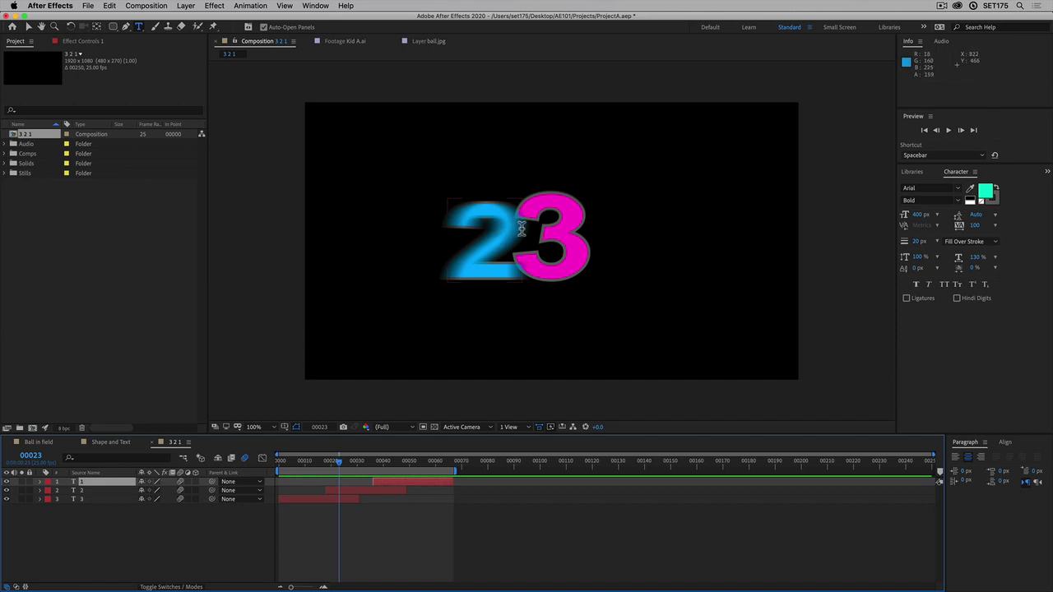
# Preview the countdown and step frame by frame to check the blurred 2 and 1.
pyautogui.press('space')
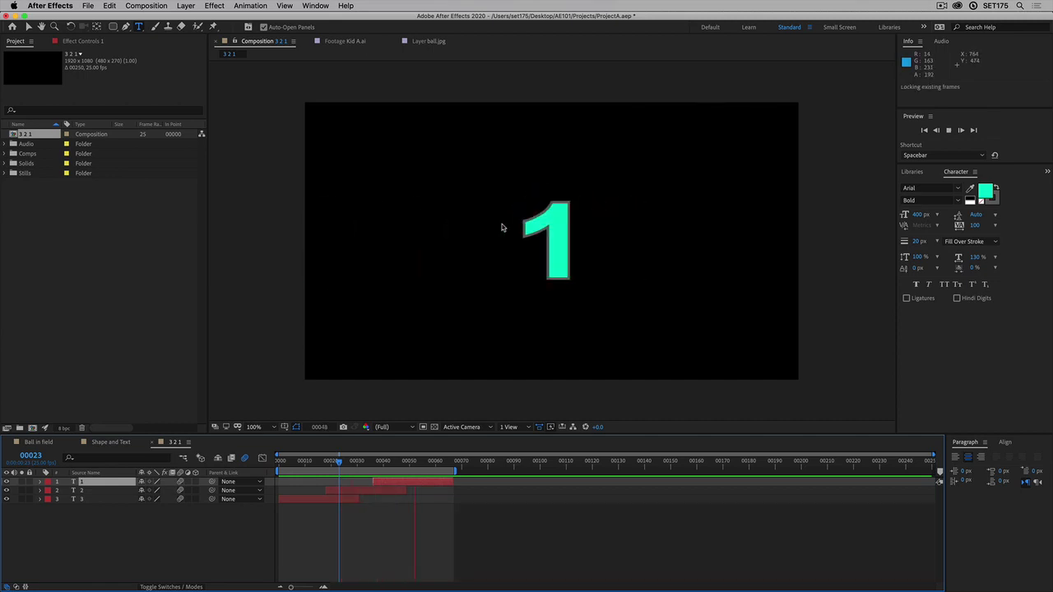
pyautogui.press('space')
pyautogui.press('pagedown')
pyautogui.press('pagedown')
pyautogui.press('pagedown')
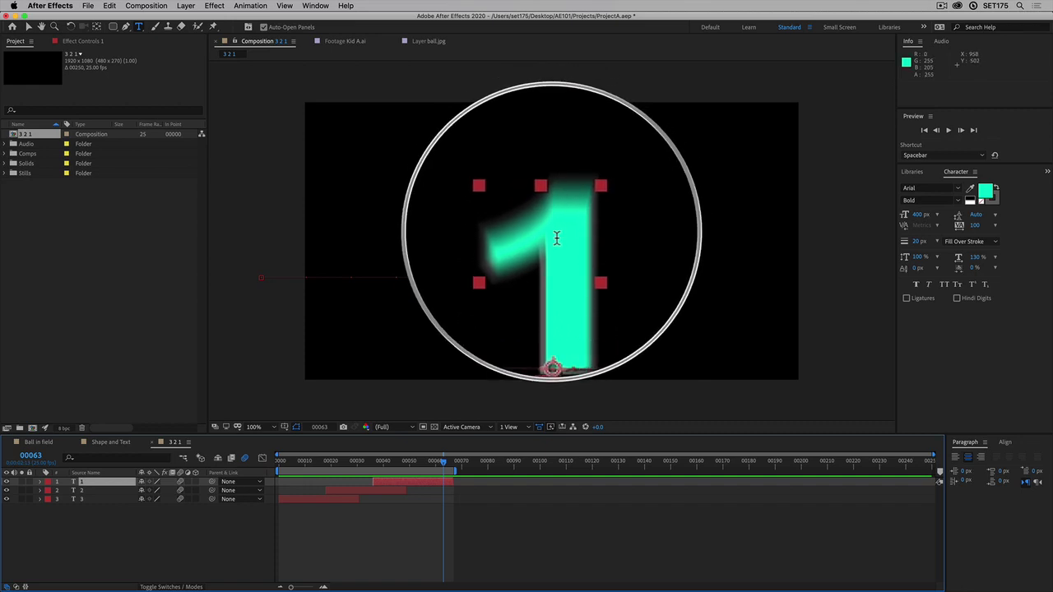
pyautogui.press('pageup')
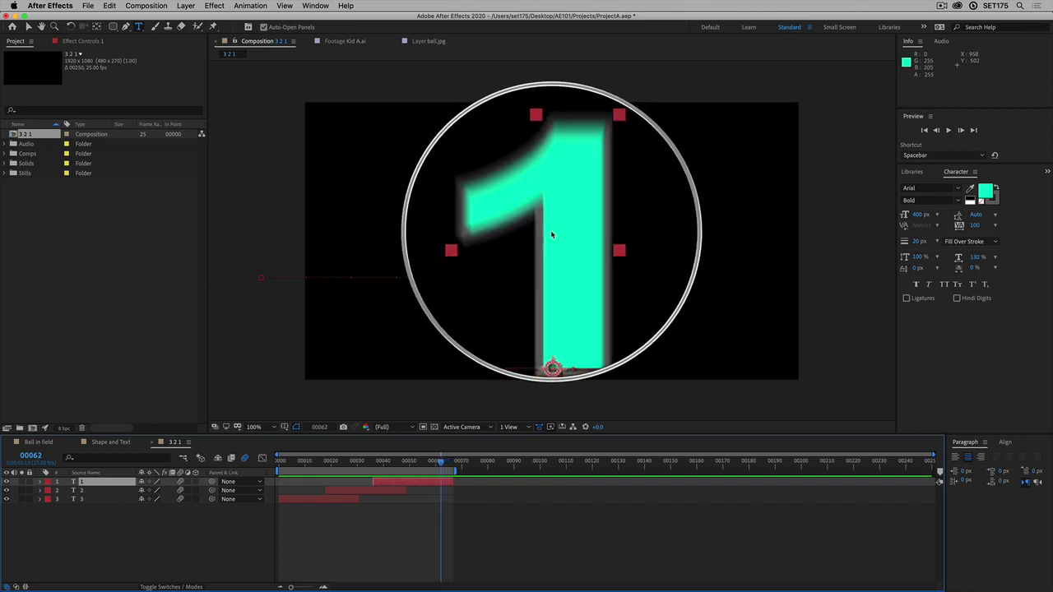
pyautogui.press('space')
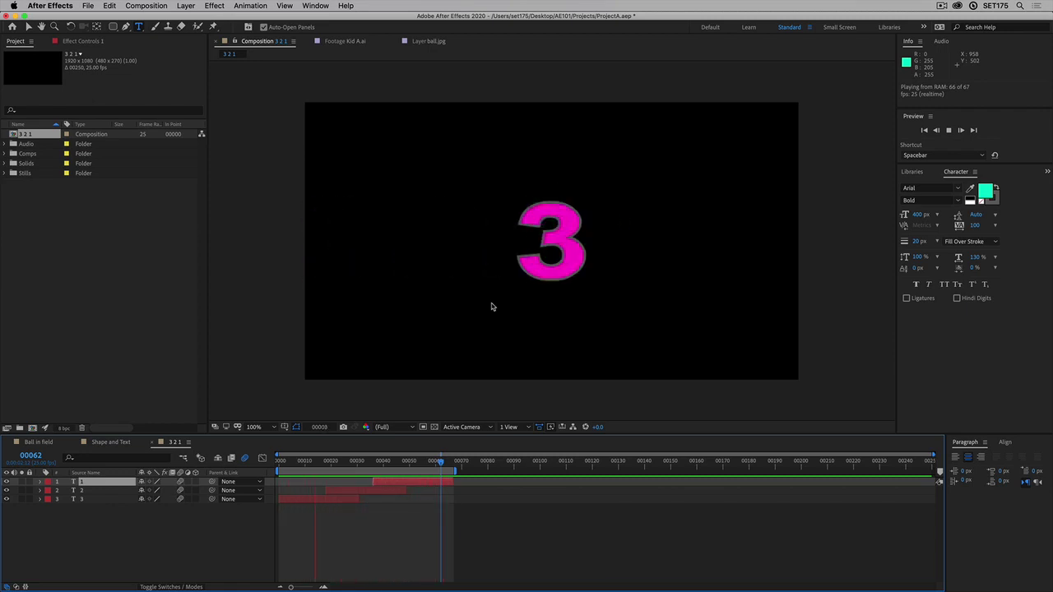
pyautogui.press('space')
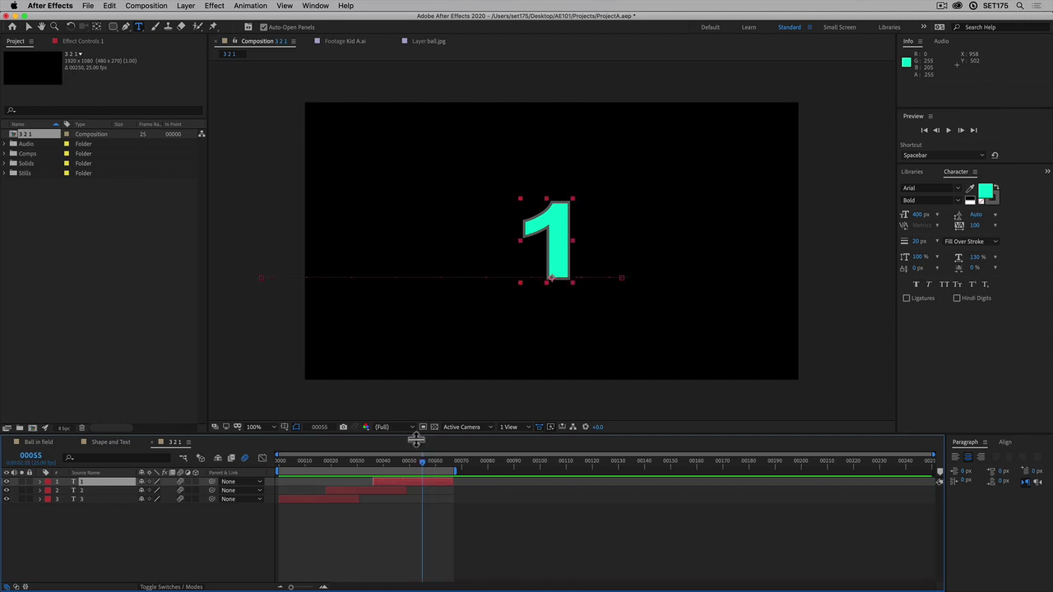
pyautogui.moveTo(402, 465); pyautogui.dragTo(313, 464)
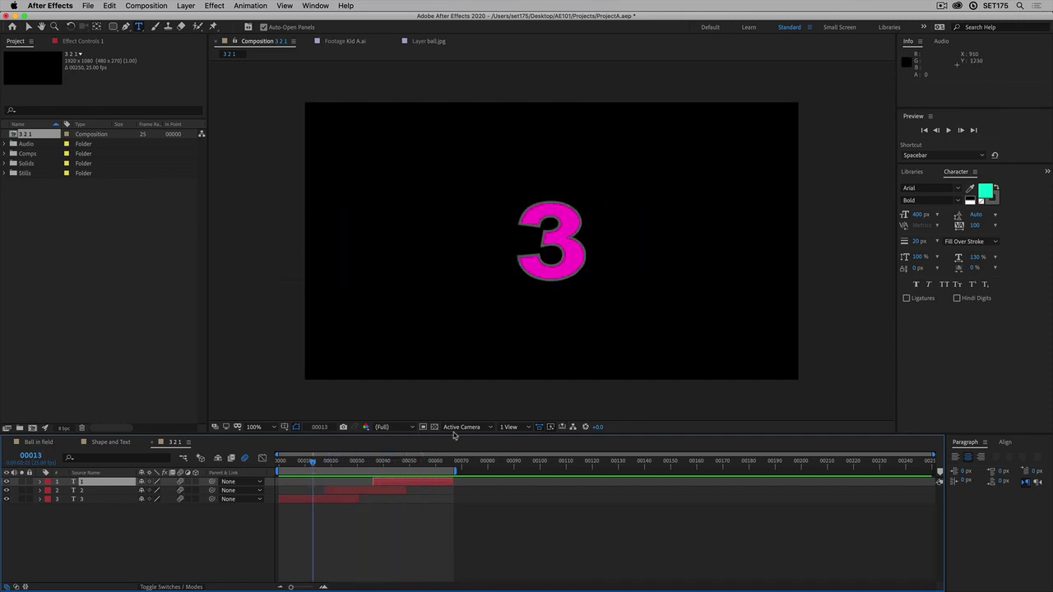
pyautogui.click(434, 427)
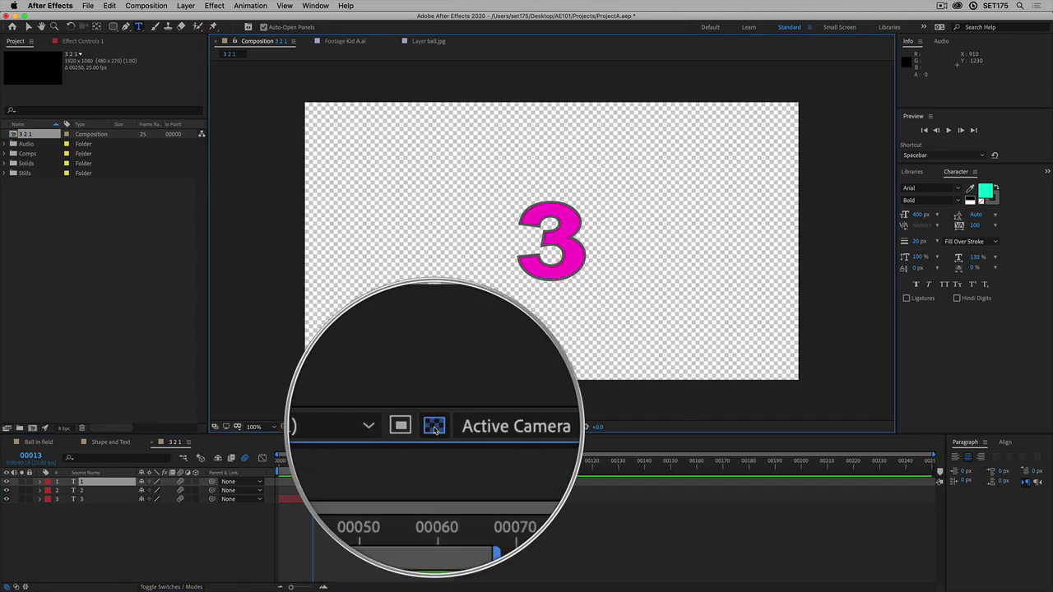
pyautogui.click(434, 427)
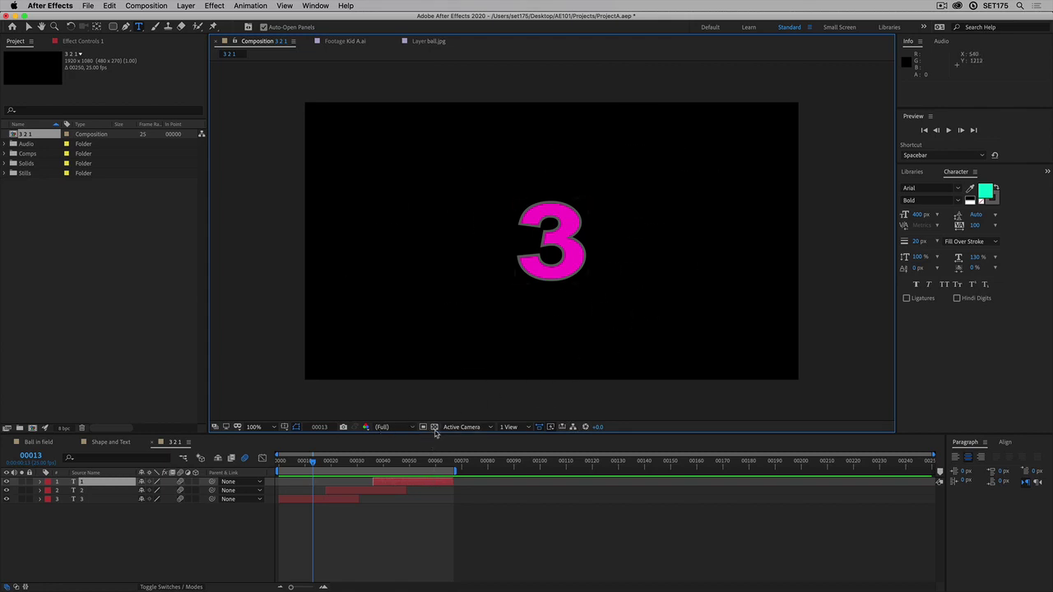
pyautogui.click(435, 427)
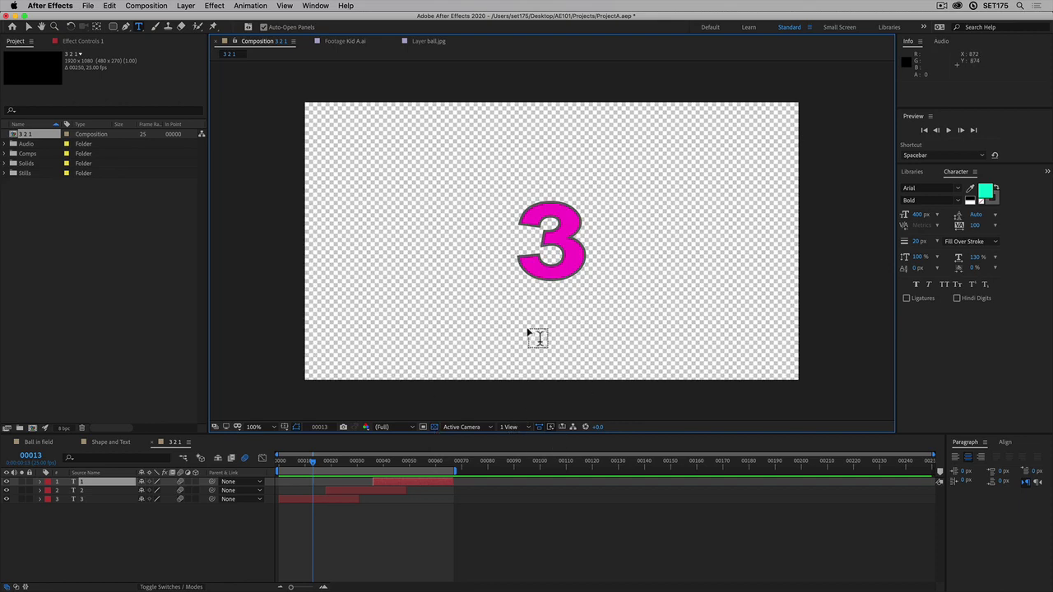
pyautogui.click(435, 428)
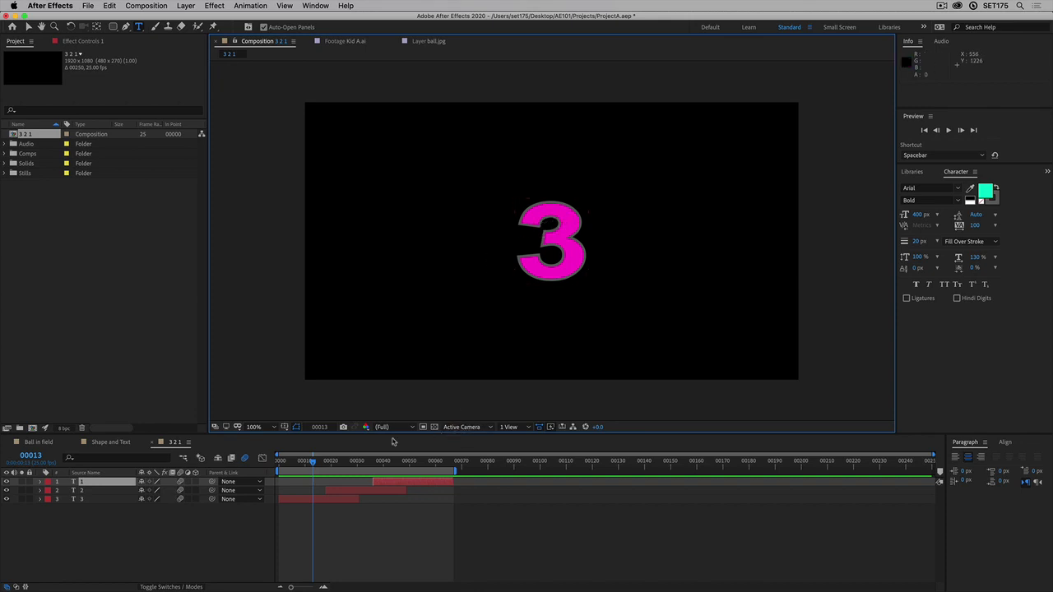
pyautogui.moveTo(323, 464); pyautogui.dragTo(295, 471)
pyautogui.press('space')
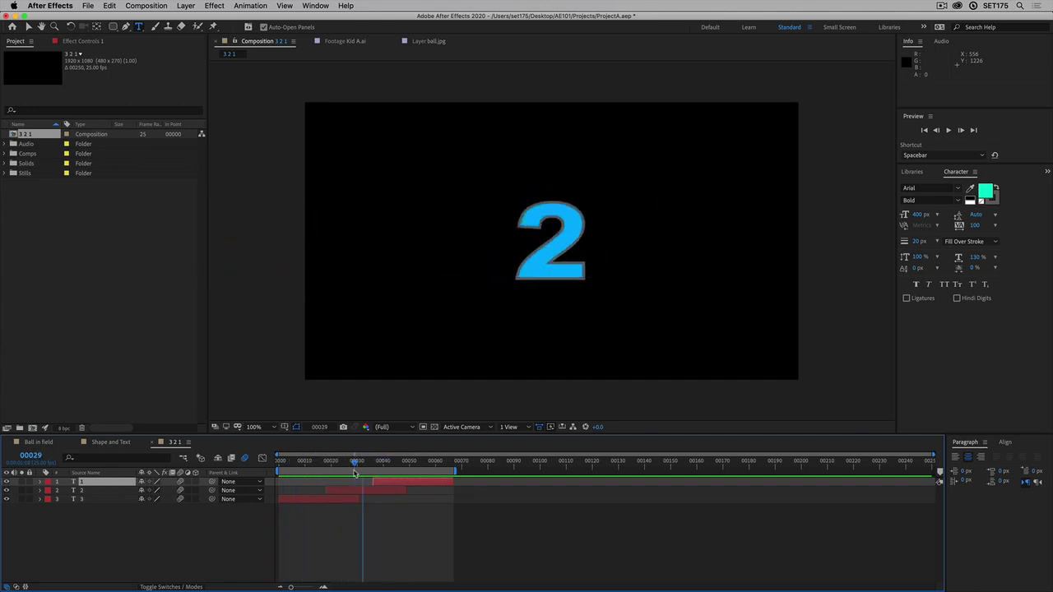
pyautogui.click(434, 427)
pyautogui.click(434, 427)
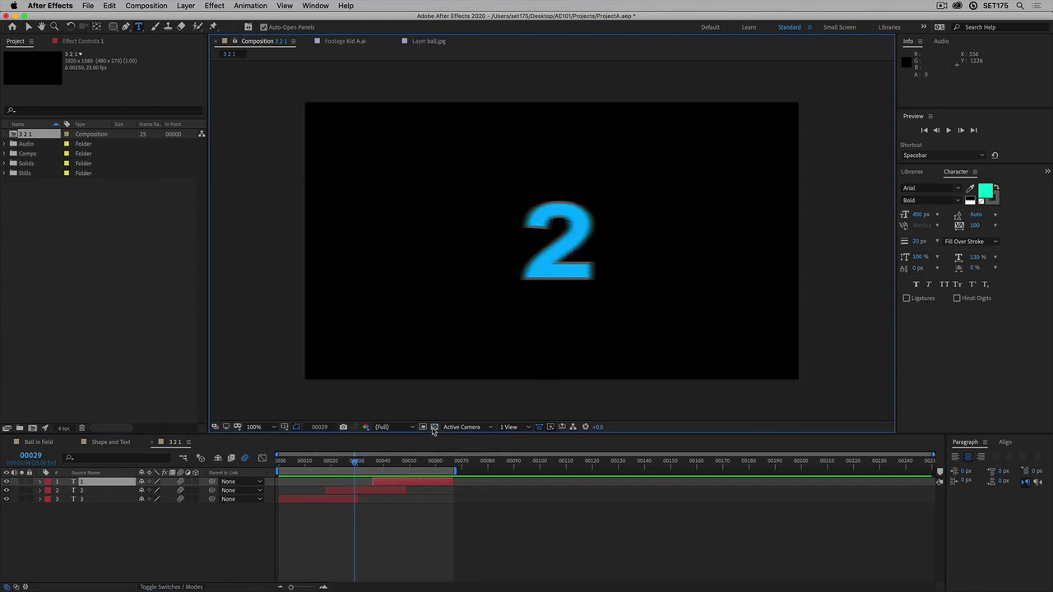
pyautogui.moveTo(352, 463); pyautogui.dragTo(316, 466)
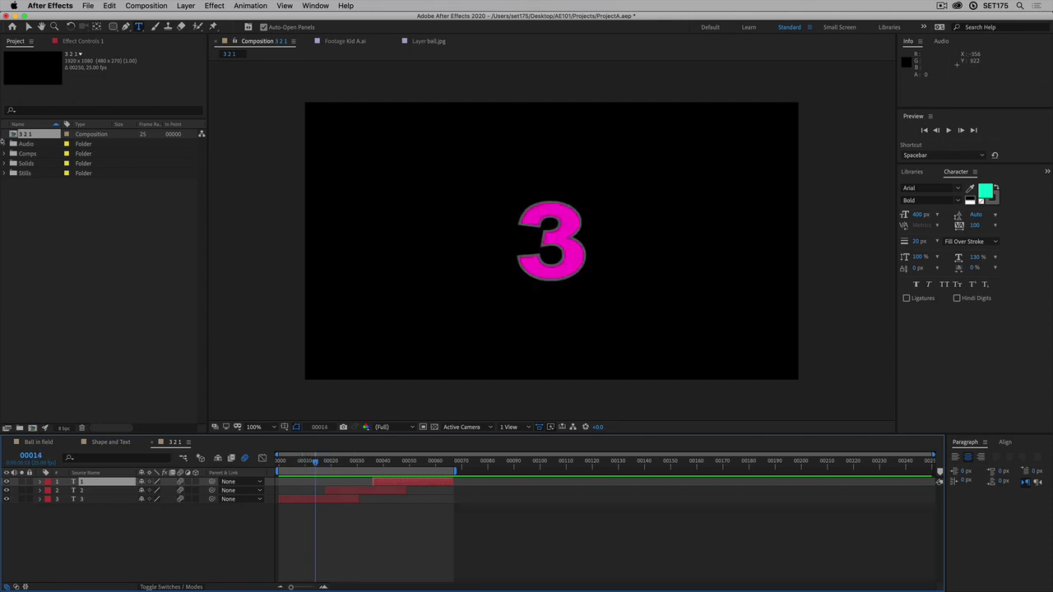
# Import Blackboard.jpg (1920×1258) from Stills > Textures through File > Import > File.
pyautogui.click(88, 6)
pyautogui.moveTo(180, 143)
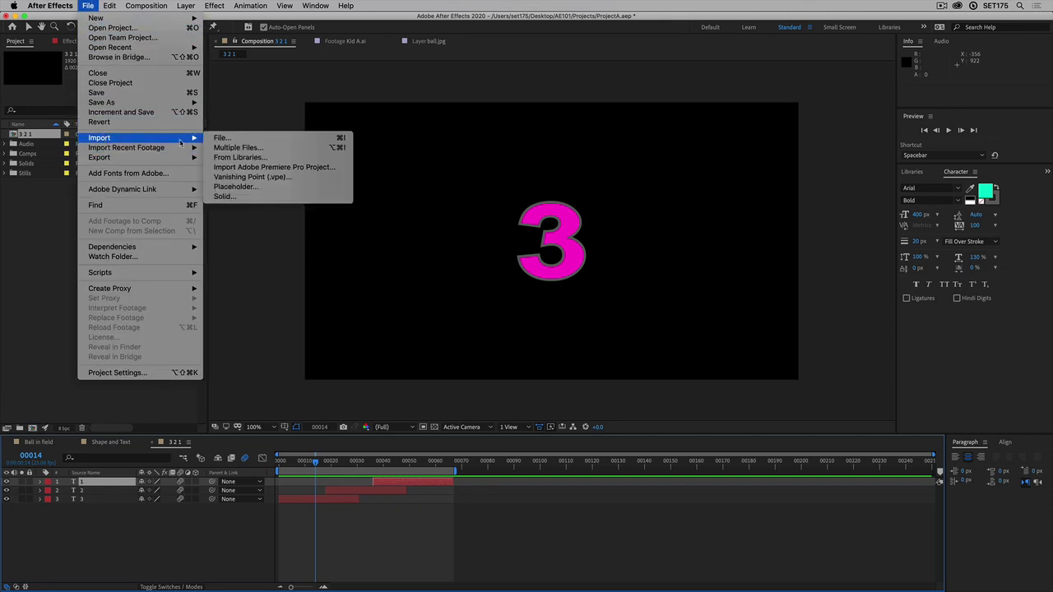
pyautogui.click(222, 137)
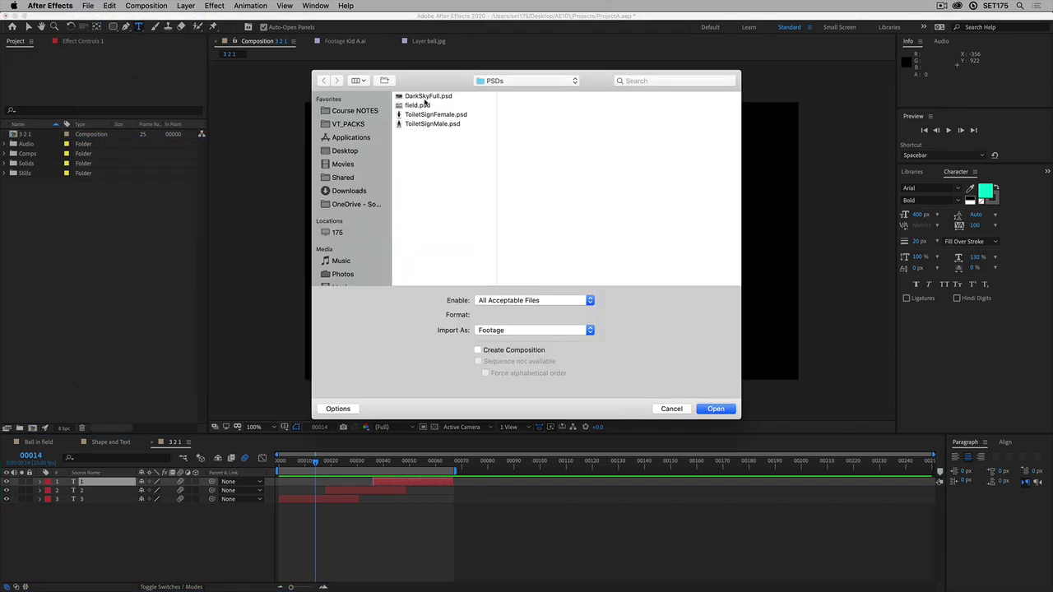
pyautogui.click(514, 83)
pyautogui.click(516, 93)
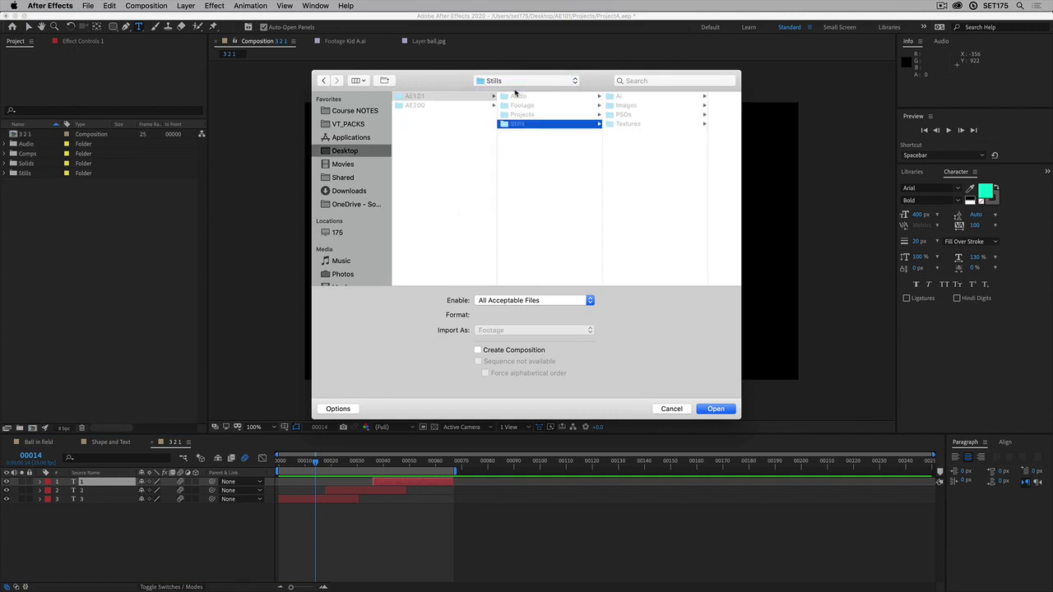
pyautogui.click(618, 124)
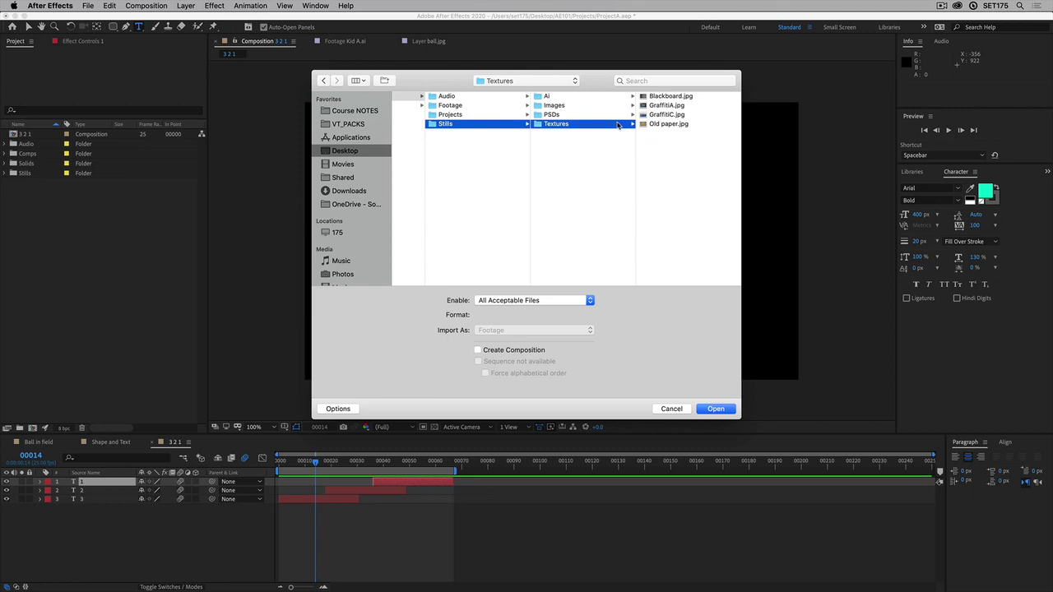
pyautogui.click(654, 97)
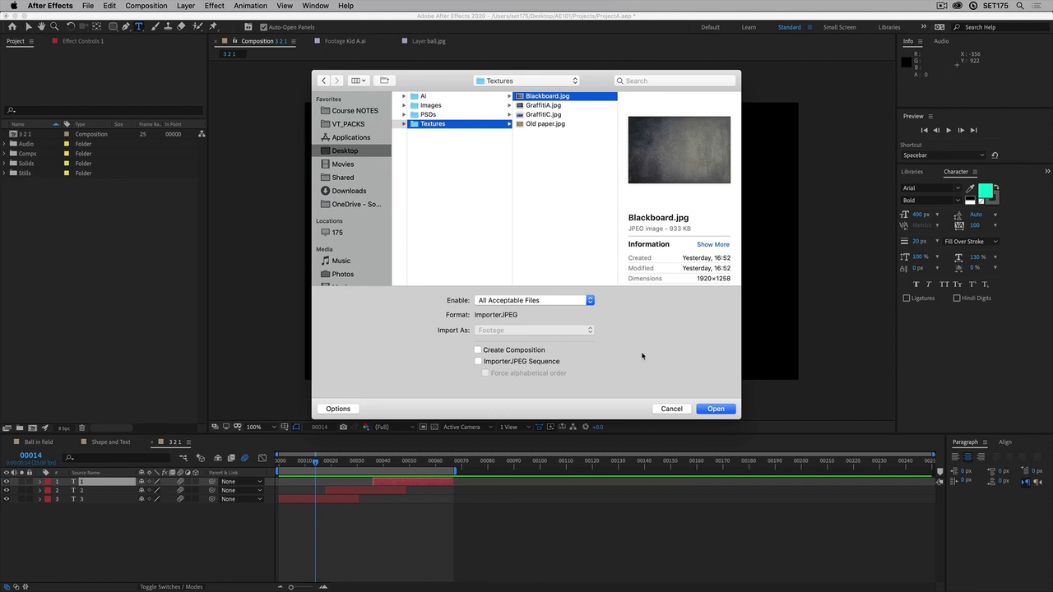
pyautogui.click(717, 409)
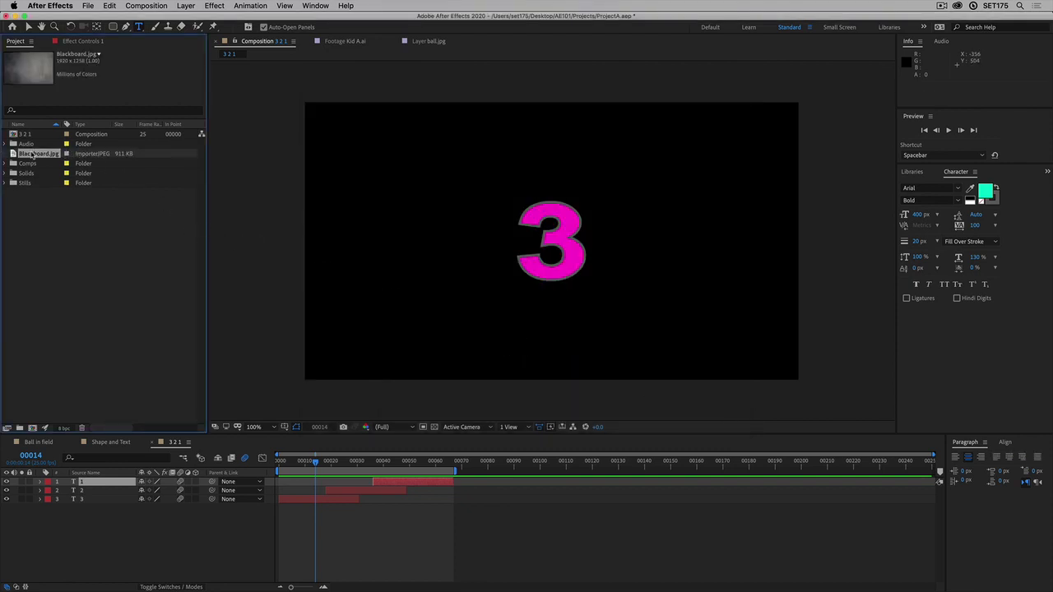
# Drop Blackboard.jpg into the timeline beneath layer 3 and preview the countdown over it.
pyautogui.moveTo(32, 154); pyautogui.dragTo(50, 543)
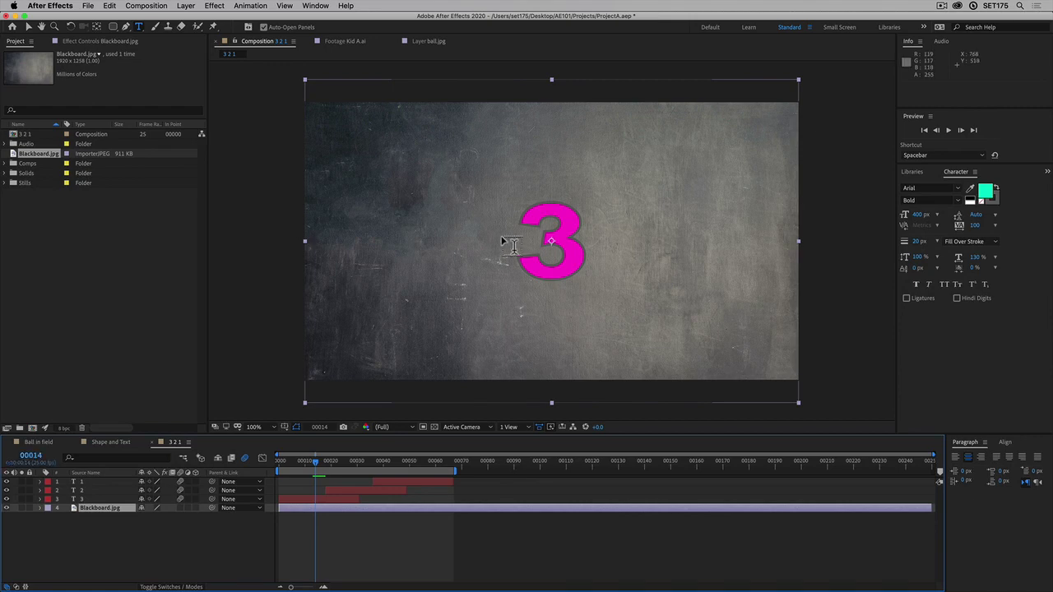
pyautogui.press('space')
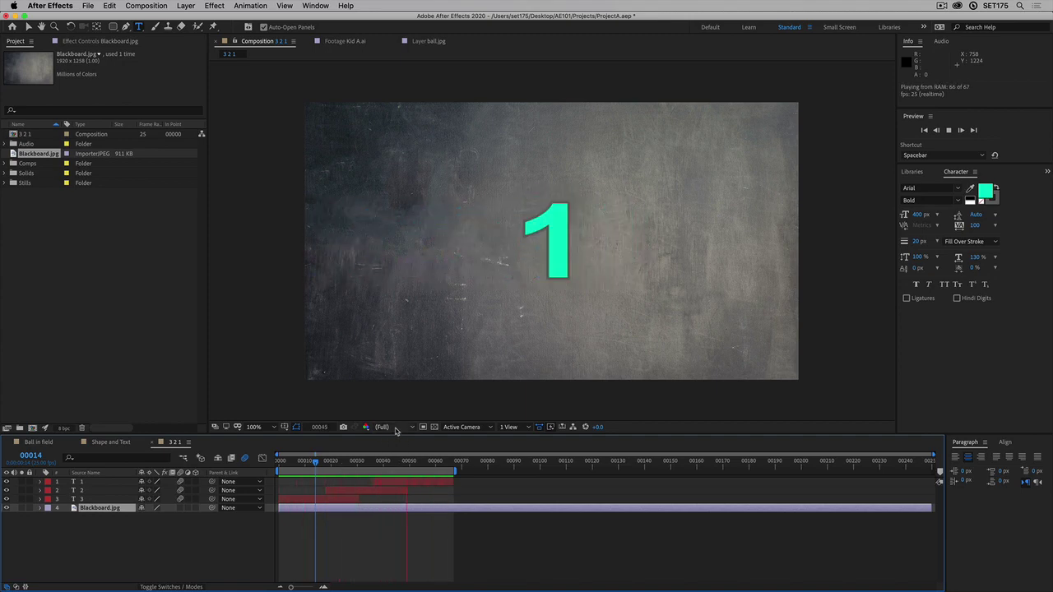
pyautogui.press('space')
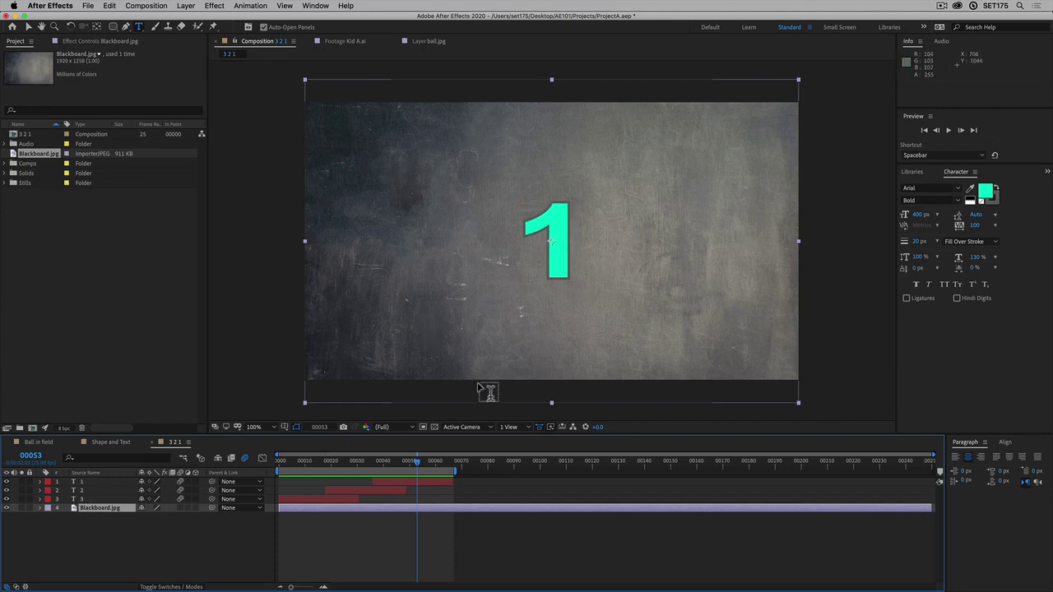
# Bring up the Effects & Presets panel from the panel list.
pyautogui.click(912, 172)
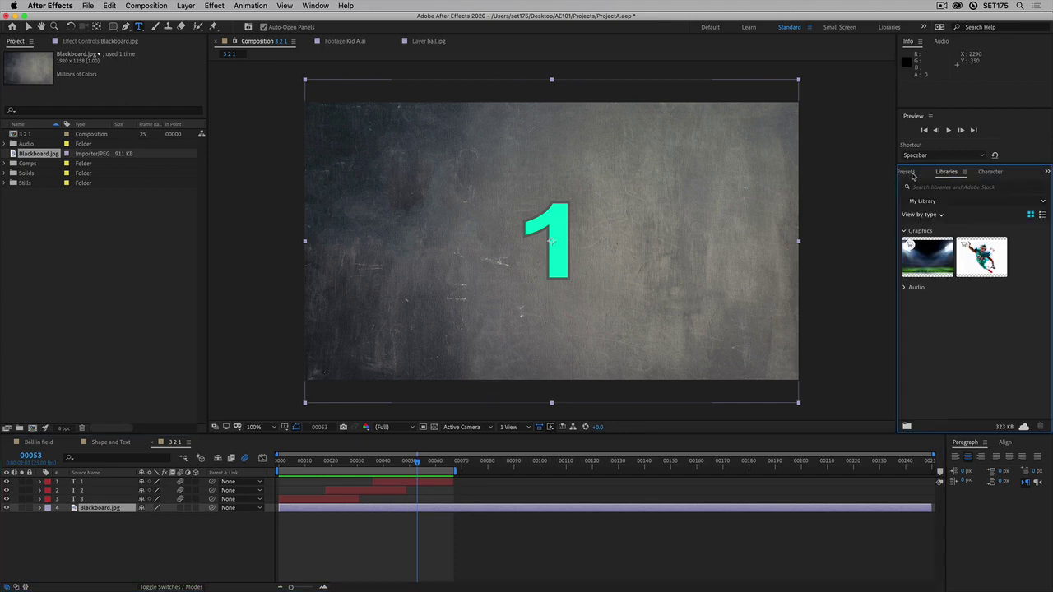
pyautogui.click(912, 172)
pyautogui.click(972, 173)
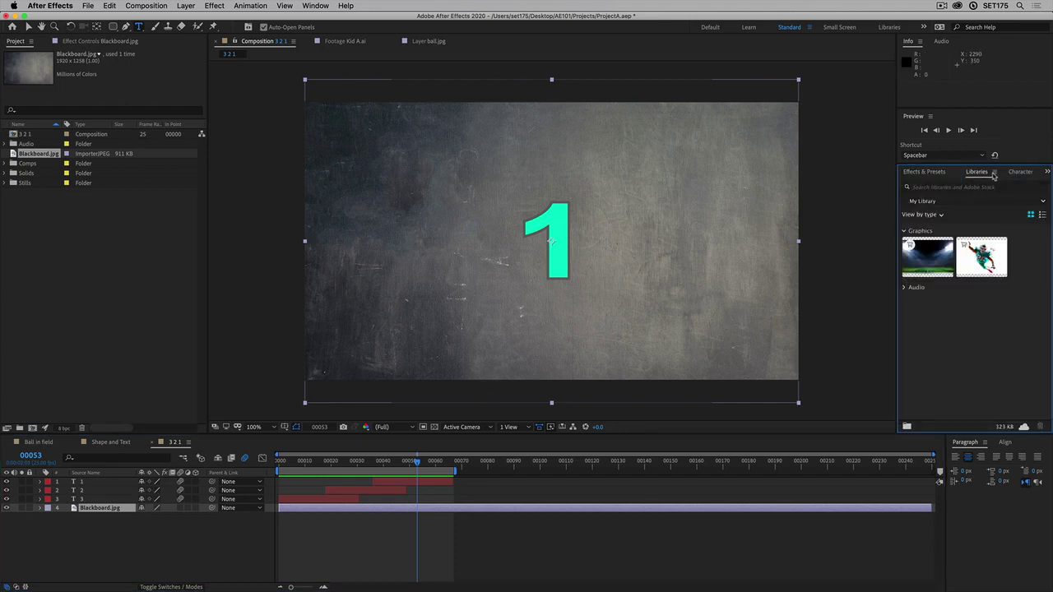
pyautogui.click(1011, 172)
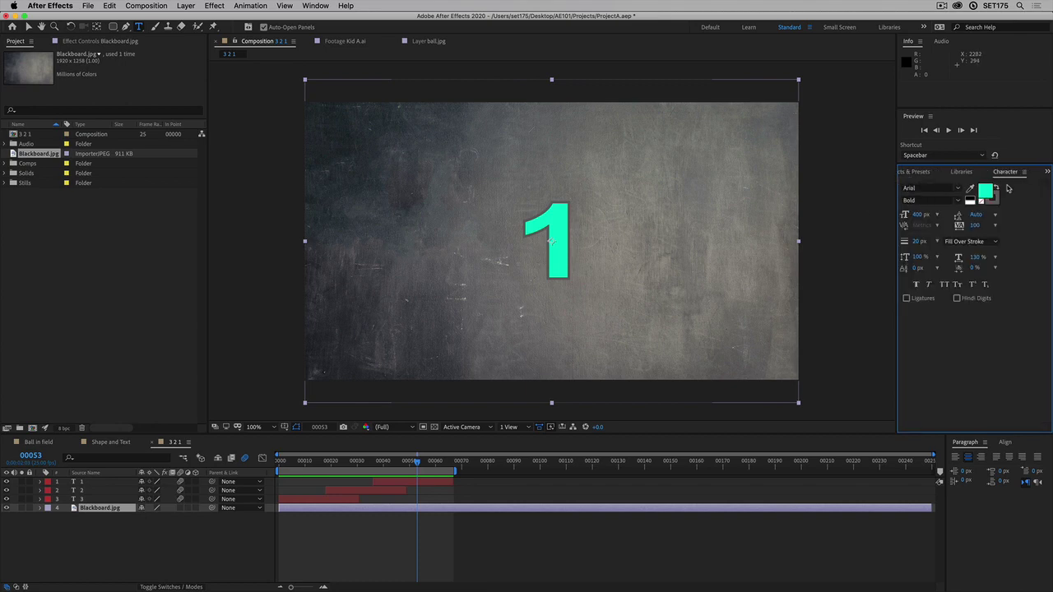
pyautogui.click(1047, 173)
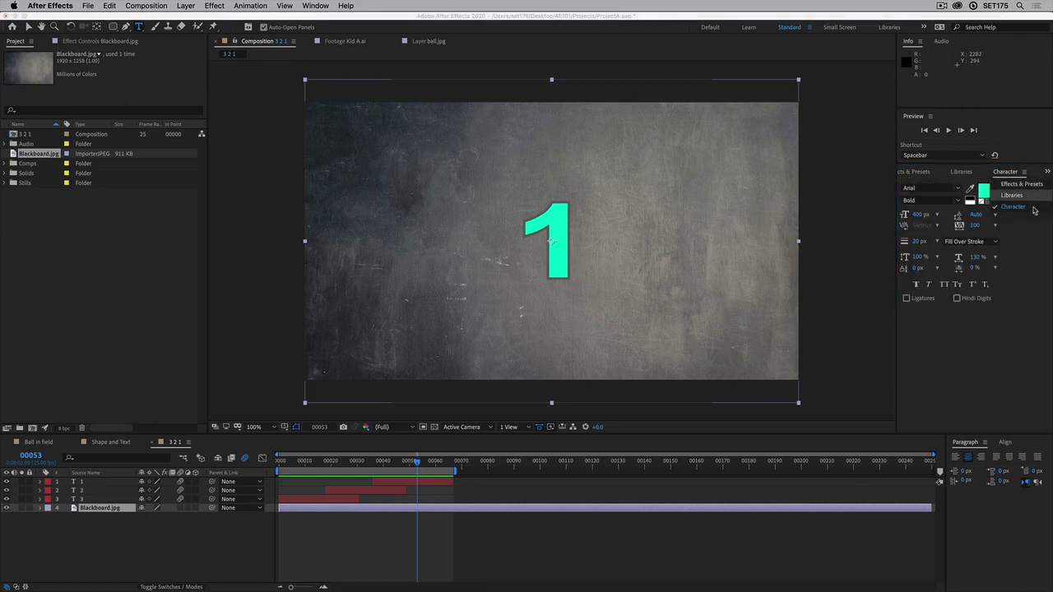
pyautogui.click(1033, 185)
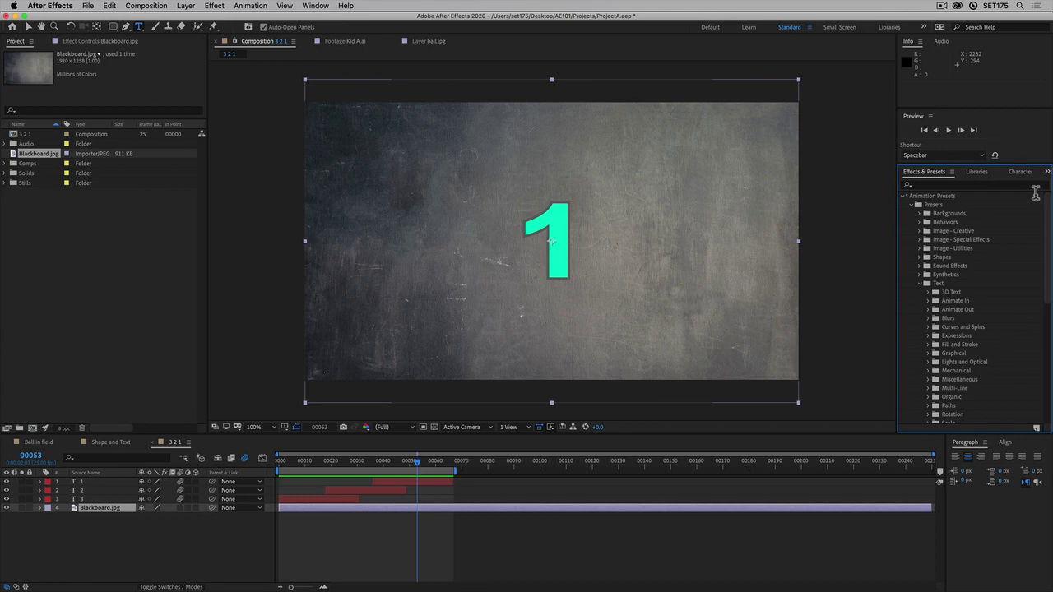
# Apply Gaussian Blur to Blackboard.jpg with Blurriness 3.0.
pyautogui.click(932, 185)
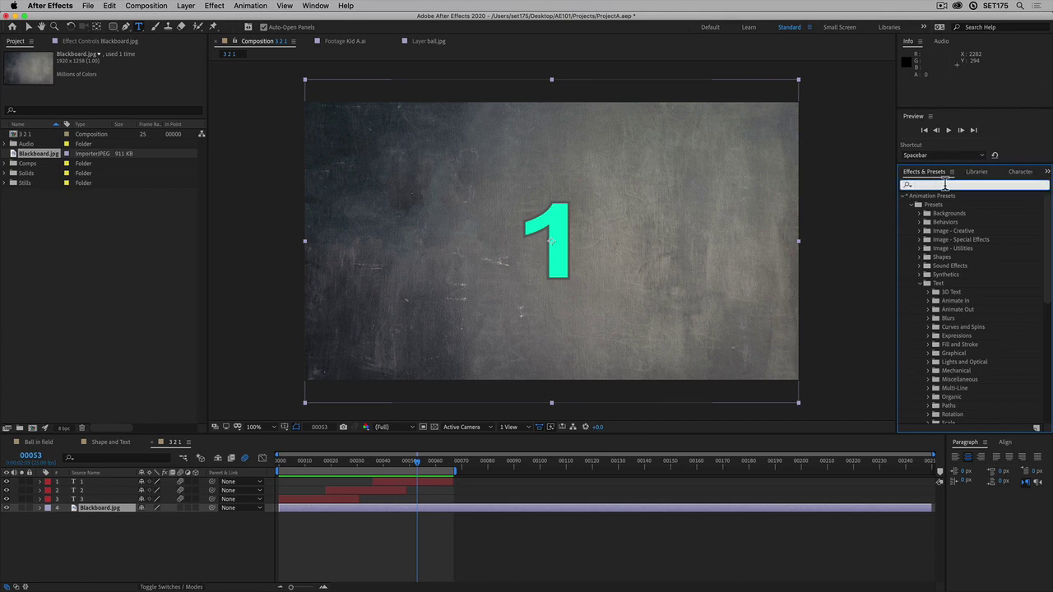
pyautogui.write('gaus')
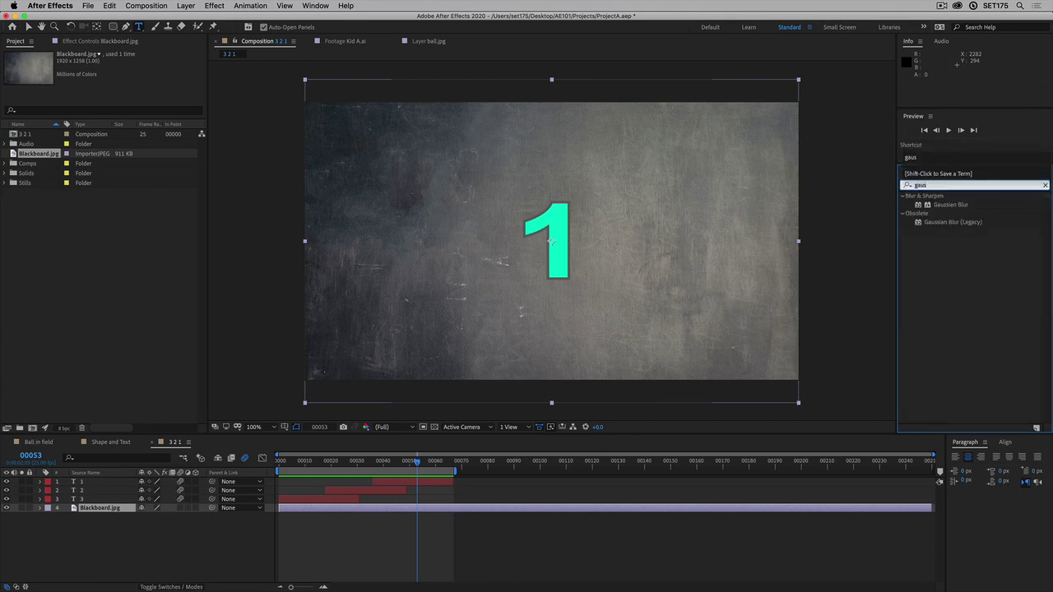
pyautogui.click(938, 206)
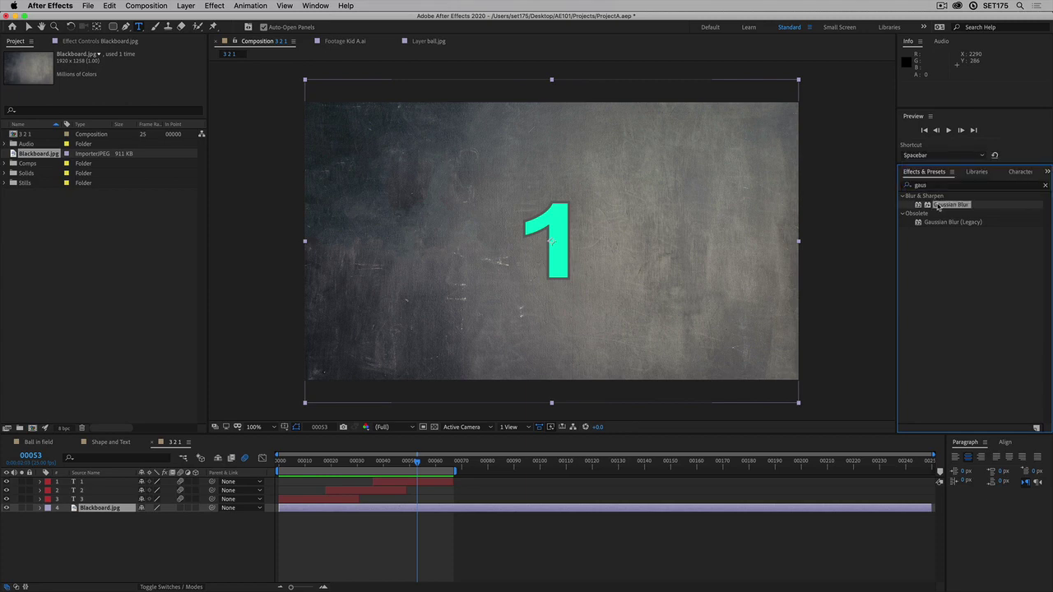
pyautogui.moveTo(938, 207); pyautogui.dragTo(520, 507)
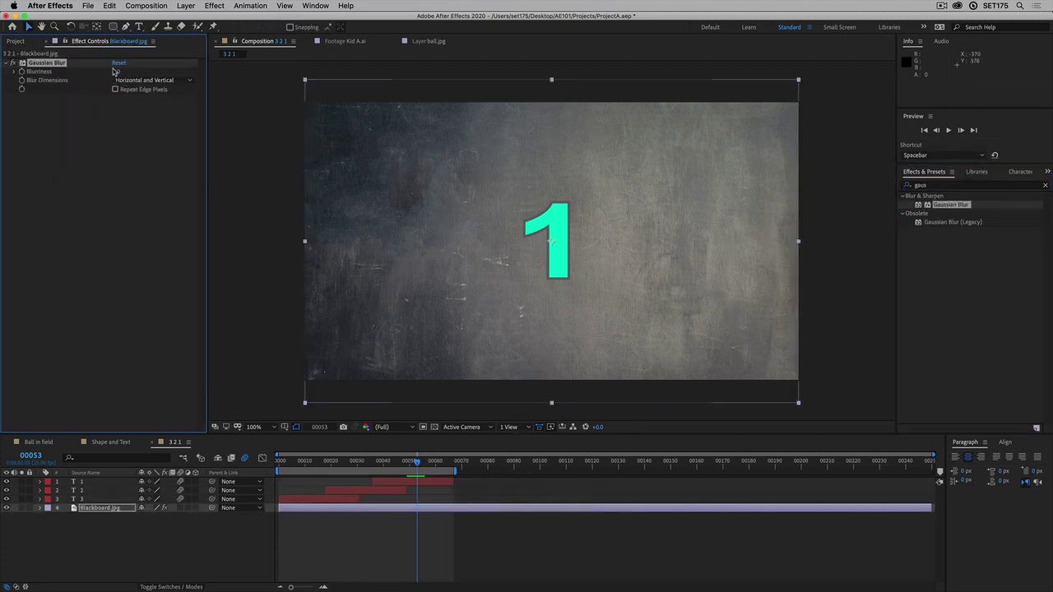
pyautogui.moveTo(115, 72)
pyautogui.mouseDown()
pyautogui.moveTo(215, 75)
pyautogui.moveTo(124, 79)
pyautogui.moveTo(171, 93)
pyautogui.moveTo(187, 80)
pyautogui.moveTo(114, 74)
pyautogui.mouseUp()
pyautogui.click(321, 460)
pyautogui.moveTo(320, 460)
pyautogui.mouseDown()
pyautogui.moveTo(297, 460)
pyautogui.moveTo(315, 459)
pyautogui.mouseUp()
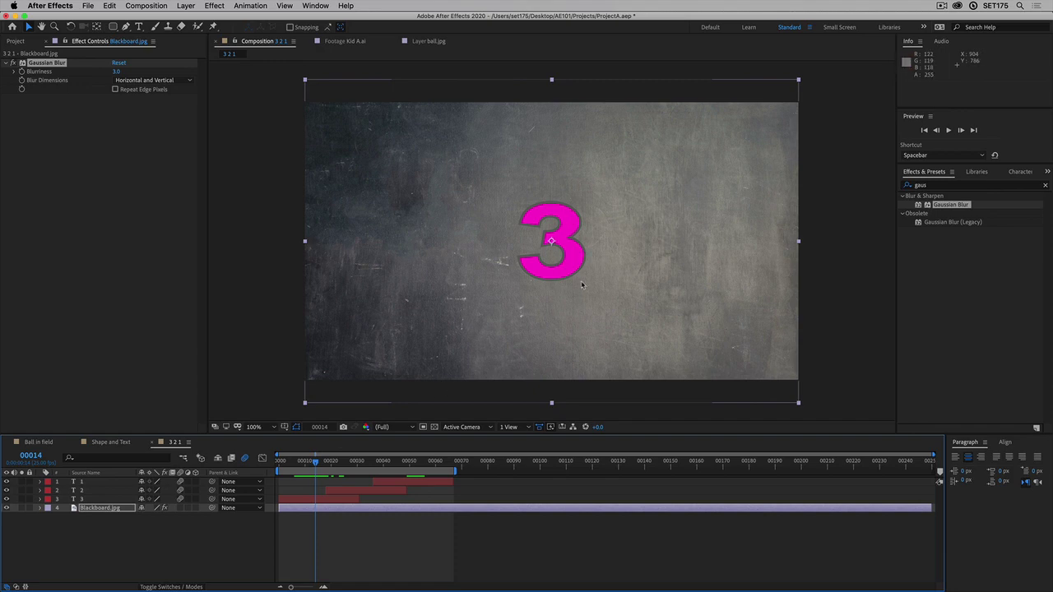
# Apply the Drop Shadow effect to the magenta 3 layer.
pyautogui.click(934, 186)
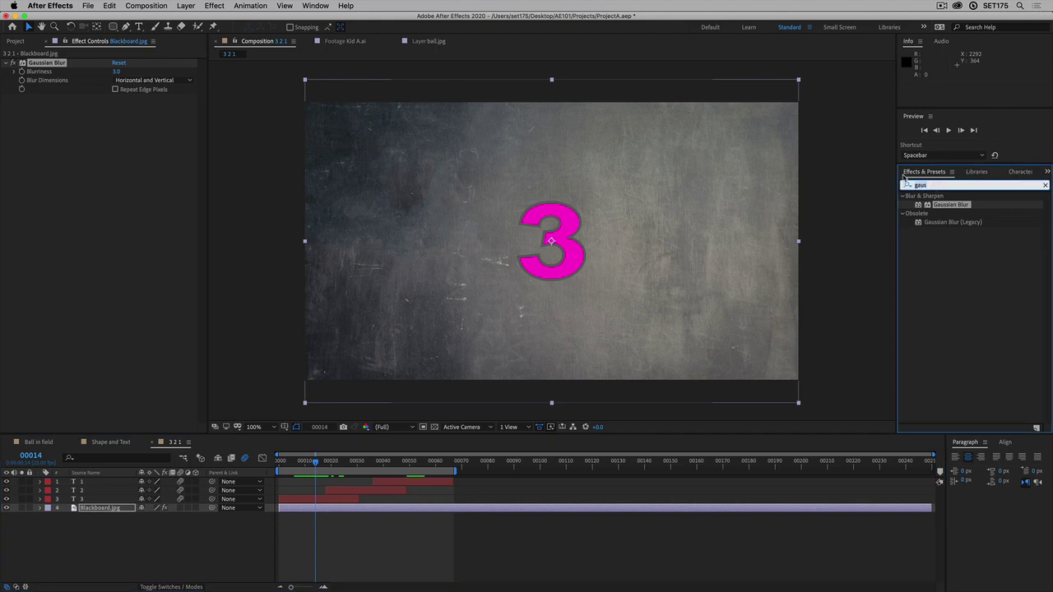
pyautogui.write('drop')
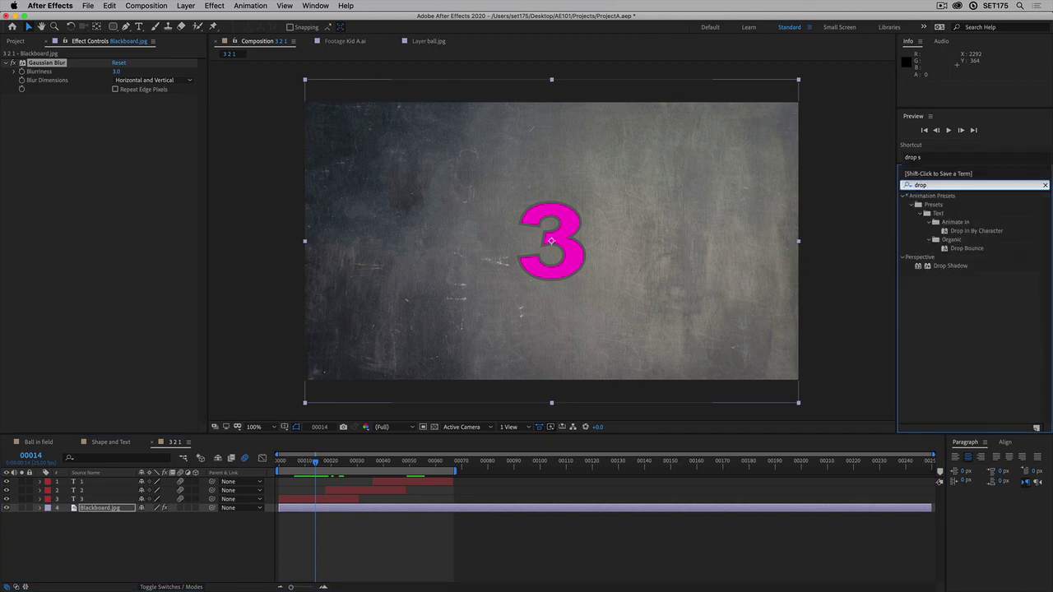
pyautogui.write(' s')
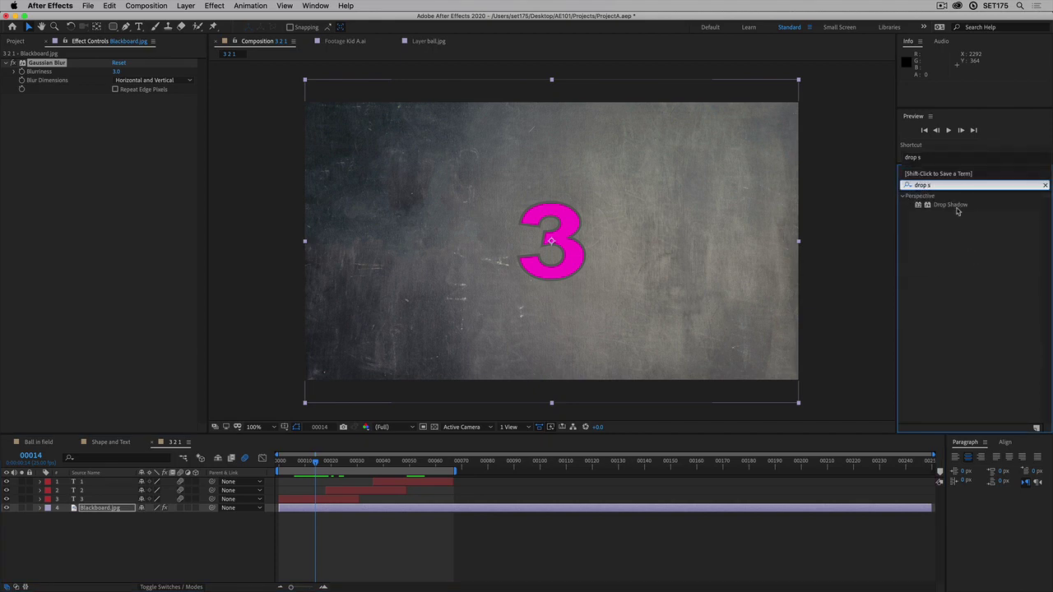
pyautogui.click(957, 206)
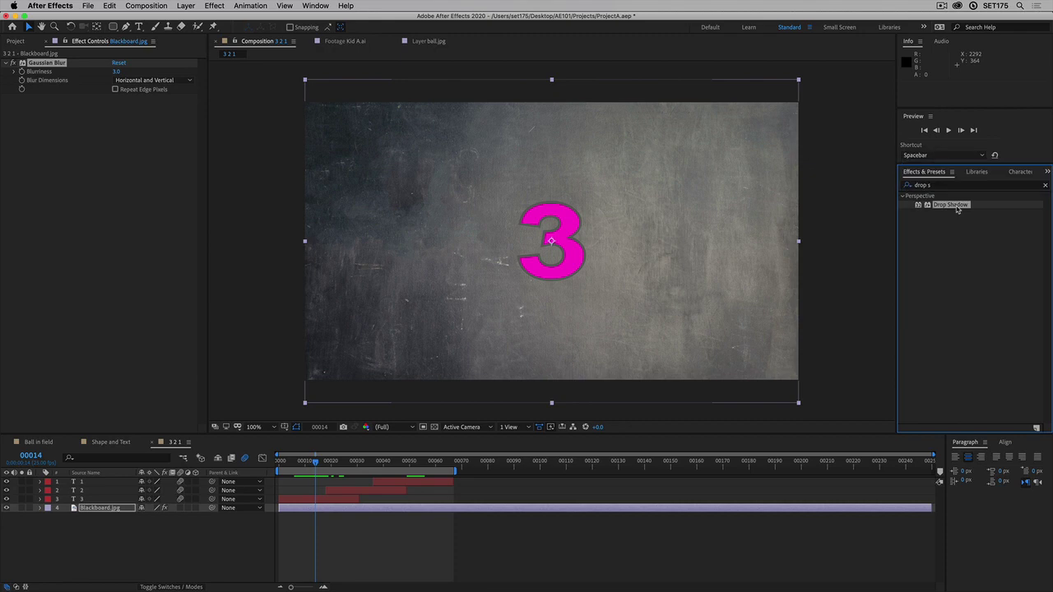
pyautogui.moveTo(957, 207); pyautogui.dragTo(576, 265)
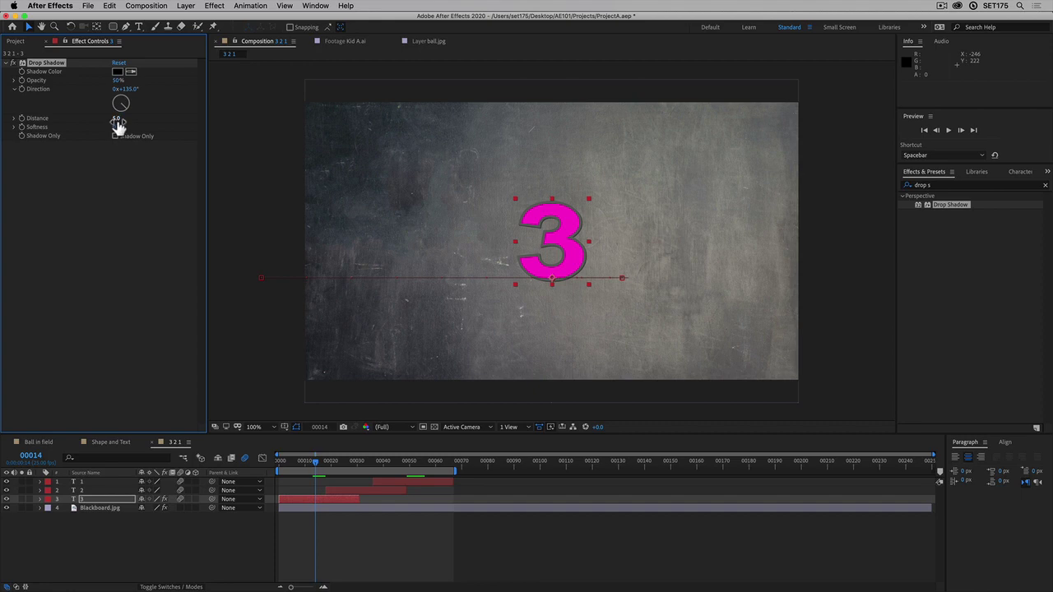
# Set the 3's shadow to 60% opacity, distance 35 and softness 76.
pyautogui.moveTo(118, 118)
pyautogui.mouseDown()
pyautogui.moveTo(141, 122)
pyautogui.moveTo(130, 122)
pyautogui.mouseUp()
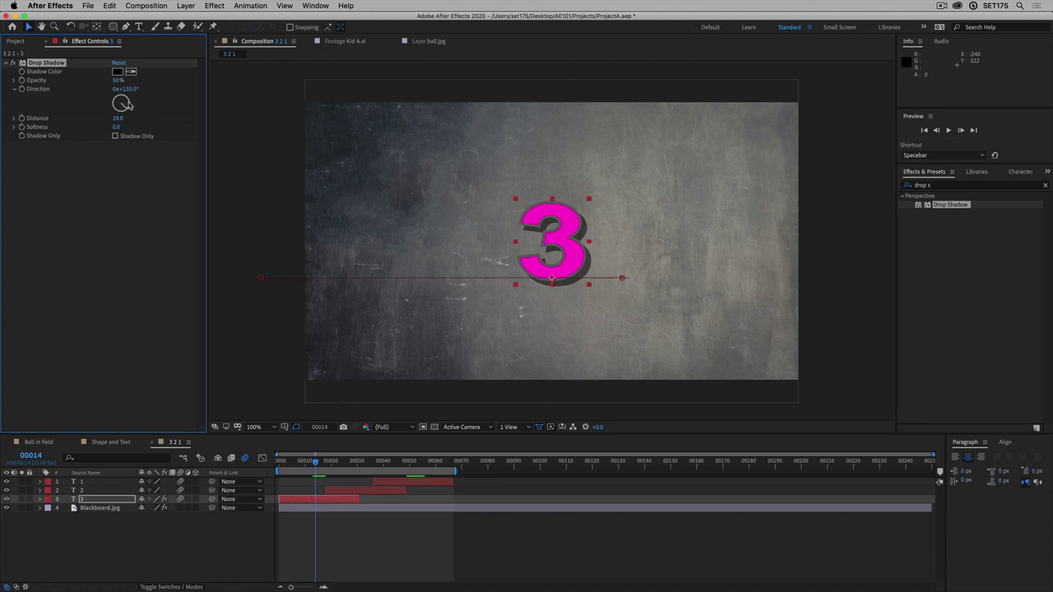
pyautogui.moveTo(117, 128)
pyautogui.mouseDown()
pyautogui.moveTo(150, 128)
pyautogui.moveTo(87, 128)
pyautogui.moveTo(134, 121)
pyautogui.mouseUp()
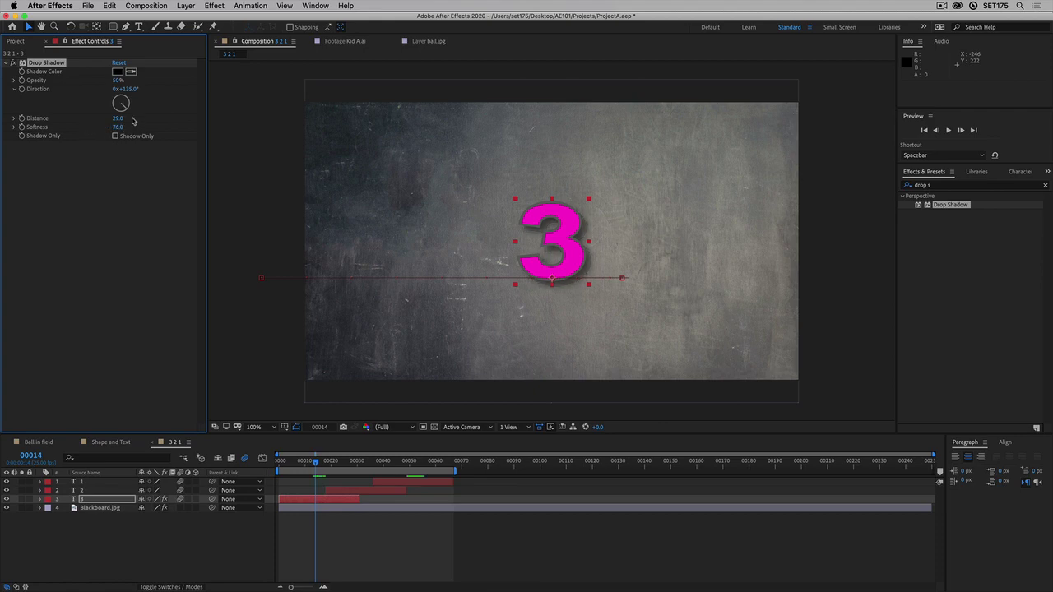
pyautogui.moveTo(120, 81); pyautogui.dragTo(154, 82)
pyautogui.click(118, 80)
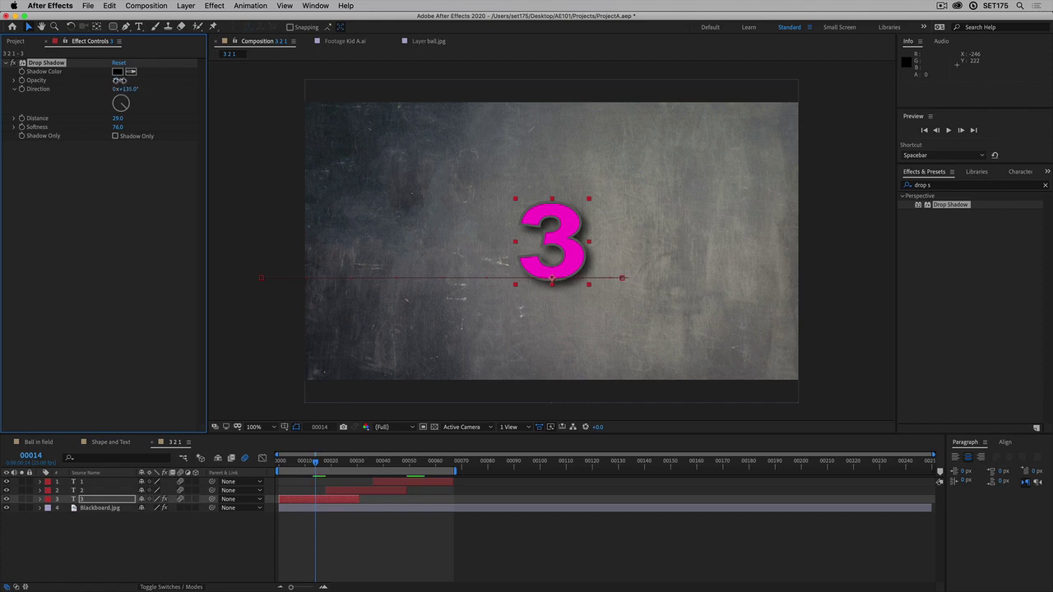
pyautogui.write('60')
pyautogui.press('Return')
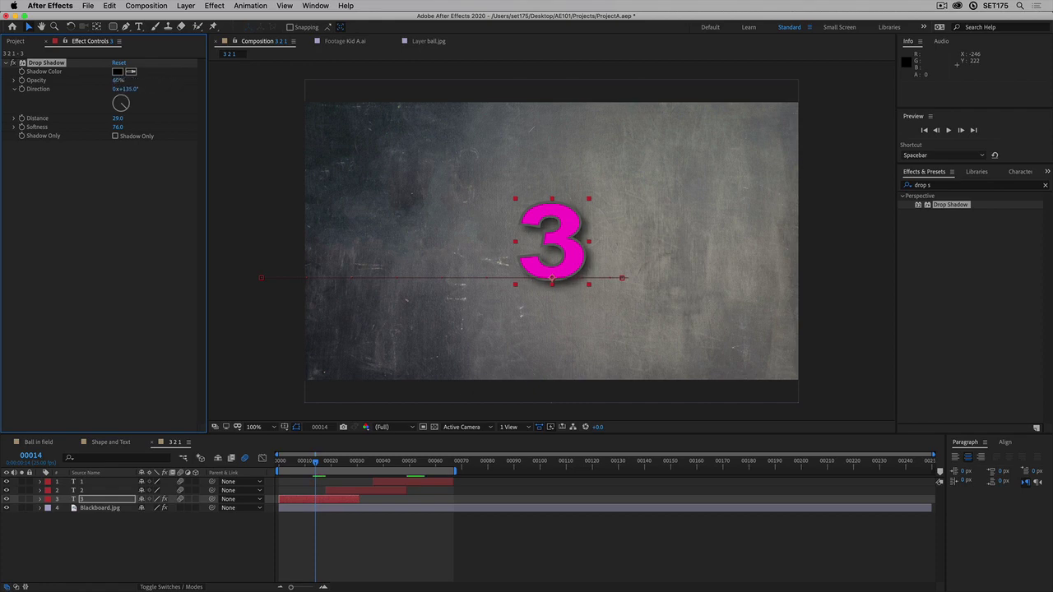
pyautogui.click(117, 119)
pyautogui.write('35')
pyautogui.press('Return')
# Scrub through the shadowed 3 sliding in and inspect the 3 layer's effect properties.
pyautogui.moveTo(306, 466)
pyautogui.mouseDown()
pyautogui.moveTo(285, 465)
pyautogui.moveTo(318, 466)
pyautogui.mouseUp()
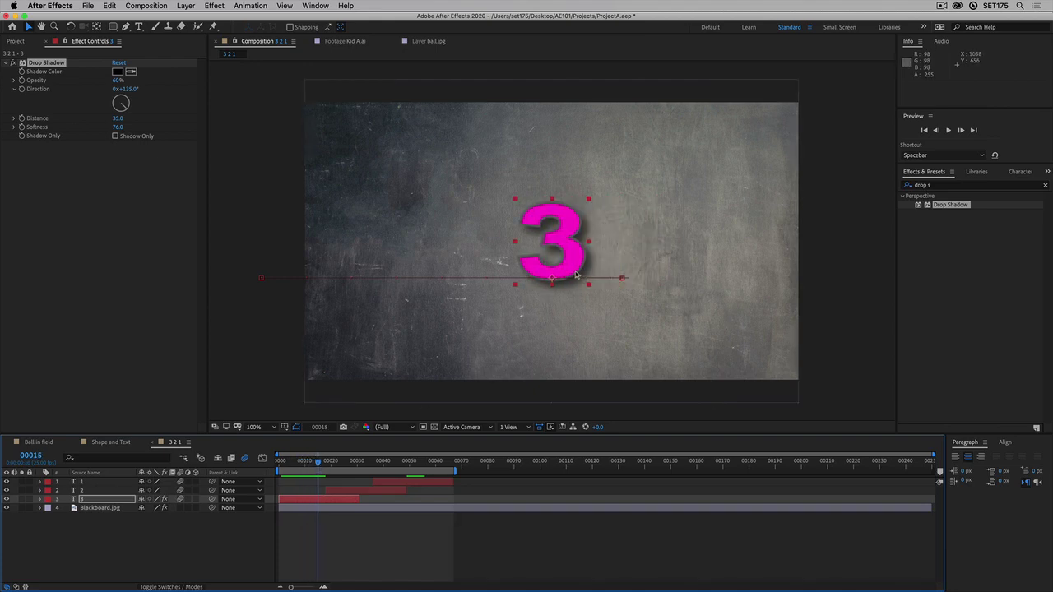
pyautogui.click(40, 500)
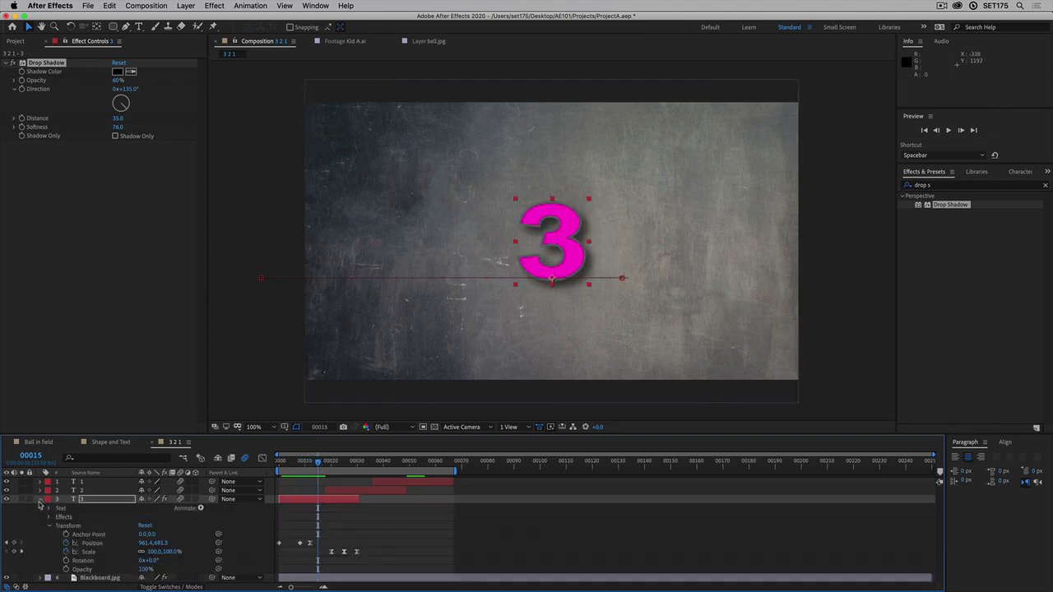
pyautogui.click(48, 527)
pyautogui.click(71, 517)
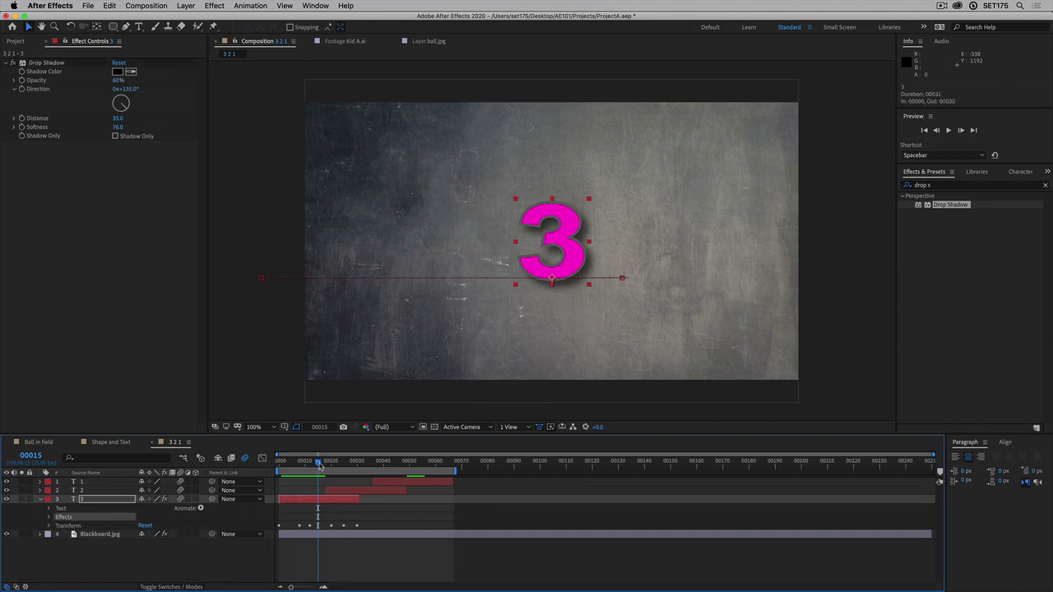
pyautogui.moveTo(318, 463)
pyautogui.mouseDown()
pyautogui.moveTo(356, 466)
pyautogui.moveTo(284, 467)
pyautogui.moveTo(335, 469)
pyautogui.moveTo(322, 467)
pyautogui.mouseUp()
pyautogui.click(39, 501)
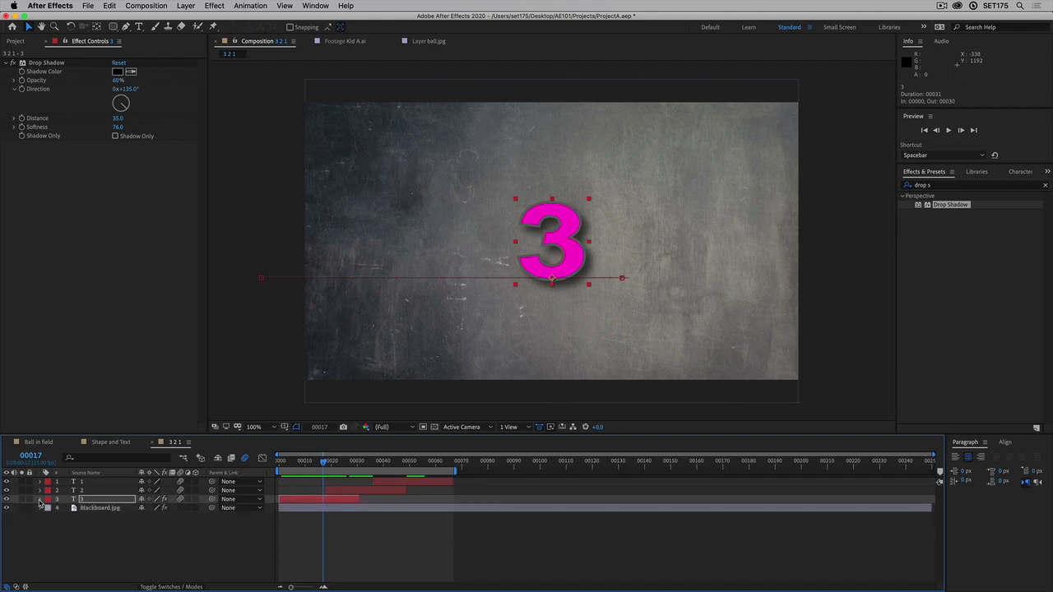
# Select layer 3 and highlight its Drop Shadow effect in Effect Controls.
pyautogui.click(92, 490)
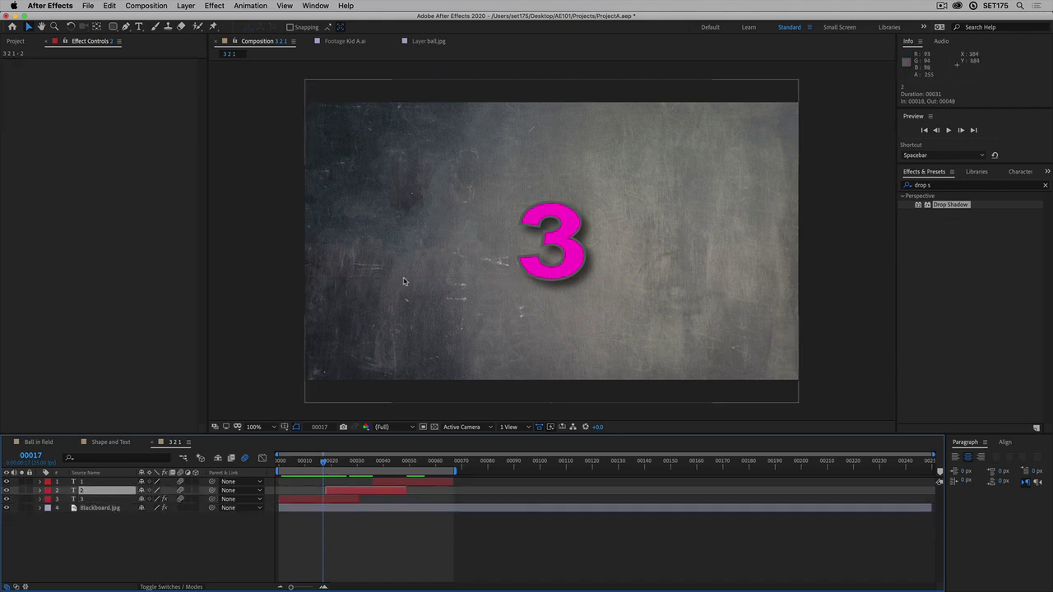
pyautogui.click(83, 501)
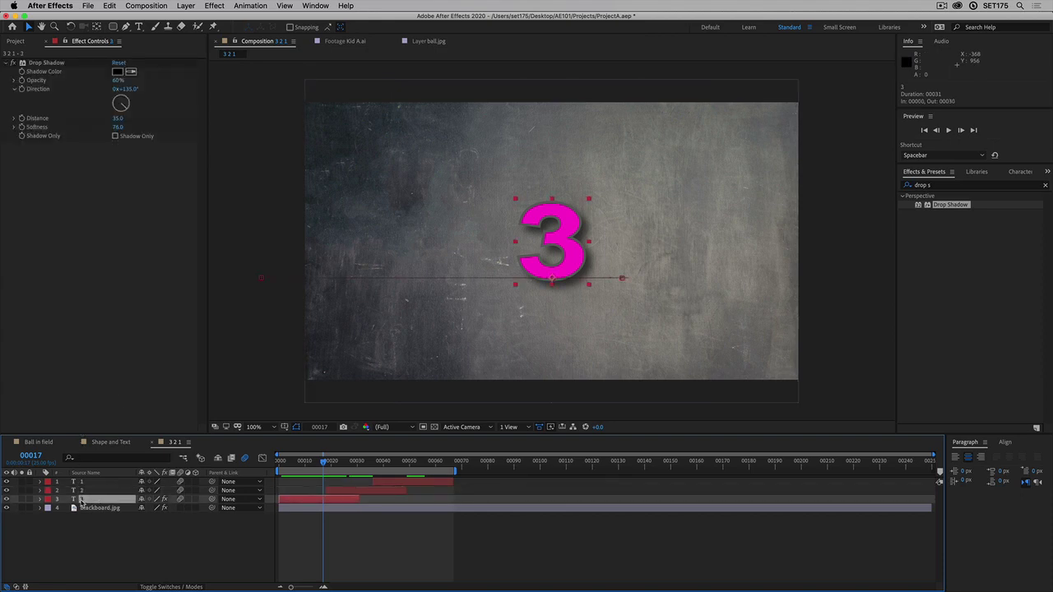
pyautogui.click(47, 63)
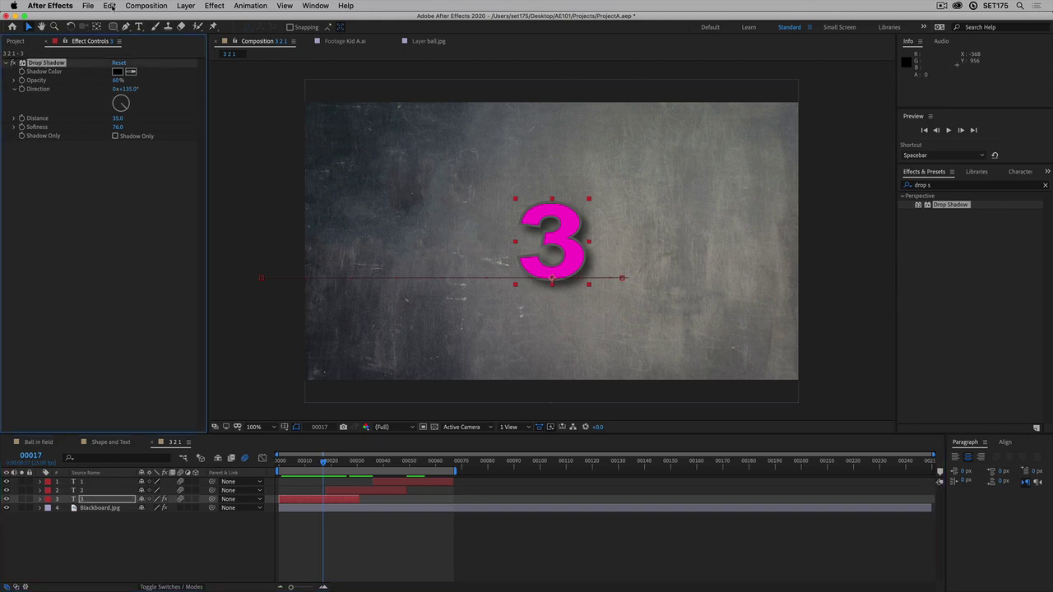
# Copy the 3's Drop Shadow and paste it onto the blue 2 layer.
pyautogui.click(110, 6)
pyautogui.click(119, 63)
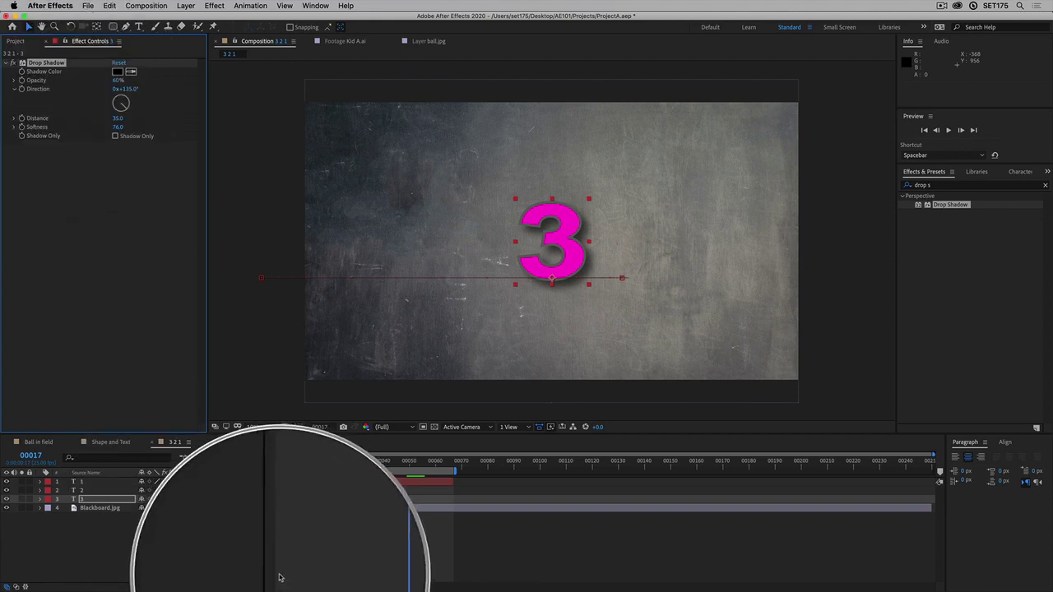
pyautogui.moveTo(333, 466); pyautogui.dragTo(365, 463)
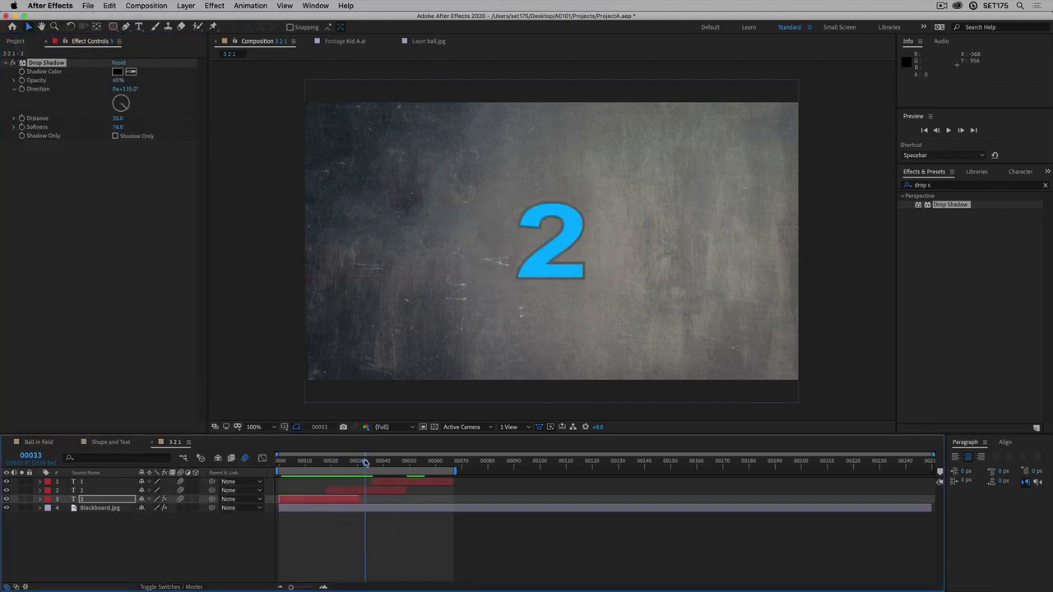
pyautogui.click(92, 492)
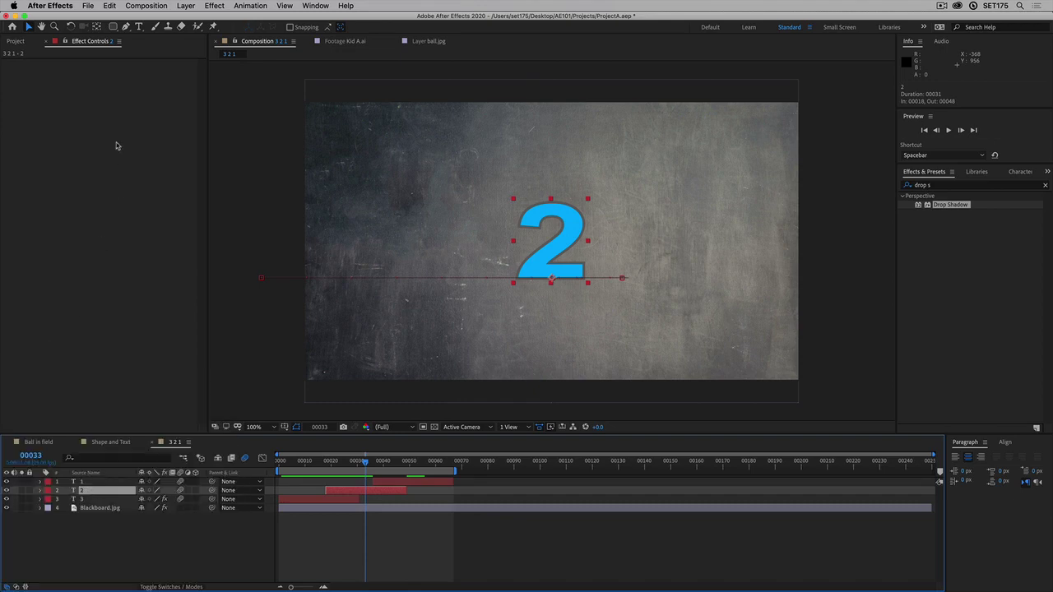
pyautogui.click(109, 5)
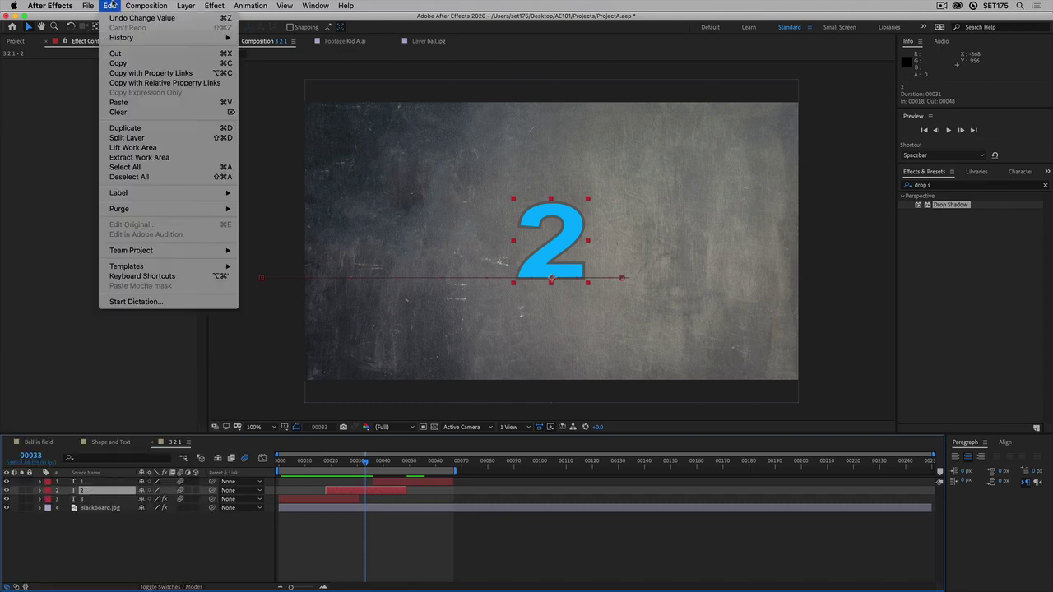
pyautogui.click(137, 102)
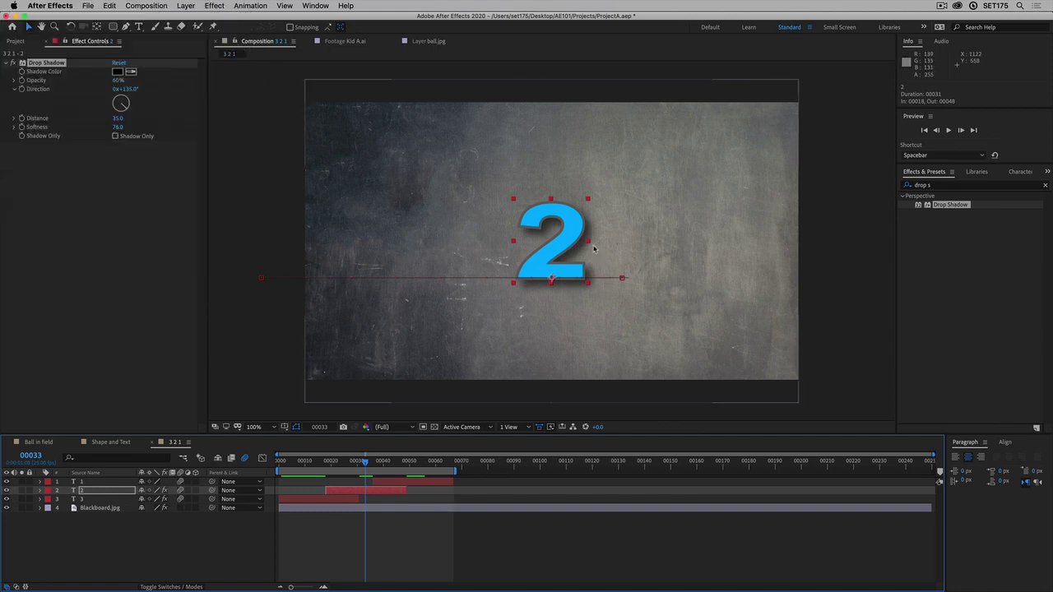
# Paste the Drop Shadow onto the green 1 and set its shadow opacity to 50%.
pyautogui.click(395, 465)
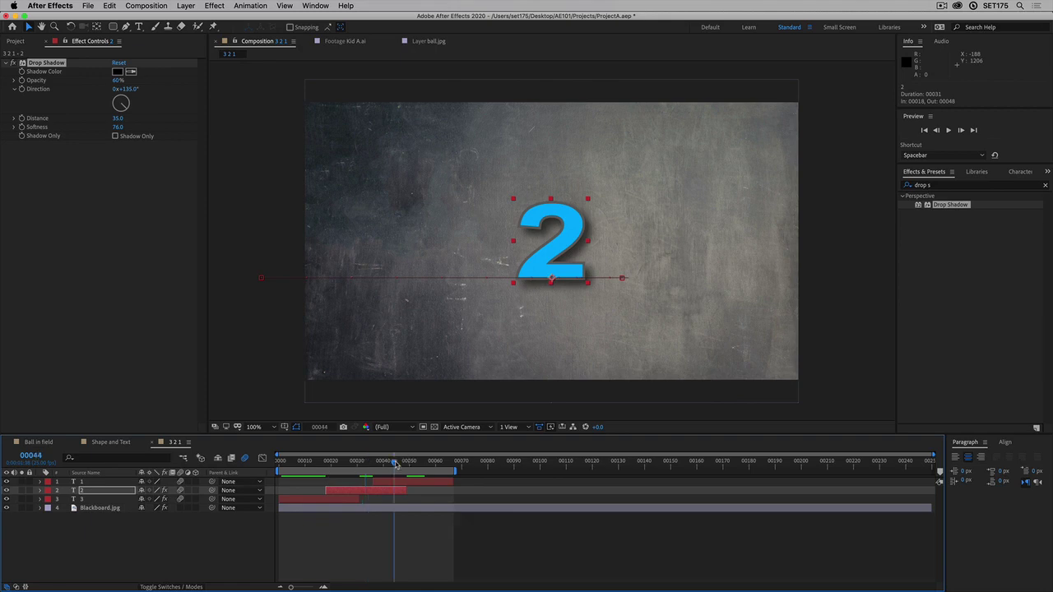
pyautogui.moveTo(396, 465); pyautogui.dragTo(414, 464)
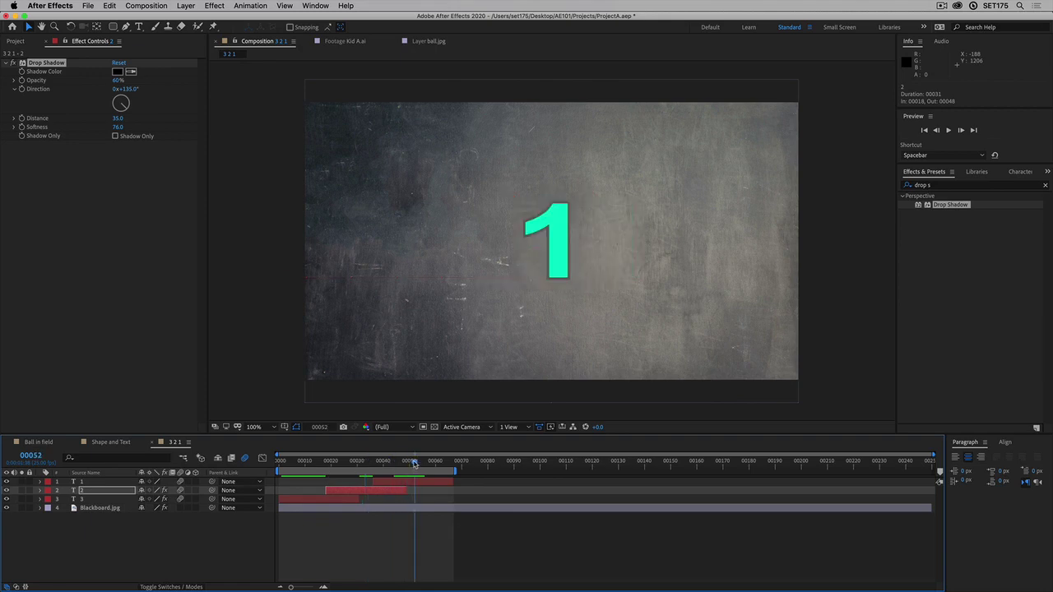
pyautogui.click(79, 482)
pyautogui.click(111, 6)
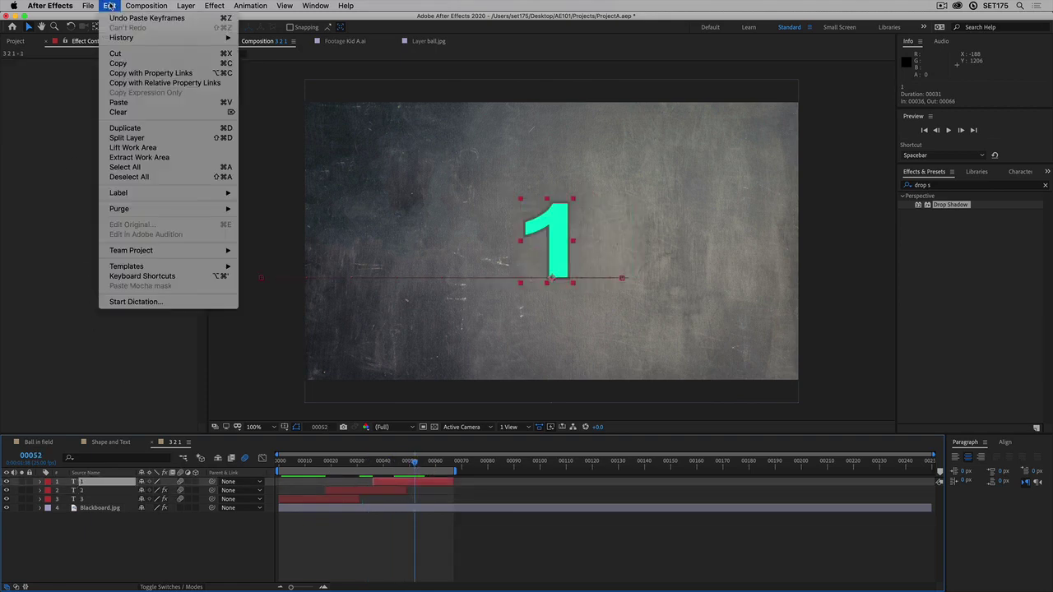
pyautogui.click(149, 102)
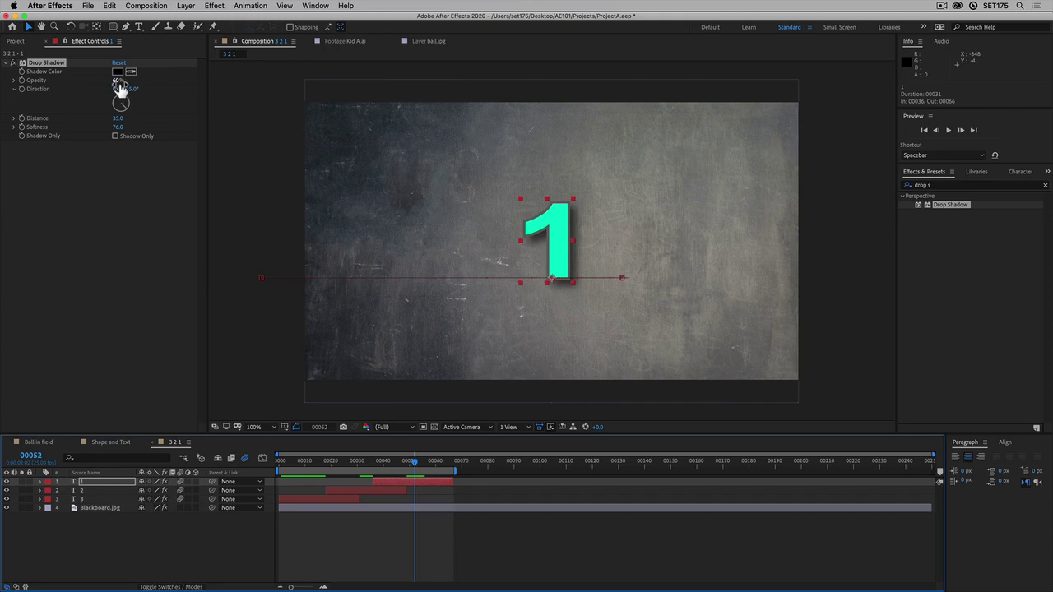
pyautogui.moveTo(118, 79); pyautogui.dragTo(158, 88)
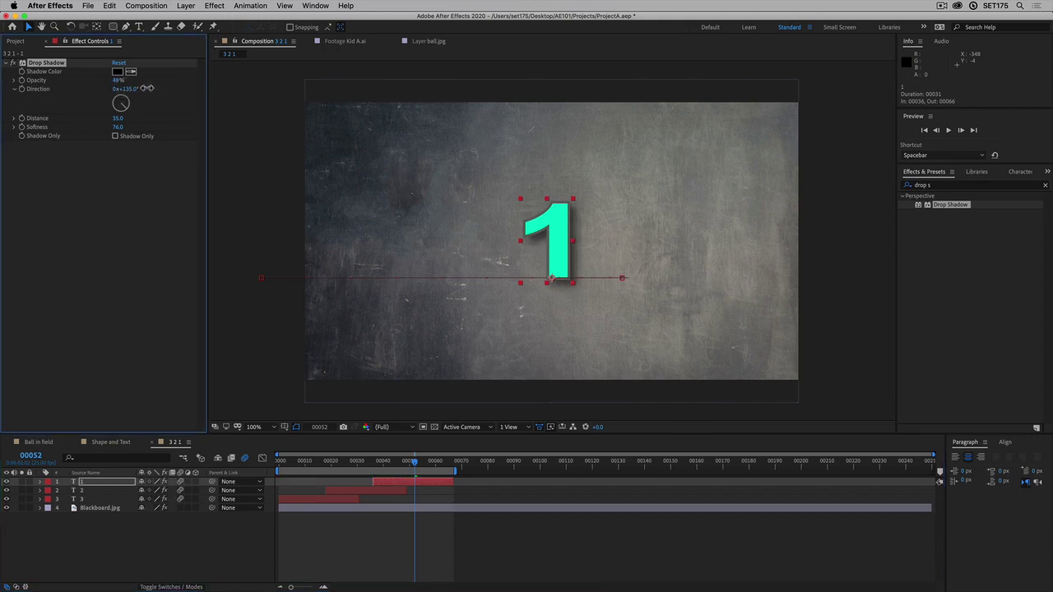
pyautogui.moveTo(148, 87); pyautogui.dragTo(146, 87)
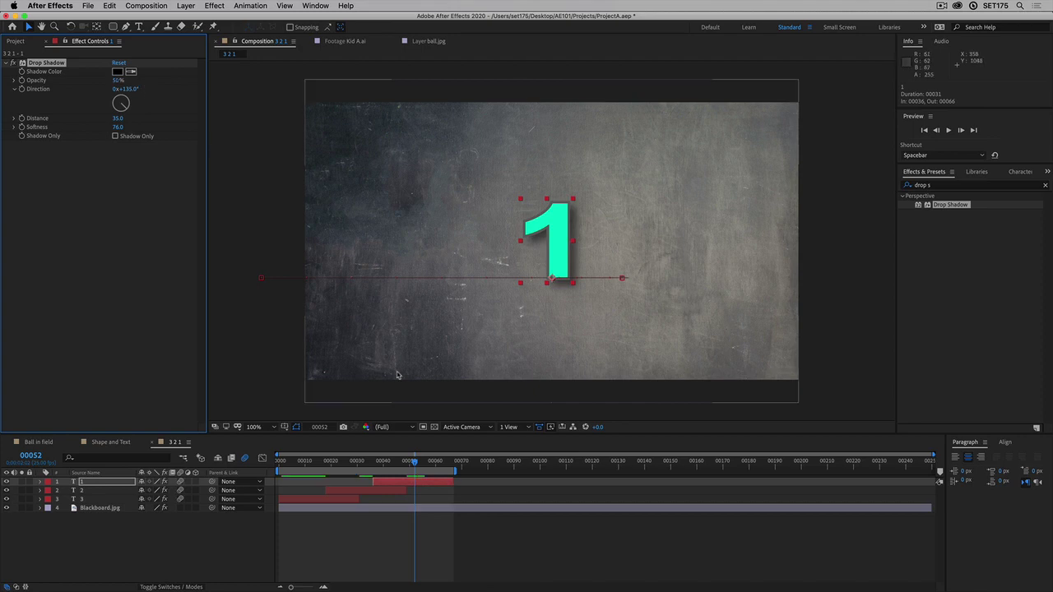
pyautogui.moveTo(406, 462); pyautogui.dragTo(320, 467)
pyautogui.press('space')
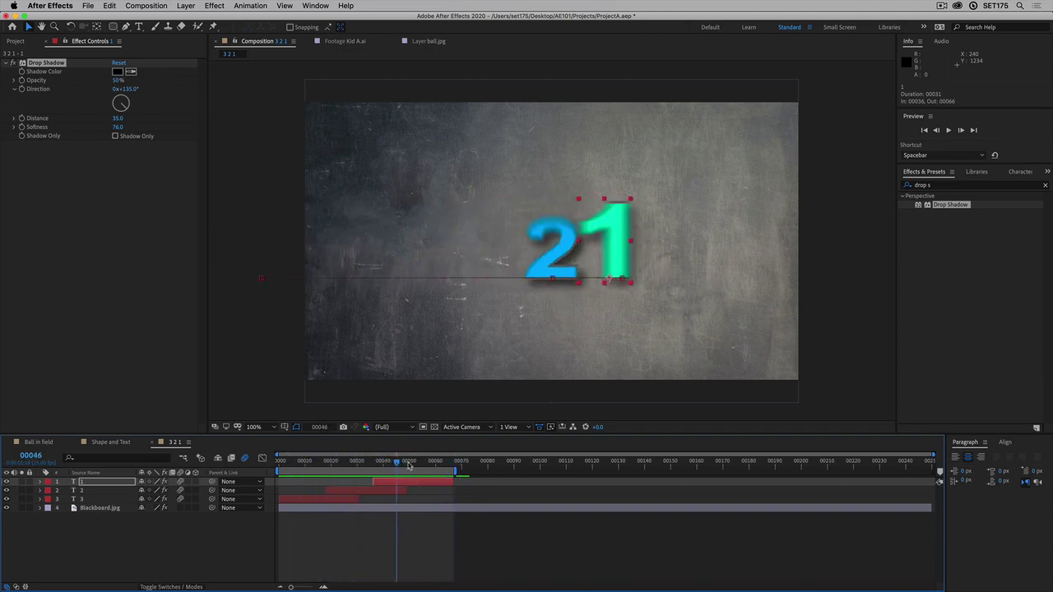
pyautogui.press('space')
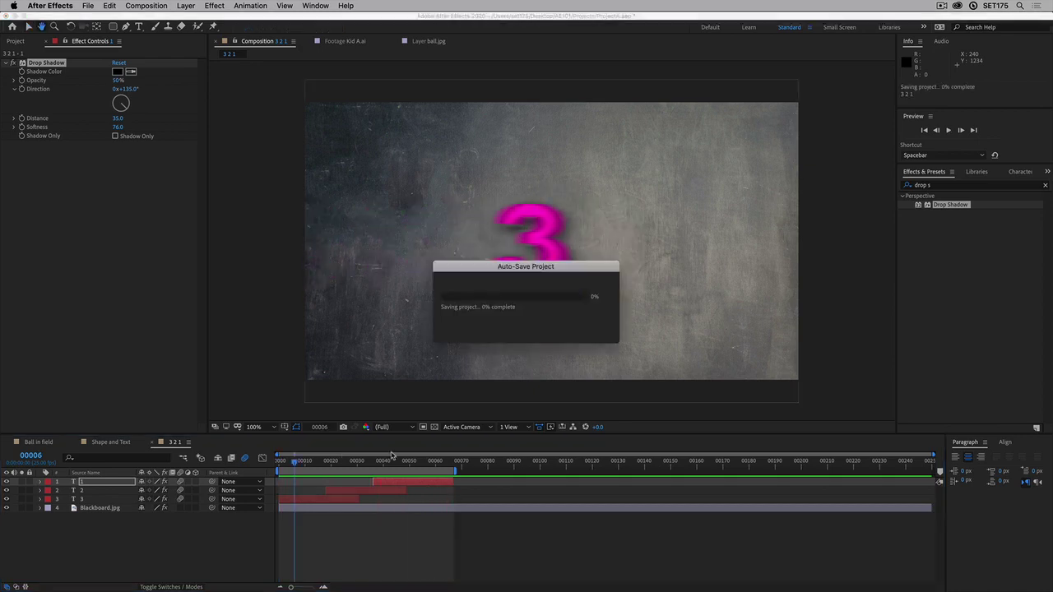
pyautogui.press('space')
pyautogui.moveTo(357, 471)
pyautogui.mouseDown()
pyautogui.moveTo(298, 473)
pyautogui.moveTo(423, 474)
pyautogui.moveTo(278, 476)
pyautogui.moveTo(384, 475)
pyautogui.moveTo(370, 475)
pyautogui.mouseUp()
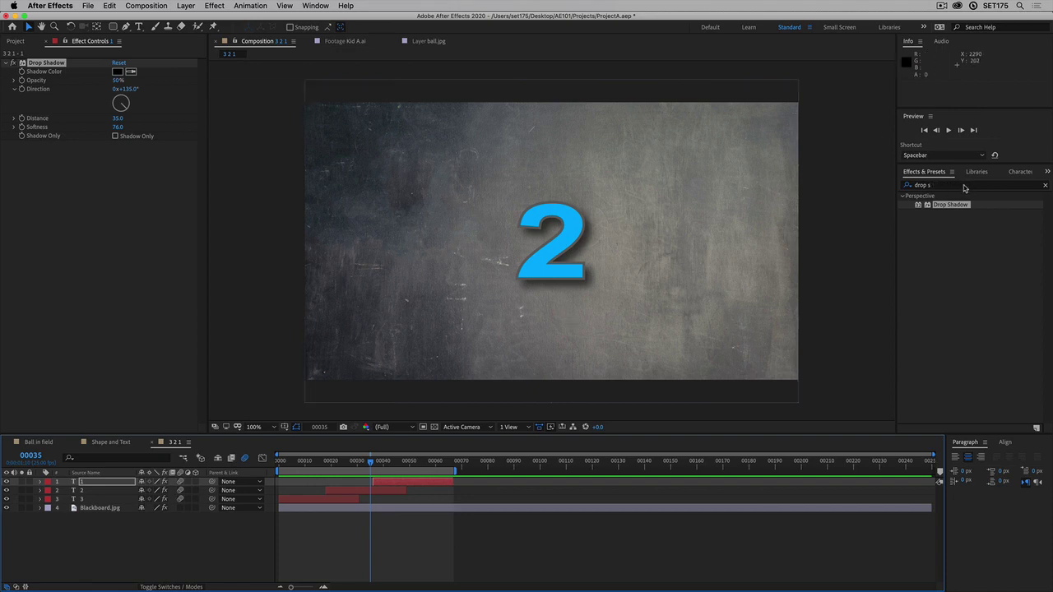
# Apply CC Vignette to Blackboard.jpg and raise its Amount from 100 to 139.
pyautogui.click(964, 186)
pyautogui.write('vig')
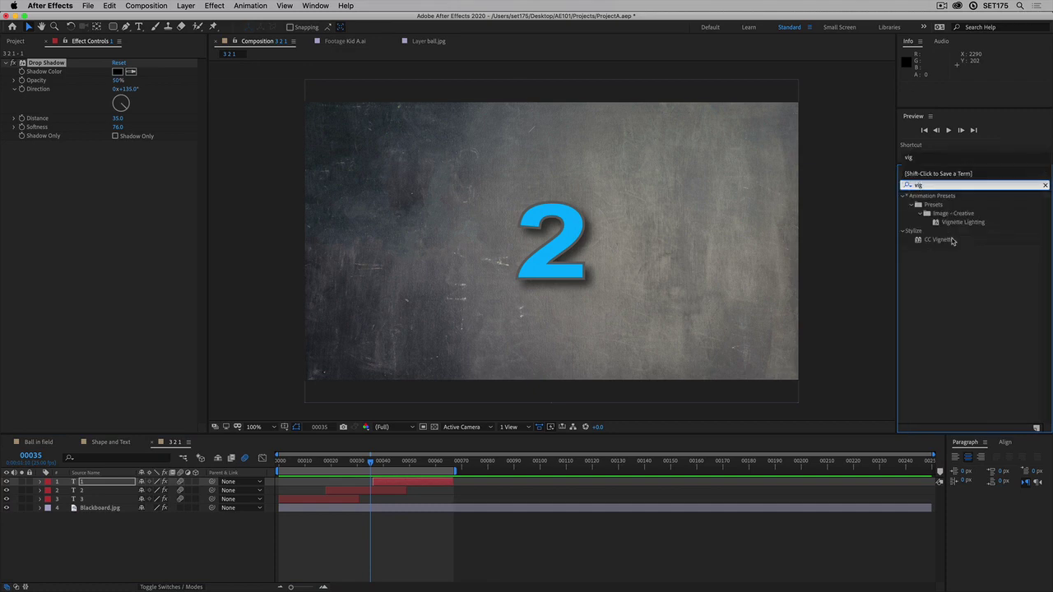
pyautogui.moveTo(953, 240); pyautogui.dragTo(108, 509)
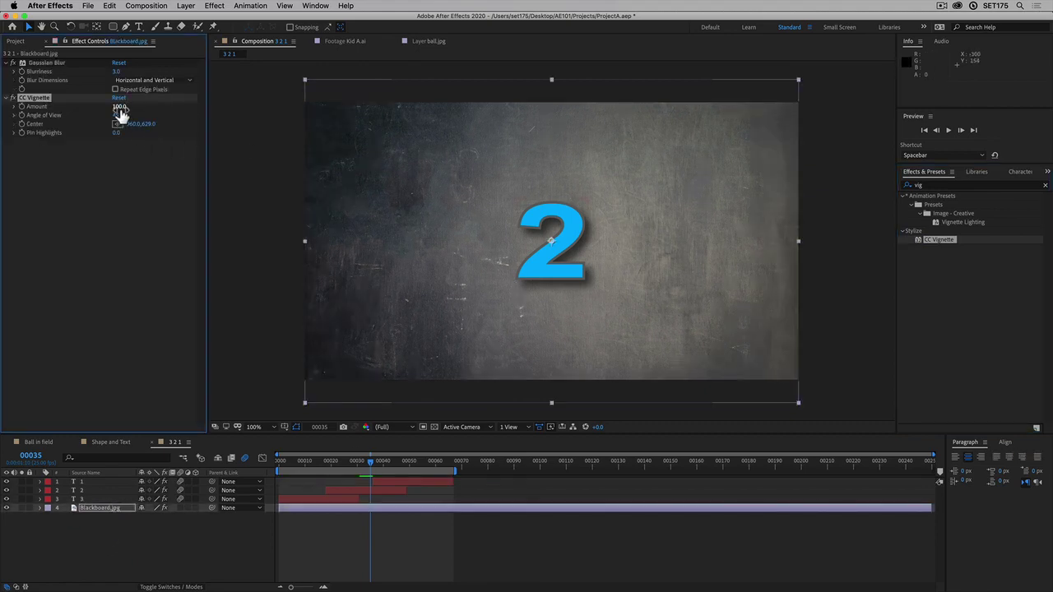
pyautogui.moveTo(129, 110); pyautogui.dragTo(137, 110)
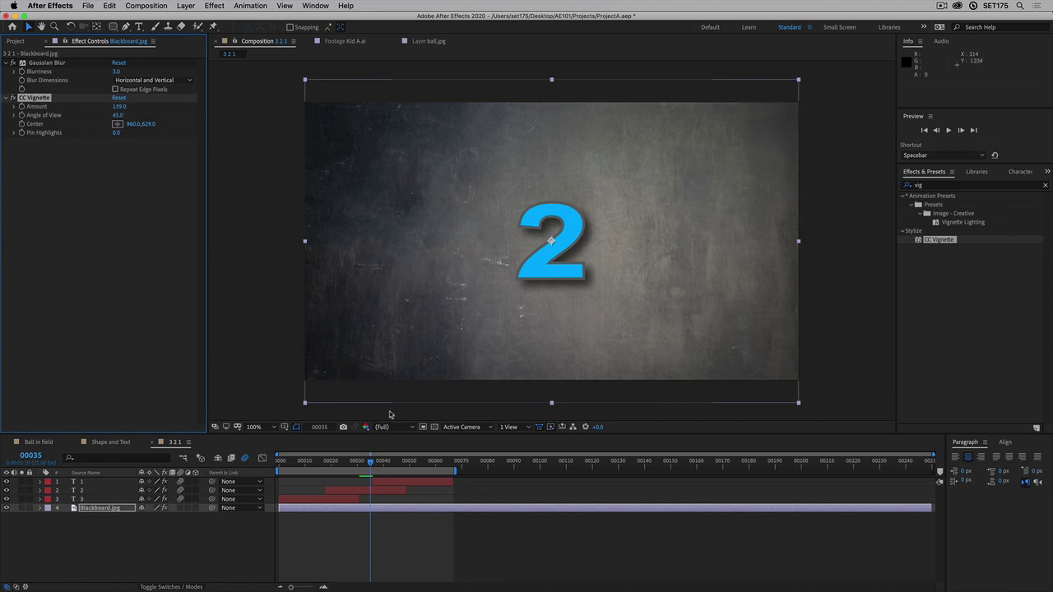
# Preview the countdown and scrub back to where the 2 and 3 appear.
pyautogui.press('space')
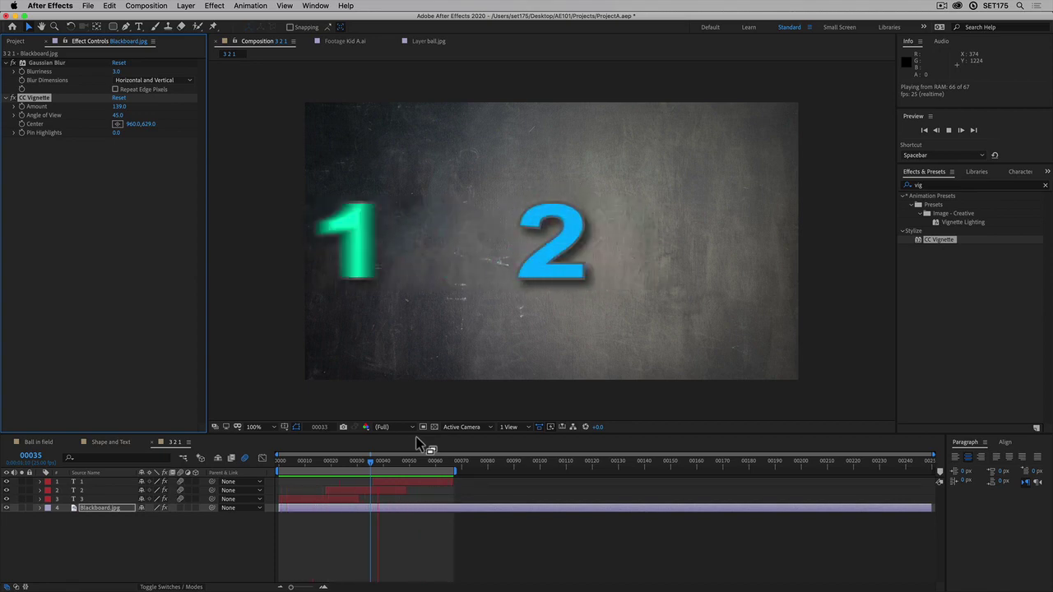
pyautogui.press('space')
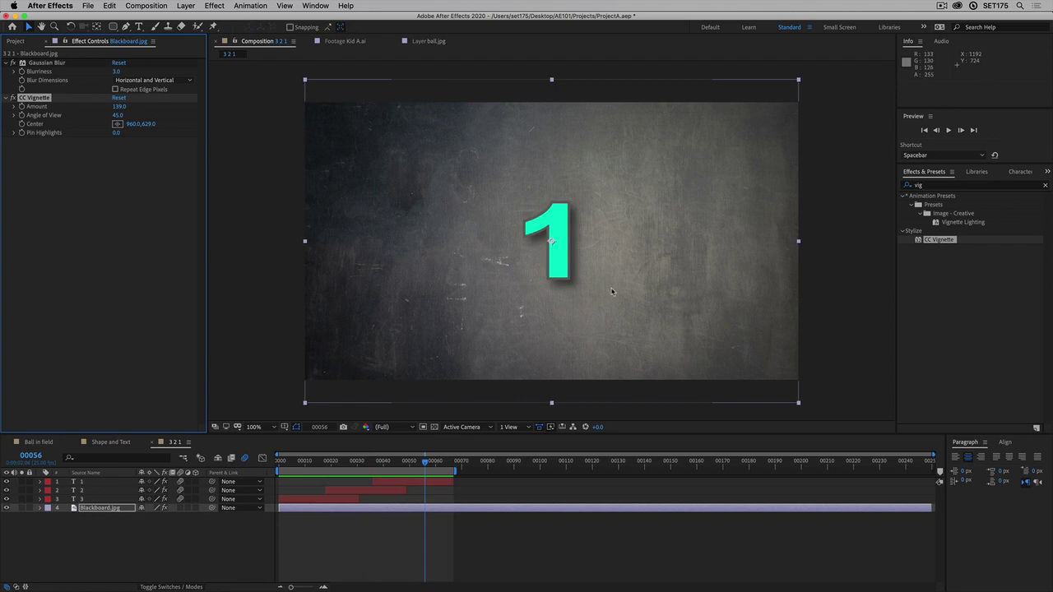
pyautogui.moveTo(398, 465); pyautogui.dragTo(377, 473)
pyautogui.press('space')
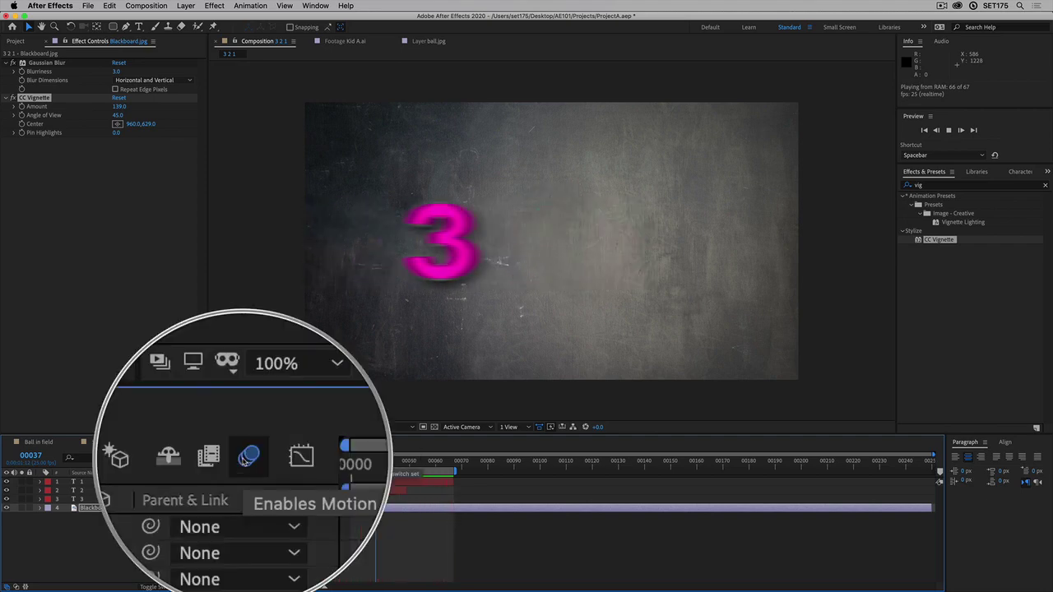
# Enable composition motion blur and check the blurred, shadowed 3 and 2 layers.
pyautogui.click(245, 458)
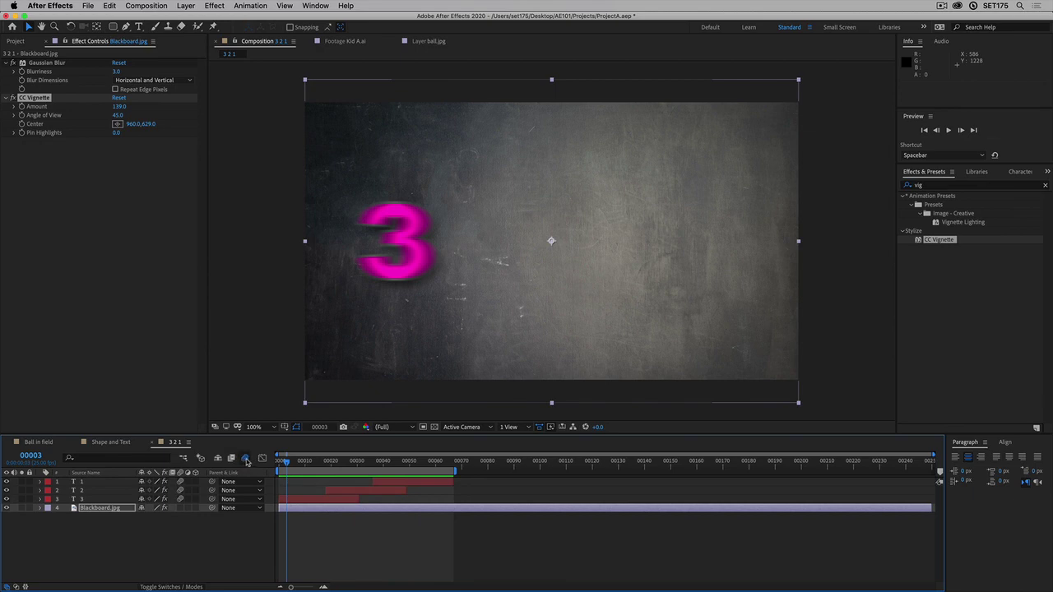
pyautogui.moveTo(285, 462); pyautogui.dragTo(314, 471)
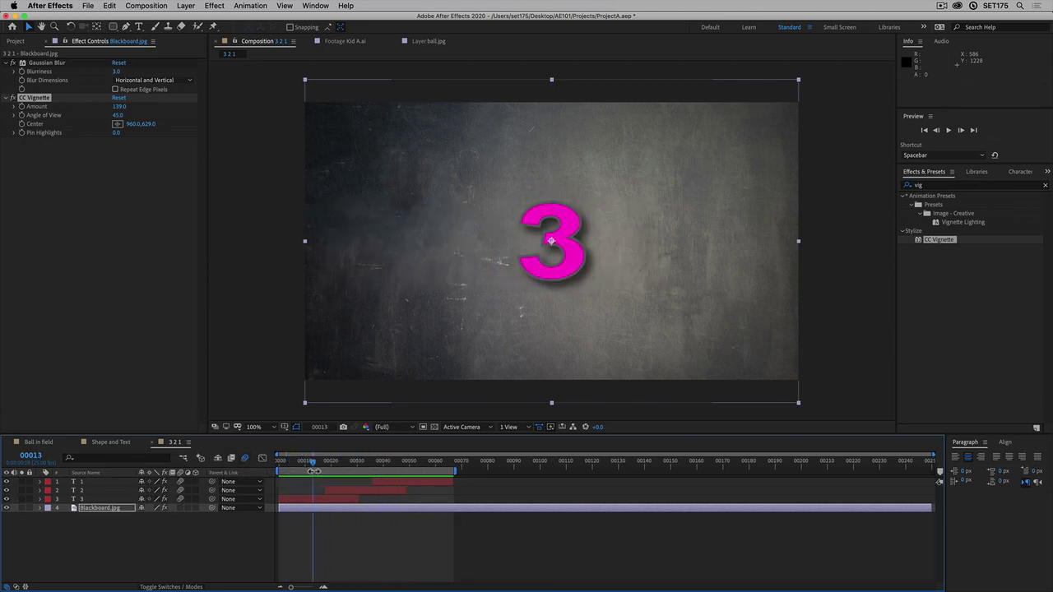
pyautogui.click(87, 499)
pyautogui.click(82, 489)
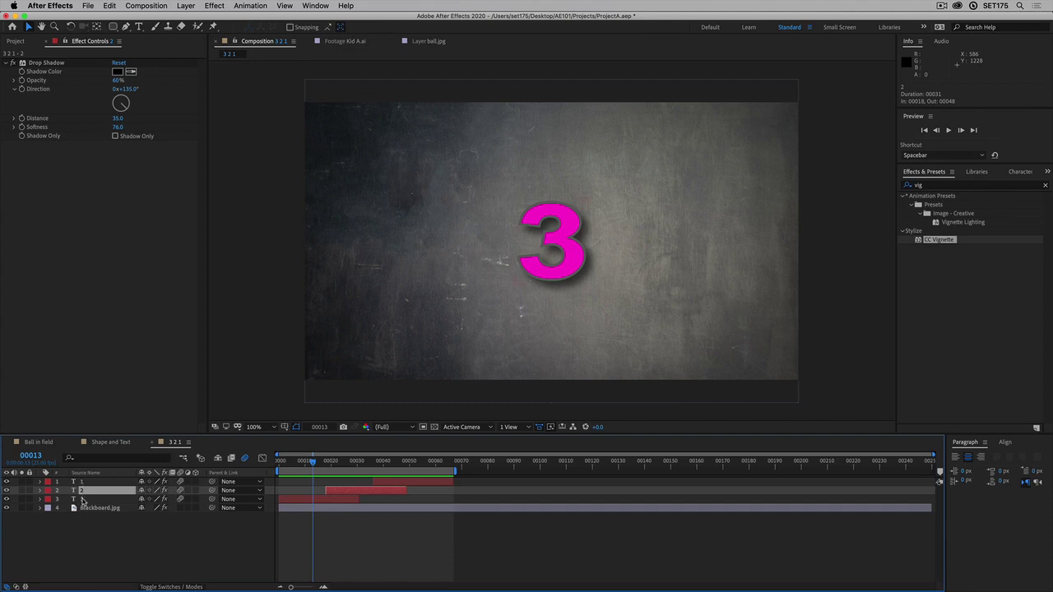
pyautogui.click(83, 500)
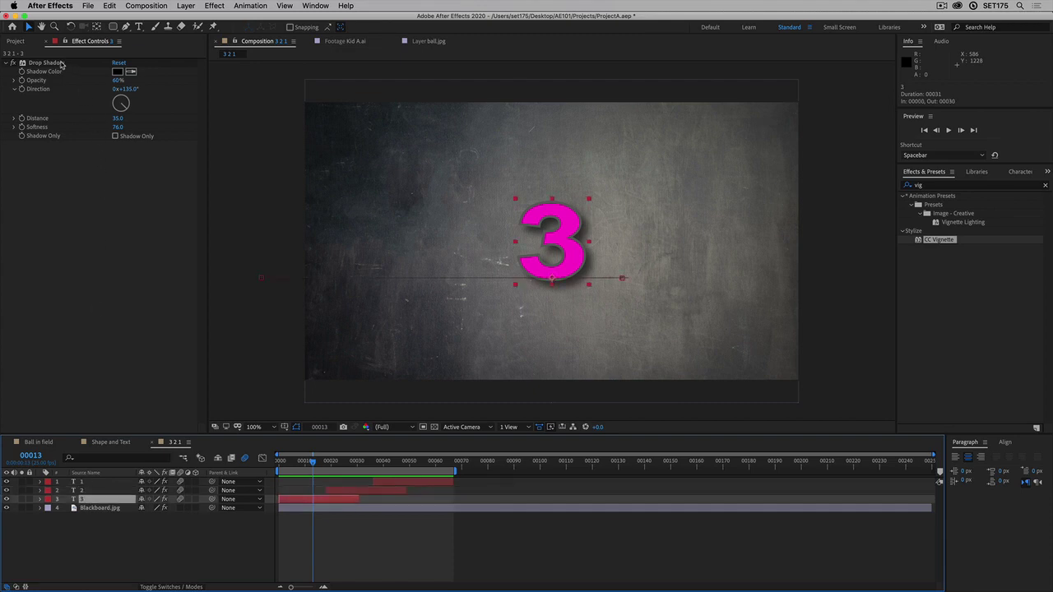